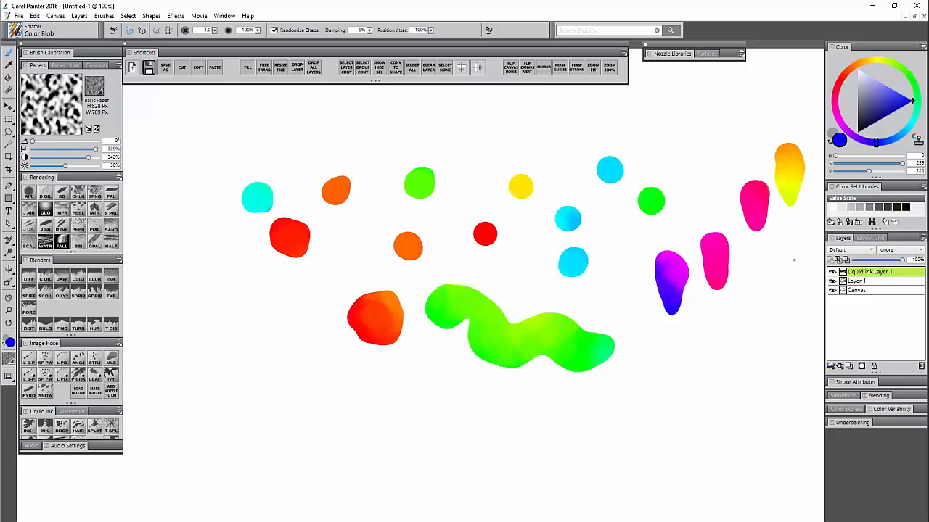
Step: Paint more teardrop-shaped multicolored blobs around the existing ones on the right of the artwork with the Color Blob brush
{"action": "mouse_move", "coordinate": [772, 250]}
{"action": "left_mouse_down"}
{"action": "mouse_move", "coordinate": [769, 299]}
{"action": "mouse_move", "coordinate": [725, 362]}
{"action": "left_mouse_up"}
{"action": "left_click_drag", "start_coordinate": [667, 349], "coordinate": [666, 392]}
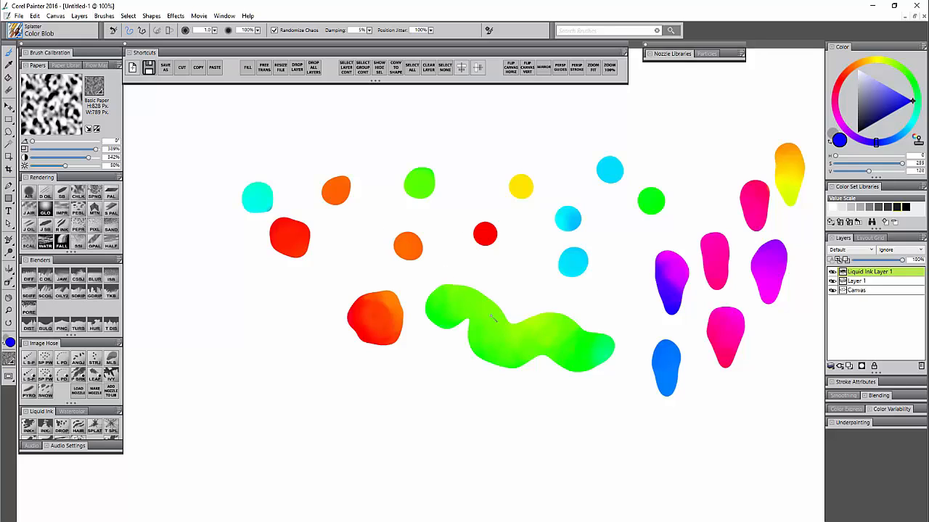
Step: Set the hue variability to 0% and paint six solid blue blobs below the existing shapes
{"action": "left_click", "coordinate": [891, 410]}
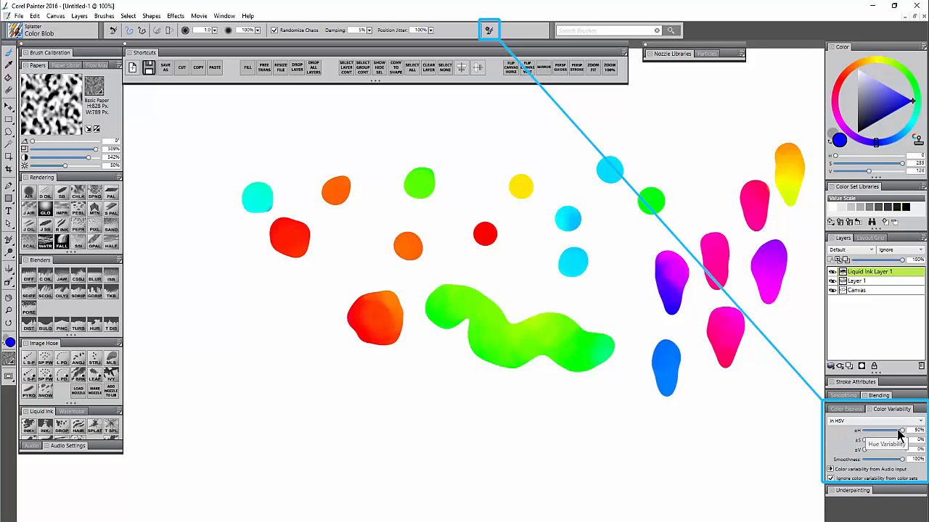
{"action": "left_click_drag", "start_coordinate": [900, 432], "coordinate": [860, 437]}
{"action": "left_click", "coordinate": [470, 426]}
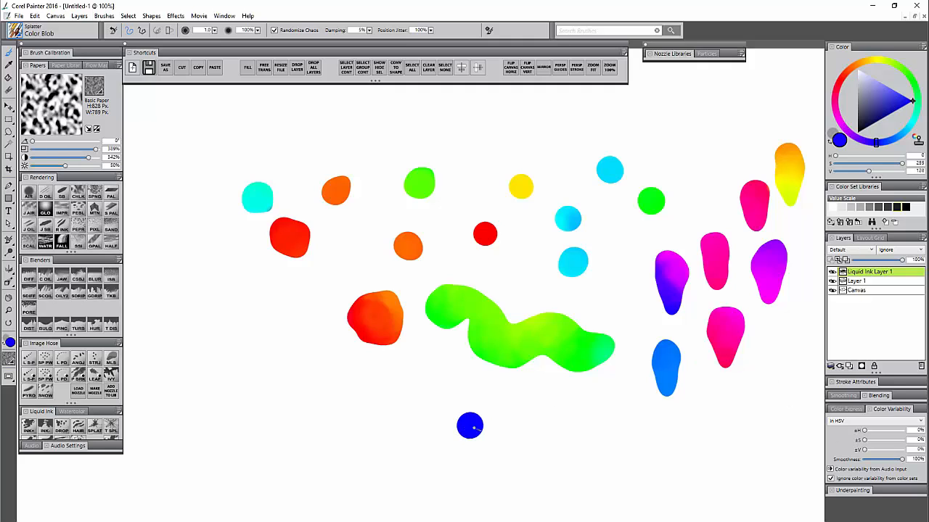
{"action": "left_click", "coordinate": [536, 426]}
{"action": "left_click", "coordinate": [389, 428]}
{"action": "left_click", "coordinate": [417, 395]}
{"action": "left_click", "coordinate": [315, 401]}
{"action": "left_click", "coordinate": [281, 359]}
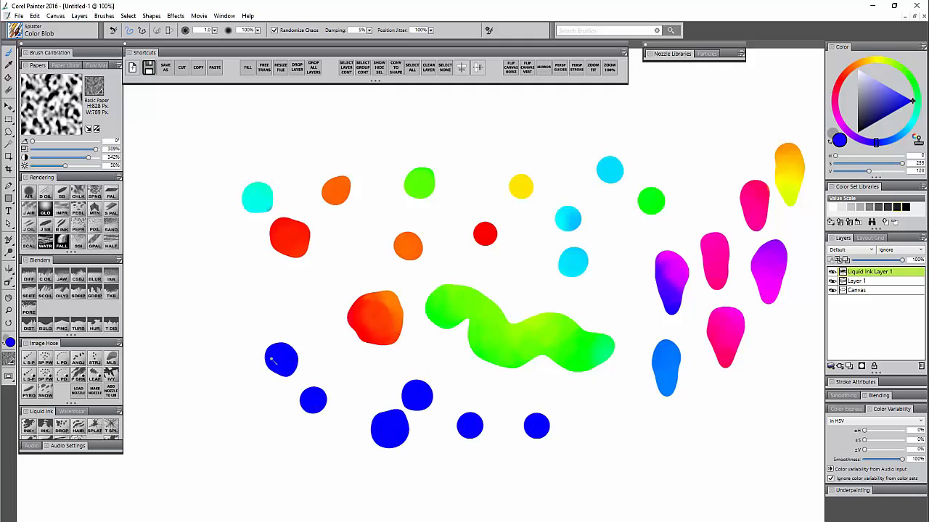
Step: Set the hue variability to 30% and paint a group of blobs in the lower-right area of the canvas
{"action": "left_click_drag", "start_coordinate": [865, 433], "coordinate": [886, 431]}
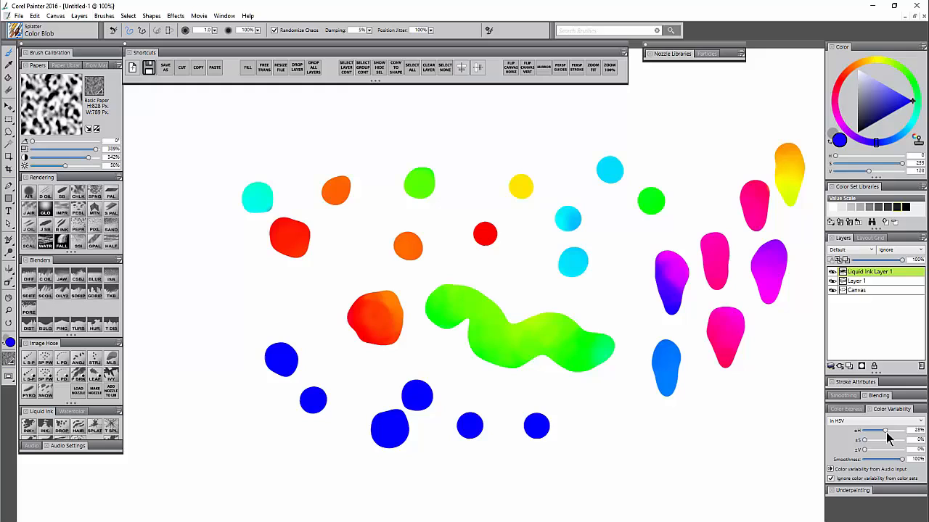
{"action": "left_click", "coordinate": [613, 435]}
{"action": "left_click", "coordinate": [658, 454]}
{"action": "left_click", "coordinate": [694, 423]}
{"action": "left_click", "coordinate": [734, 438]}
{"action": "left_click", "coordinate": [743, 456]}
{"action": "left_click", "coordinate": [770, 394]}
{"action": "left_click", "coordinate": [800, 390]}
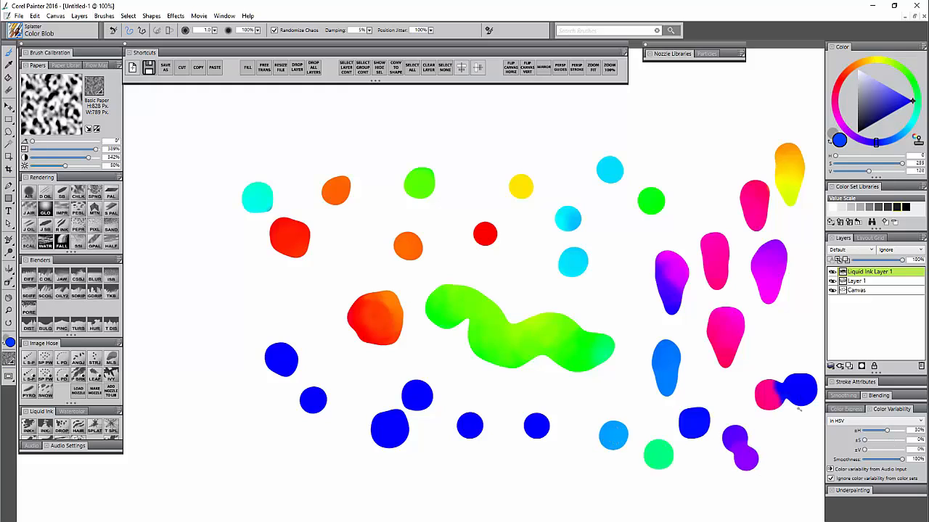
{"action": "left_click", "coordinate": [796, 438]}
{"action": "left_click", "coordinate": [793, 342]}
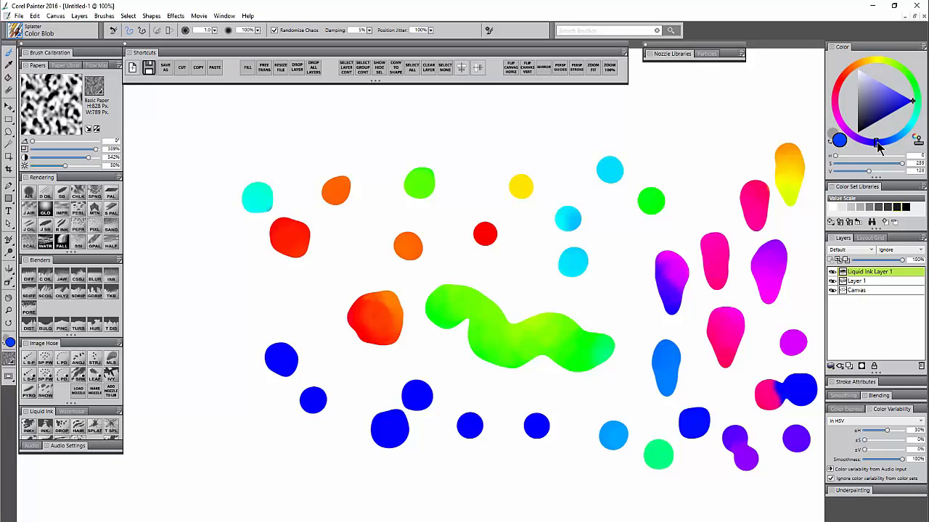
Step: Enter 30% as the hue variability and shift the main color's hue around the wheel to pink
{"action": "mouse_move", "coordinate": [878, 145]}
{"action": "left_mouse_down"}
{"action": "mouse_move", "coordinate": [874, 81]}
{"action": "mouse_move", "coordinate": [864, 72]}
{"action": "mouse_move", "coordinate": [881, 149]}
{"action": "mouse_move", "coordinate": [844, 99]}
{"action": "mouse_move", "coordinate": [856, 139]}
{"action": "mouse_move", "coordinate": [842, 100]}
{"action": "mouse_move", "coordinate": [860, 70]}
{"action": "mouse_move", "coordinate": [837, 109]}
{"action": "mouse_move", "coordinate": [874, 64]}
{"action": "mouse_move", "coordinate": [878, 145]}
{"action": "left_mouse_up"}
{"action": "type", "text": "30"}
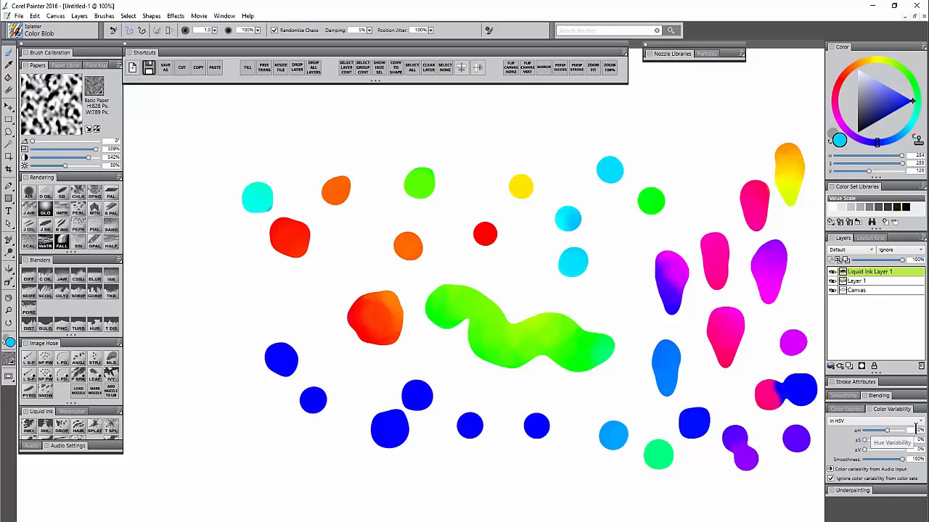
{"action": "key", "text": "Return"}
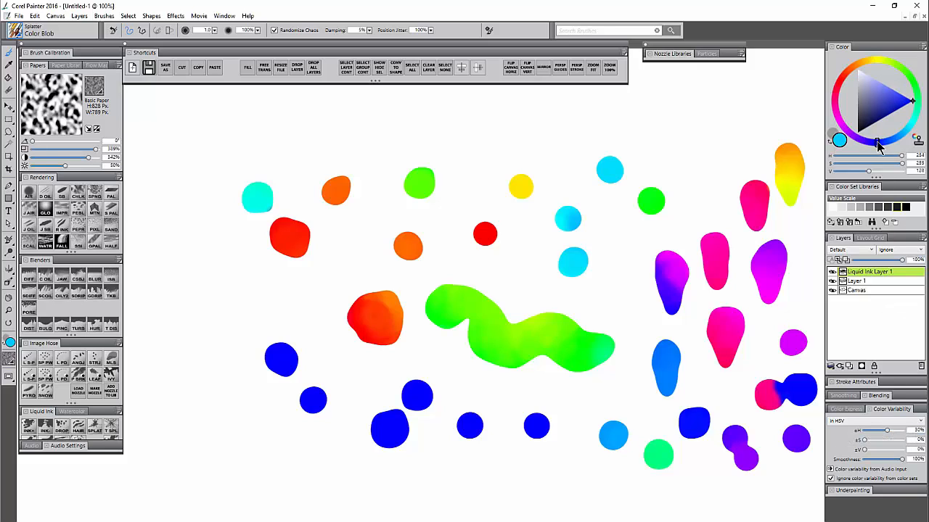
{"action": "mouse_move", "coordinate": [878, 145]}
{"action": "left_mouse_down"}
{"action": "mouse_move", "coordinate": [841, 135]}
{"action": "mouse_move", "coordinate": [835, 100]}
{"action": "left_mouse_up"}
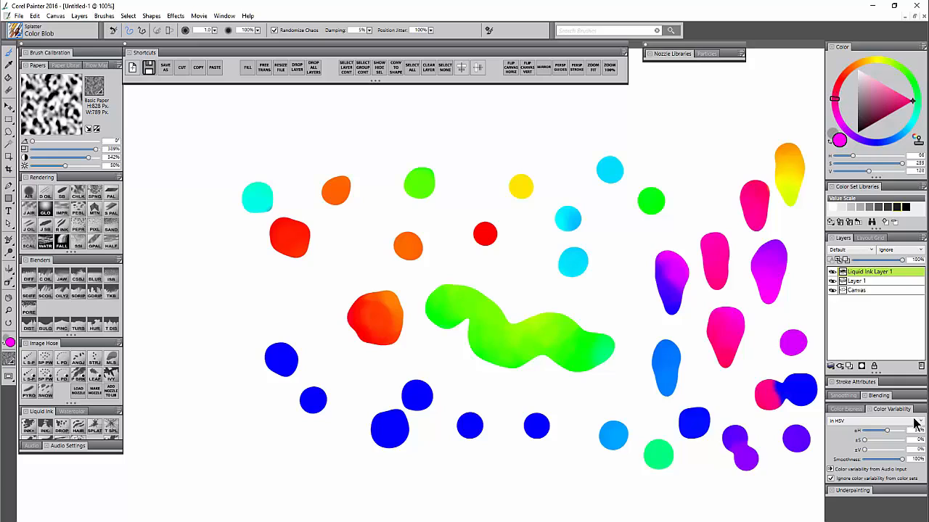
Step: Set the hue variability to 10% with a blue main color, and paint blobs along the canvas's upper and left edges
{"action": "left_click_drag", "start_coordinate": [883, 433], "coordinate": [874, 435]}
{"action": "mouse_move", "coordinate": [872, 144]}
{"action": "left_mouse_down"}
{"action": "mouse_move", "coordinate": [880, 145]}
{"action": "mouse_move", "coordinate": [865, 141]}
{"action": "mouse_move", "coordinate": [897, 137]}
{"action": "mouse_move", "coordinate": [881, 143]}
{"action": "left_mouse_up"}
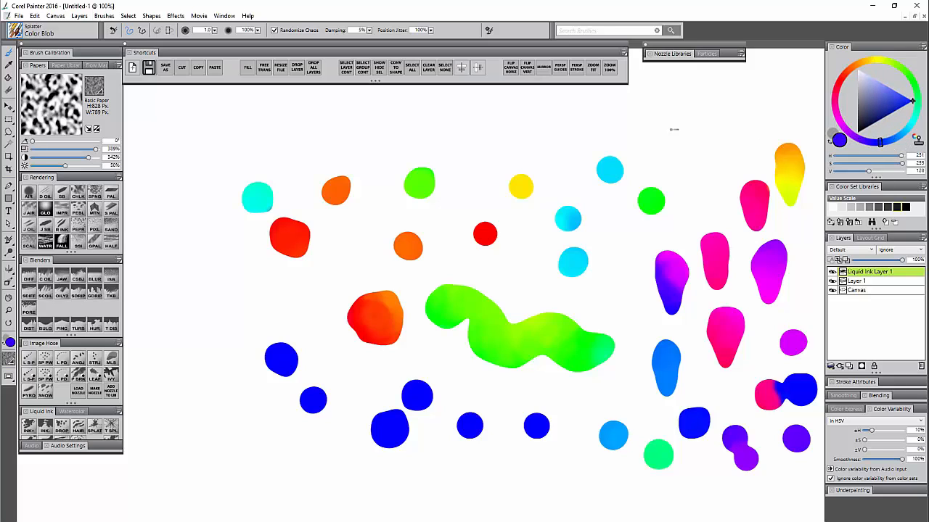
{"action": "left_click", "coordinate": [673, 128]}
{"action": "mouse_move", "coordinate": [672, 123]}
{"action": "left_mouse_down"}
{"action": "mouse_move", "coordinate": [346, 129]}
{"action": "mouse_move", "coordinate": [239, 145]}
{"action": "mouse_move", "coordinate": [179, 199]}
{"action": "mouse_move", "coordinate": [179, 227]}
{"action": "left_mouse_up"}
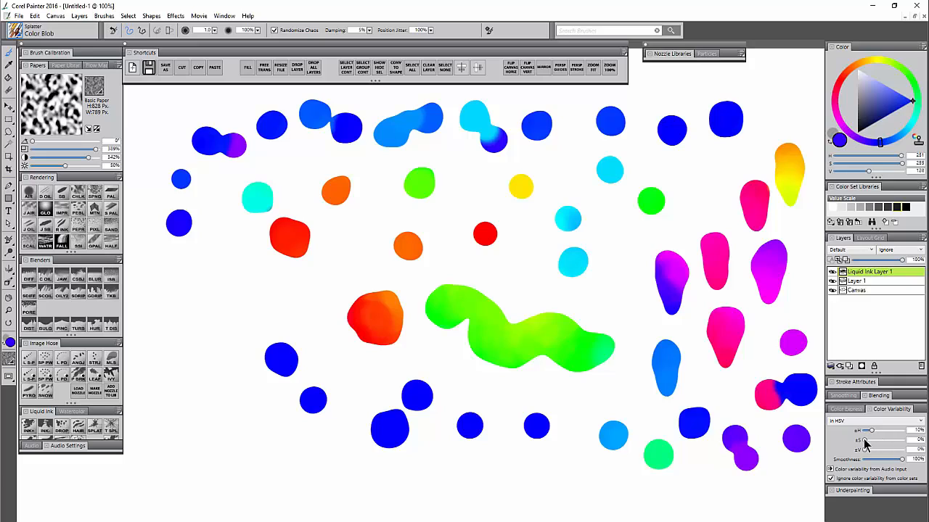
Step: Set the value variability to 50% and paint light and dark blobs across the middle and left of the canvas
{"action": "left_click_drag", "start_coordinate": [865, 449], "coordinate": [897, 455]}
{"action": "mouse_move", "coordinate": [570, 170]}
{"action": "left_mouse_down"}
{"action": "mouse_move", "coordinate": [518, 228]}
{"action": "mouse_move", "coordinate": [492, 192]}
{"action": "mouse_move", "coordinate": [452, 228]}
{"action": "mouse_move", "coordinate": [414, 212]}
{"action": "mouse_move", "coordinate": [381, 217]}
{"action": "mouse_move", "coordinate": [361, 254]}
{"action": "mouse_move", "coordinate": [332, 276]}
{"action": "mouse_move", "coordinate": [294, 268]}
{"action": "mouse_move", "coordinate": [278, 291]}
{"action": "mouse_move", "coordinate": [222, 283]}
{"action": "mouse_move", "coordinate": [195, 355]}
{"action": "mouse_move", "coordinate": [198, 371]}
{"action": "mouse_move", "coordinate": [239, 370]}
{"action": "mouse_move", "coordinate": [261, 408]}
{"action": "left_mouse_up"}
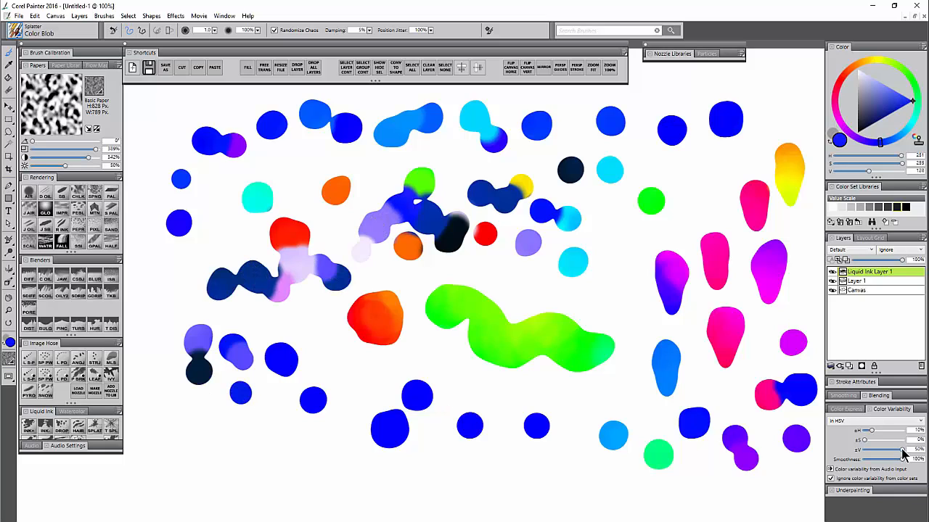
Step: Reset the Color Blob brush to its default settings and paint four more blobs right of the canvas center
{"action": "left_click_drag", "start_coordinate": [903, 453], "coordinate": [863, 451]}
{"action": "left_click", "coordinate": [113, 32]}
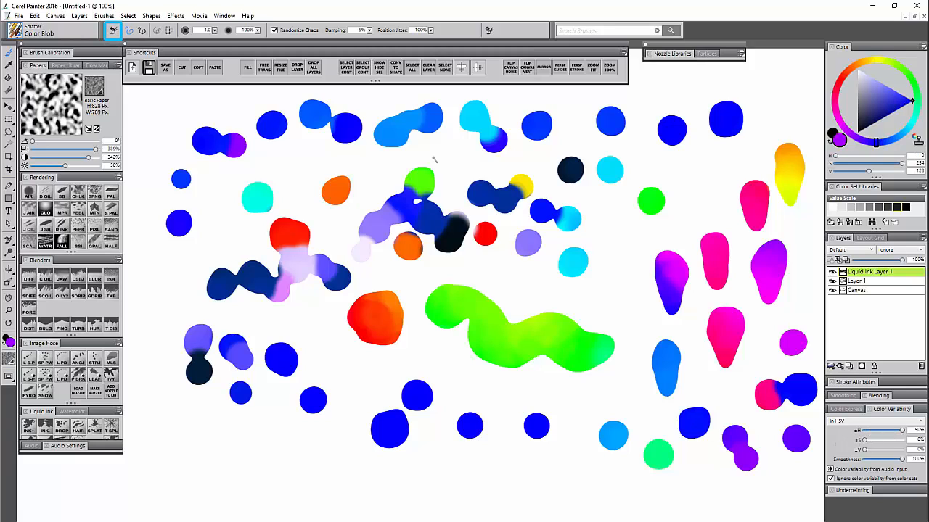
{"action": "left_click", "coordinate": [619, 244]}
{"action": "left_click", "coordinate": [615, 277]}
{"action": "left_click", "coordinate": [558, 279]}
{"action": "left_click", "coordinate": [510, 272]}
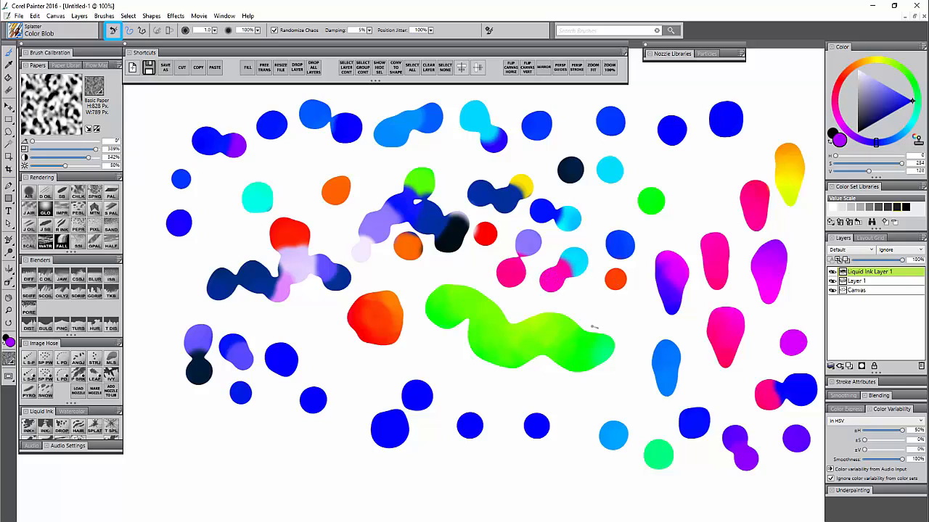
Step: Delete the painted Liquid Ink layer and paint a large multicolored splatter with the Color Blob brush at size 373
{"action": "left_click", "coordinate": [921, 366]}
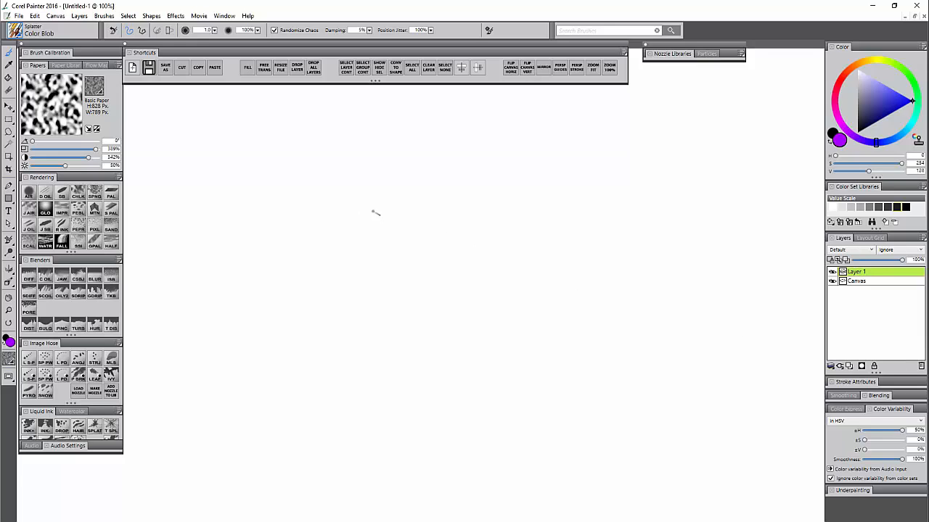
{"action": "mouse_move", "coordinate": [362, 213]}
{"action": "left_mouse_down"}
{"action": "mouse_move", "coordinate": [464, 359]}
{"action": "mouse_move", "coordinate": [433, 315]}
{"action": "mouse_move", "coordinate": [399, 308]}
{"action": "left_mouse_up"}
{"action": "left_click", "coordinate": [400, 308]}
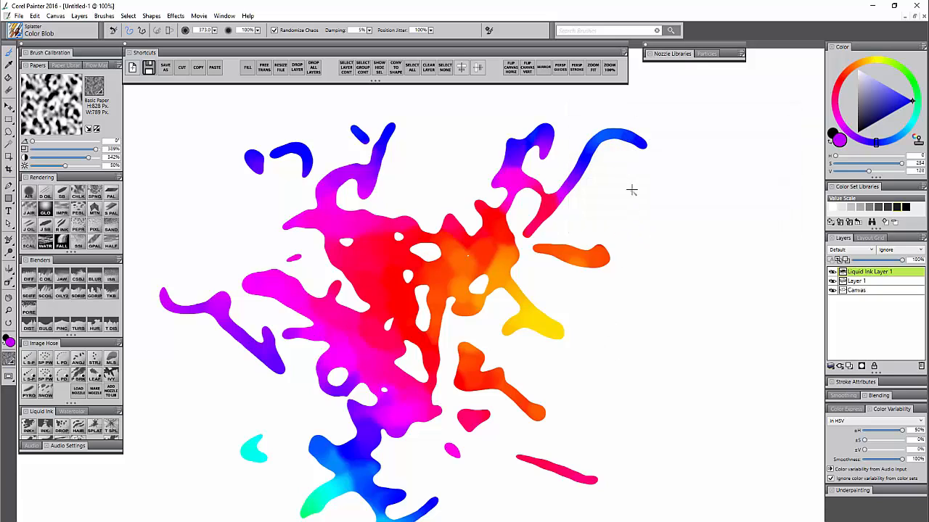
Step: Reduce the brush size to 6.1 and paint several compact blobs to the right of the large splatter
{"action": "left_click", "coordinate": [738, 276]}
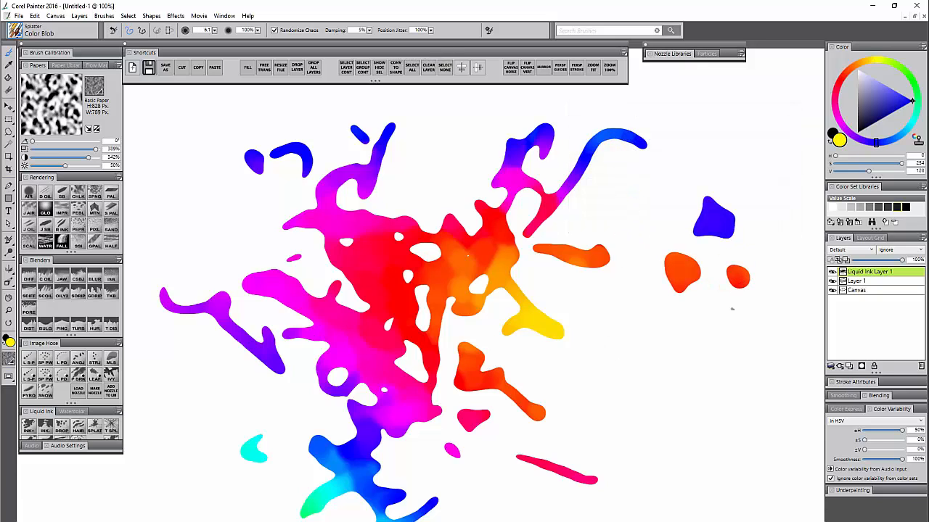
{"action": "left_click", "coordinate": [724, 334]}
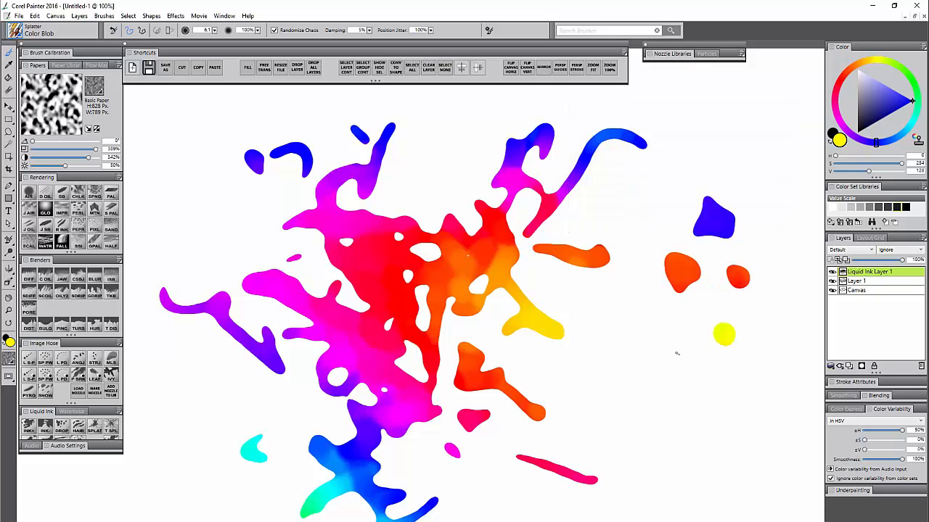
{"action": "left_click", "coordinate": [682, 392]}
{"action": "left_click", "coordinate": [632, 400]}
{"action": "left_click", "coordinate": [686, 456]}
{"action": "left_click", "coordinate": [745, 407]}
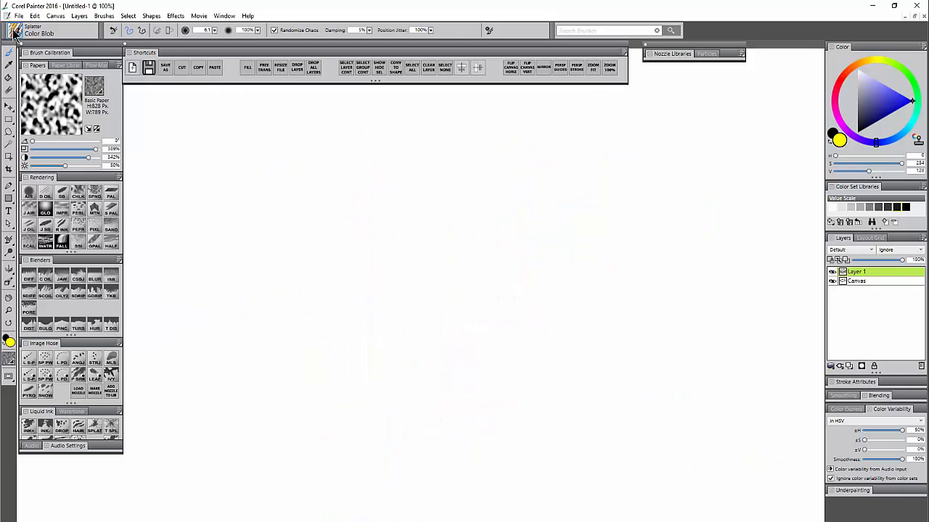
Step: Switch to the Splatter category's Color Clump brush, paint trial clumped strokes across the canvas, and undo them
{"action": "left_click", "coordinate": [14, 32]}
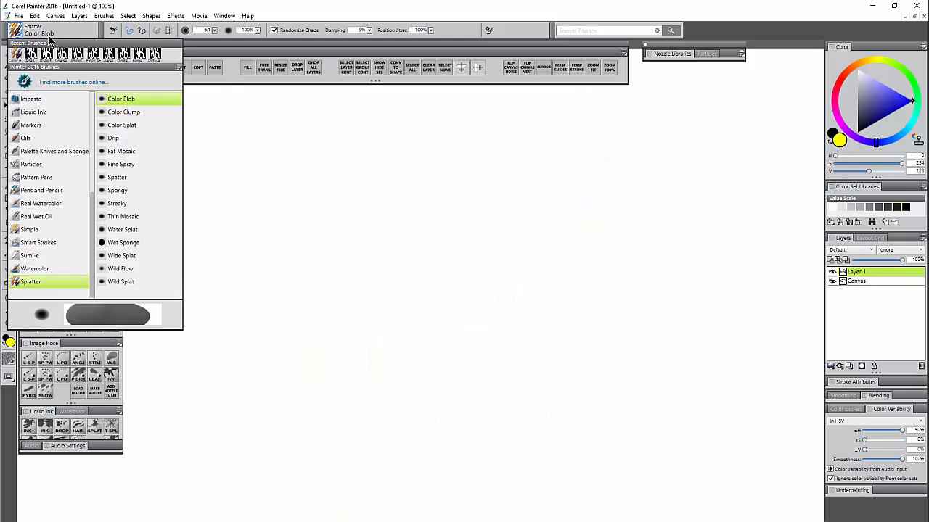
{"action": "left_click", "coordinate": [129, 113]}
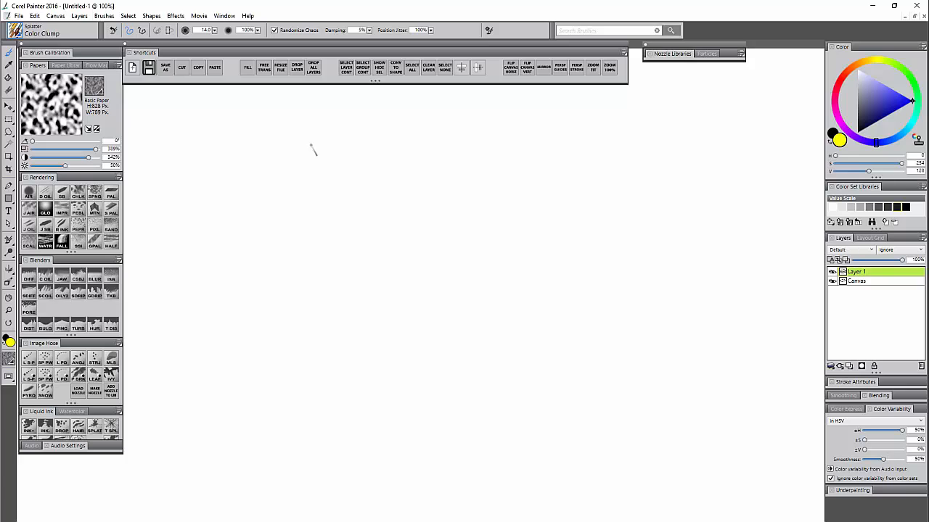
{"action": "mouse_move", "coordinate": [399, 158]}
{"action": "left_mouse_down"}
{"action": "mouse_move", "coordinate": [268, 254]}
{"action": "mouse_move", "coordinate": [318, 262]}
{"action": "mouse_move", "coordinate": [476, 201]}
{"action": "mouse_move", "coordinate": [280, 387]}
{"action": "mouse_move", "coordinate": [434, 293]}
{"action": "mouse_move", "coordinate": [557, 246]}
{"action": "mouse_move", "coordinate": [369, 404]}
{"action": "mouse_move", "coordinate": [430, 386]}
{"action": "mouse_move", "coordinate": [604, 277]}
{"action": "mouse_move", "coordinate": [512, 369]}
{"action": "mouse_move", "coordinate": [502, 424]}
{"action": "mouse_move", "coordinate": [630, 340]}
{"action": "mouse_move", "coordinate": [667, 364]}
{"action": "mouse_move", "coordinate": [664, 248]}
{"action": "mouse_move", "coordinate": [604, 150]}
{"action": "mouse_move", "coordinate": [657, 189]}
{"action": "mouse_move", "coordinate": [717, 167]}
{"action": "mouse_move", "coordinate": [686, 118]}
{"action": "mouse_move", "coordinate": [689, 185]}
{"action": "mouse_move", "coordinate": [731, 206]}
{"action": "mouse_move", "coordinate": [748, 144]}
{"action": "mouse_move", "coordinate": [778, 148]}
{"action": "mouse_move", "coordinate": [727, 229]}
{"action": "mouse_move", "coordinate": [744, 253]}
{"action": "mouse_move", "coordinate": [762, 280]}
{"action": "left_mouse_up"}
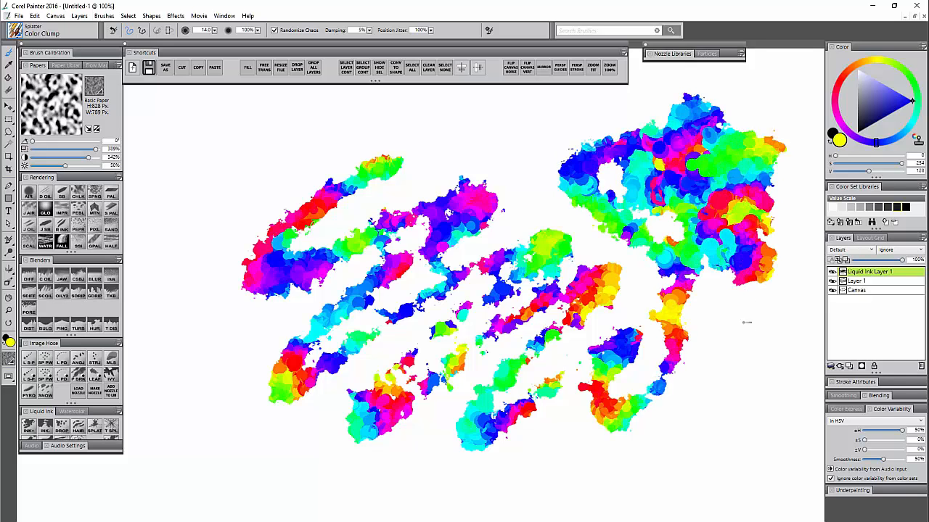
{"action": "key", "text": "ctrl+z"}
Step: Enlarge the Color Clump brush to 213.8 and paint dense multicolored clumps over the middle and right of the canvas
{"action": "mouse_move", "coordinate": [423, 245]}
{"action": "left_mouse_down"}
{"action": "mouse_move", "coordinate": [428, 301]}
{"action": "mouse_move", "coordinate": [428, 276]}
{"action": "left_mouse_up"}
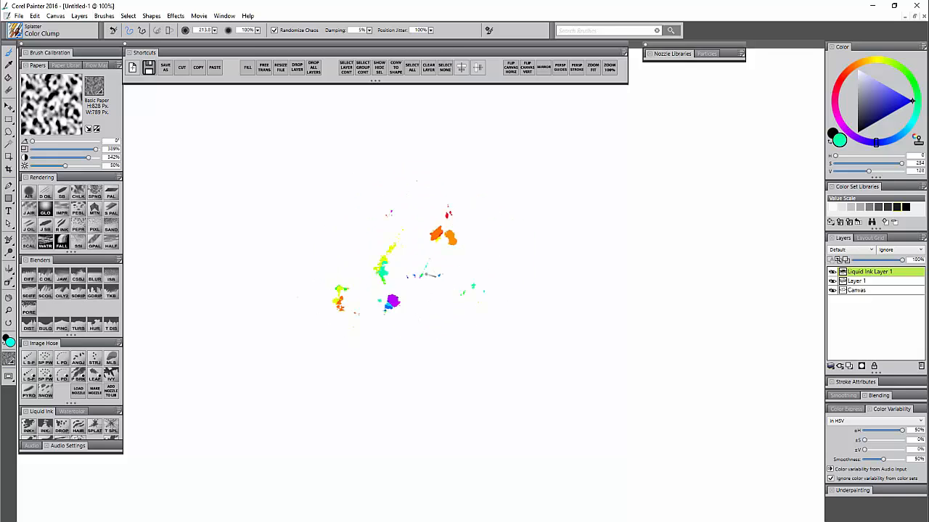
{"action": "mouse_move", "coordinate": [558, 259]}
{"action": "left_mouse_down"}
{"action": "mouse_move", "coordinate": [503, 360]}
{"action": "mouse_move", "coordinate": [642, 332]}
{"action": "mouse_move", "coordinate": [536, 269]}
{"action": "mouse_move", "coordinate": [406, 217]}
{"action": "mouse_move", "coordinate": [290, 327]}
{"action": "mouse_move", "coordinate": [341, 188]}
{"action": "mouse_move", "coordinate": [269, 319]}
{"action": "mouse_move", "coordinate": [602, 268]}
{"action": "mouse_move", "coordinate": [428, 399]}
{"action": "left_mouse_up"}
{"action": "key", "text": "ctrl+z"}
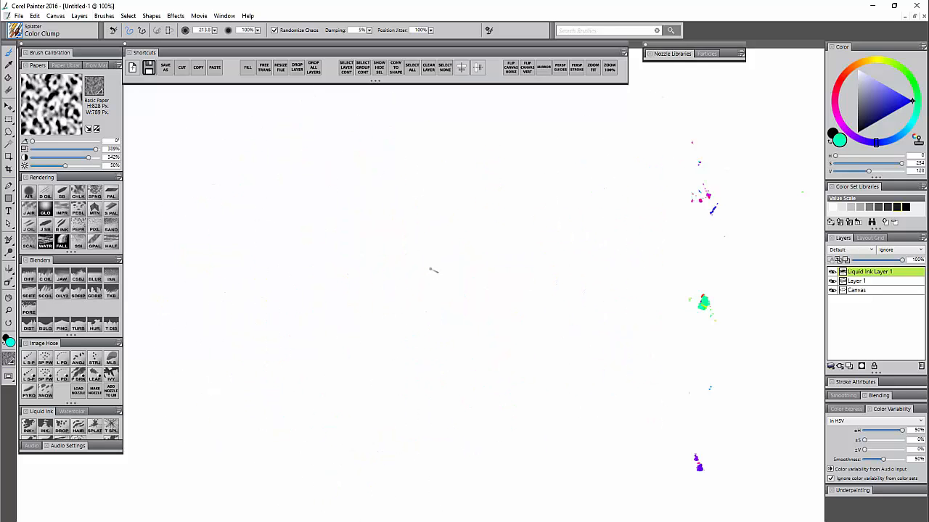
{"action": "mouse_move", "coordinate": [424, 271]}
{"action": "left_mouse_down"}
{"action": "mouse_move", "coordinate": [439, 282]}
{"action": "mouse_move", "coordinate": [464, 269]}
{"action": "mouse_move", "coordinate": [428, 290]}
{"action": "mouse_move", "coordinate": [663, 262]}
{"action": "left_mouse_up"}
{"action": "mouse_move", "coordinate": [472, 276]}
{"action": "left_mouse_down"}
{"action": "mouse_move", "coordinate": [653, 246]}
{"action": "mouse_move", "coordinate": [624, 305]}
{"action": "mouse_move", "coordinate": [638, 435]}
{"action": "mouse_move", "coordinate": [631, 406]}
{"action": "left_mouse_up"}
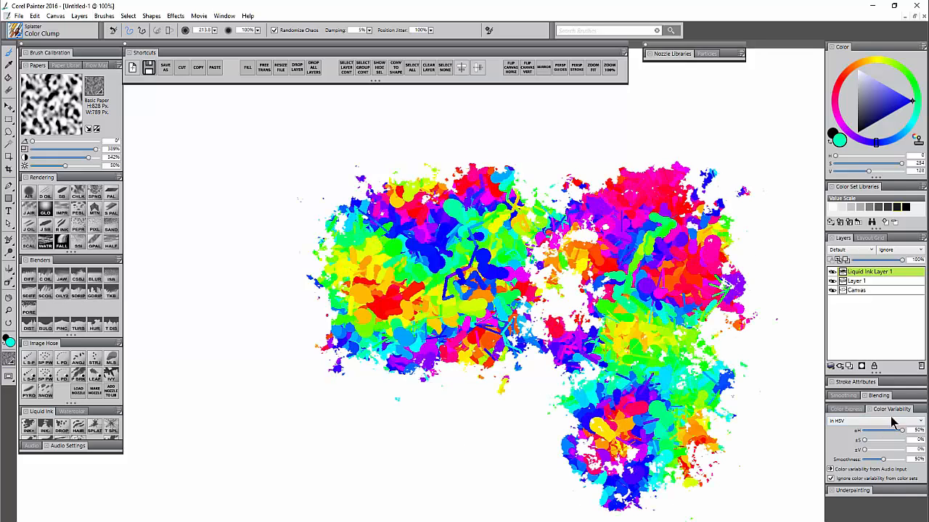
Step: Lower the hue variability to 6% and paint a Color Clump stroke on the left side of the canvas
{"action": "left_click", "coordinate": [868, 431]}
{"action": "mouse_move", "coordinate": [326, 290]}
{"action": "left_mouse_down"}
{"action": "mouse_move", "coordinate": [240, 282]}
{"action": "mouse_move", "coordinate": [218, 312]}
{"action": "left_mouse_up"}
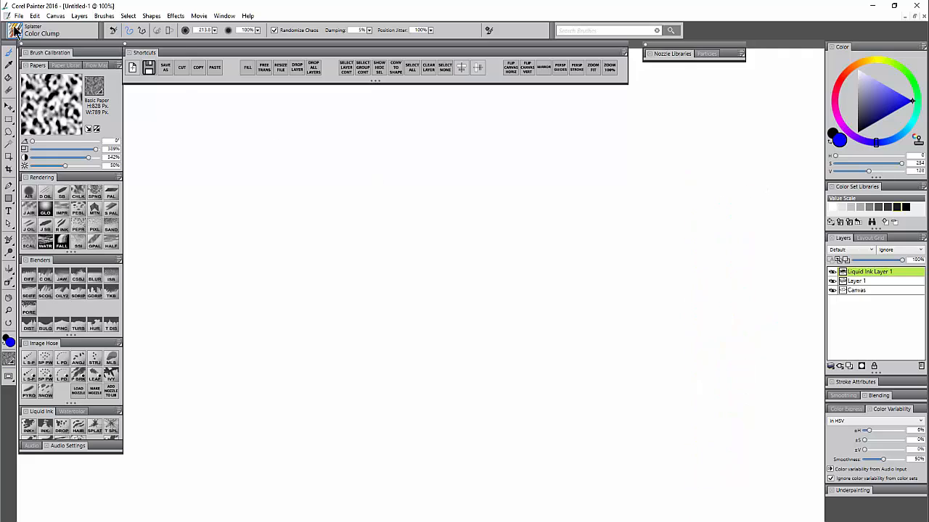
Step: Switch to the Splatter category's Color Splat brush and paint several small separate splats left of the canvas center
{"action": "left_click", "coordinate": [16, 33]}
{"action": "left_click", "coordinate": [123, 125]}
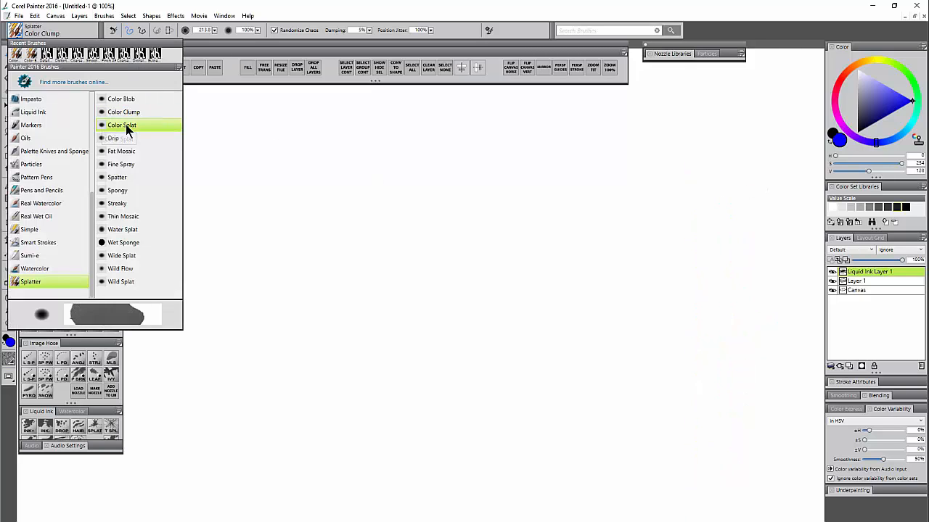
{"action": "left_click", "coordinate": [297, 236]}
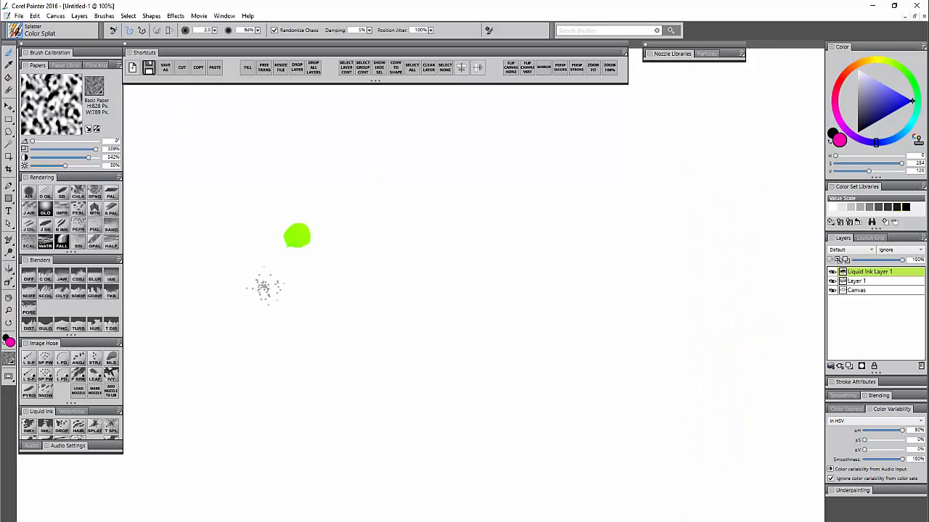
{"action": "left_click", "coordinate": [265, 289]}
{"action": "left_click", "coordinate": [342, 274]}
{"action": "left_click", "coordinate": [408, 210]}
{"action": "left_click", "coordinate": [426, 294]}
Step: Enlarge the Color Splat brush to 153 and paint large overlapping splats, mainly across the right of the canvas
{"action": "left_click_drag", "start_coordinate": [515, 250], "coordinate": [554, 313]}
{"action": "left_click", "coordinate": [679, 188]}
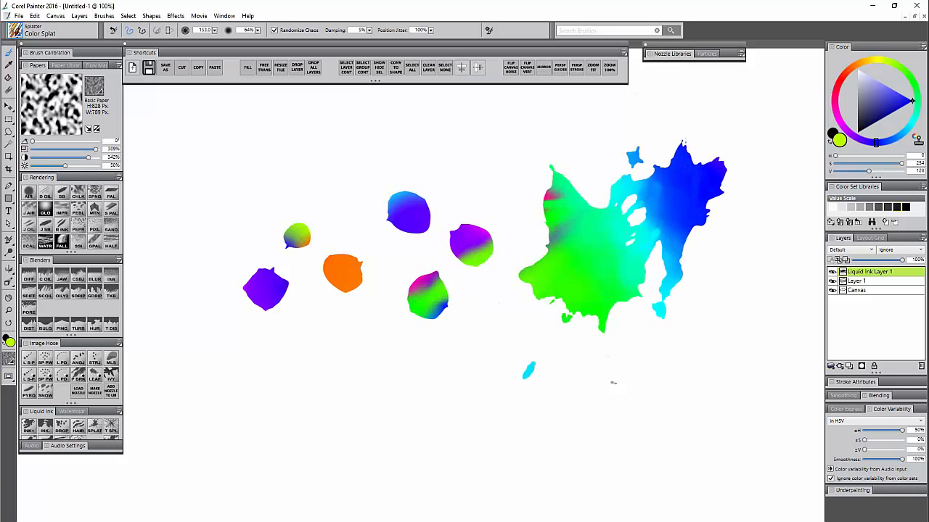
{"action": "left_click", "coordinate": [602, 401]}
{"action": "left_click", "coordinate": [702, 383]}
{"action": "left_click", "coordinate": [439, 294]}
{"action": "left_click", "coordinate": [356, 428]}
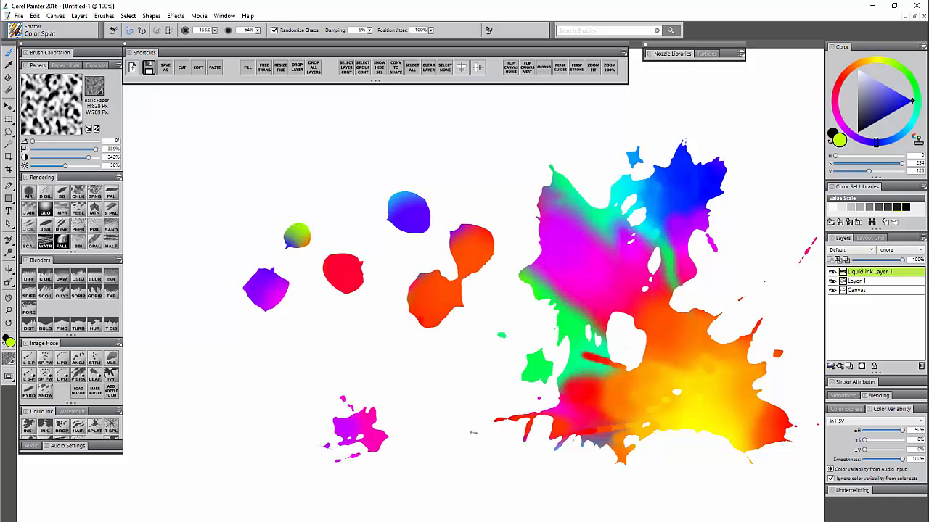
Step: Extend the artwork with Color Splat strokes across the lower left, center and upper left of the canvas
{"action": "left_click", "coordinate": [443, 363]}
{"action": "left_click", "coordinate": [250, 435]}
{"action": "left_click_drag", "start_coordinate": [247, 433], "coordinate": [438, 374]}
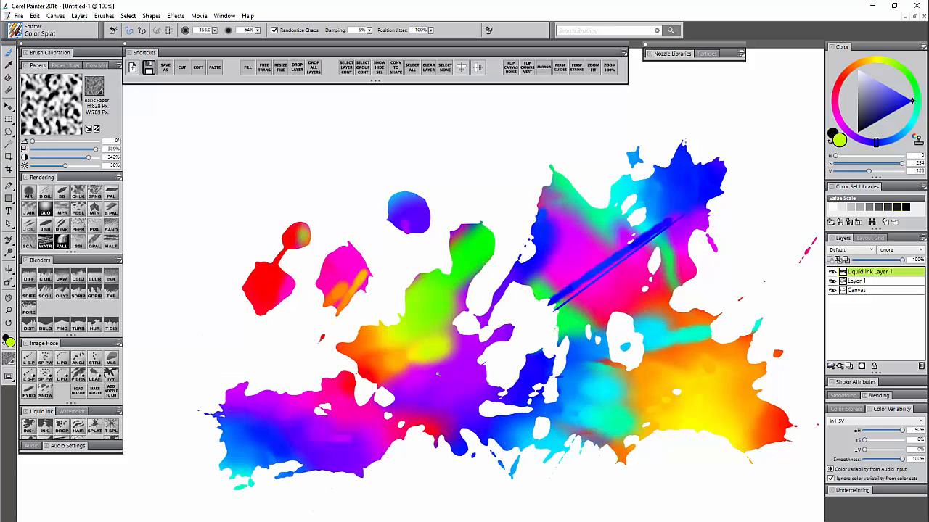
{"action": "left_click", "coordinate": [229, 181]}
{"action": "left_click", "coordinate": [396, 147]}
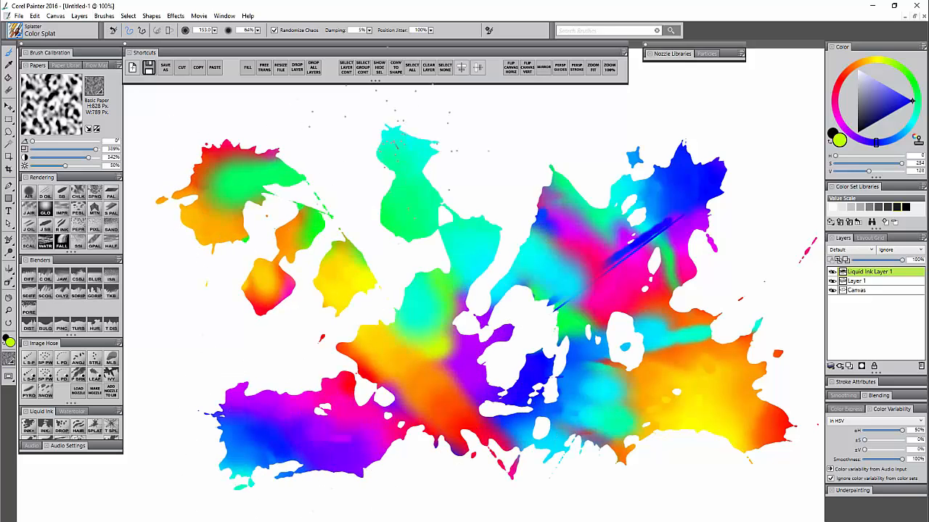
{"action": "left_click", "coordinate": [584, 219]}
Step: Clear the painted splats, enlarge the brush to 578.3, and paint one large splat in the middle of the canvas
{"action": "mouse_move", "coordinate": [414, 269]}
{"action": "left_mouse_down"}
{"action": "mouse_move", "coordinate": [508, 460]}
{"action": "mouse_move", "coordinate": [518, 518]}
{"action": "left_mouse_up"}
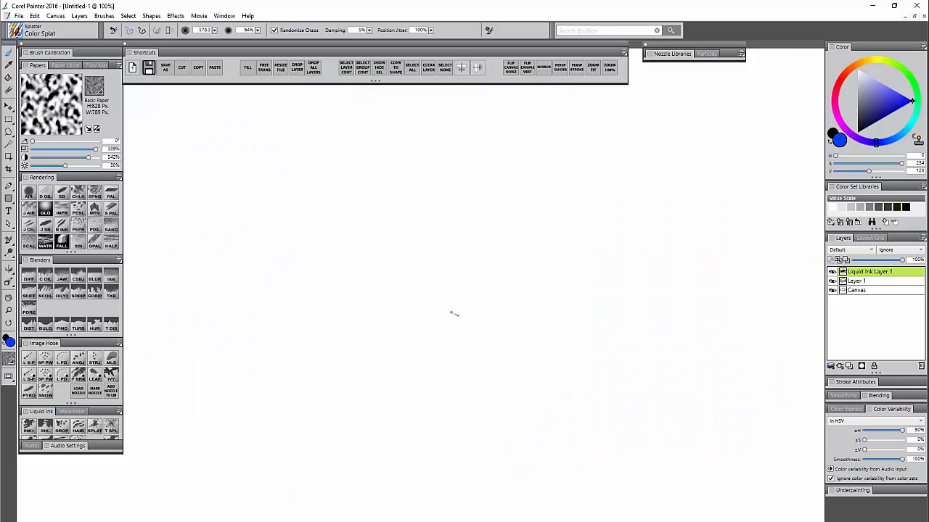
{"action": "left_click", "coordinate": [431, 290]}
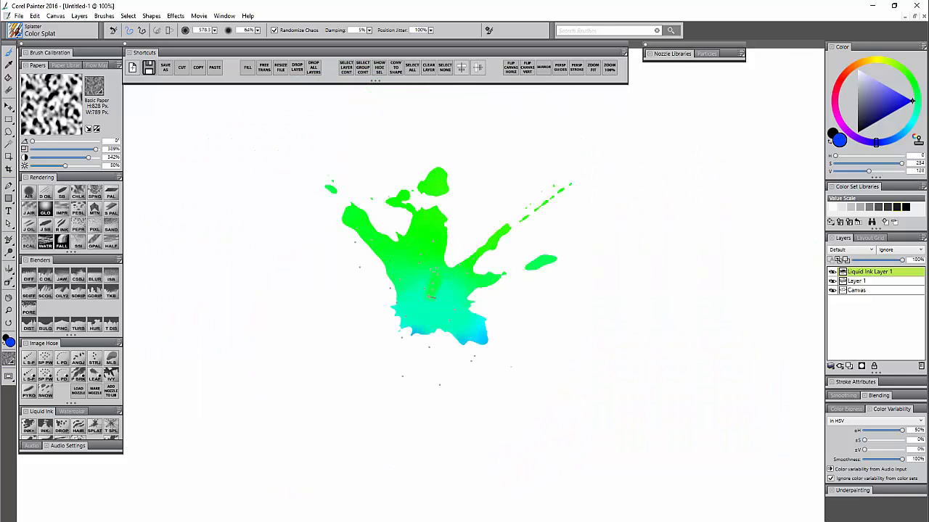
Step: Paint two more huge Color Splat splats, one at the right and one at the lower left of the canvas
{"action": "left_click", "coordinate": [626, 351]}
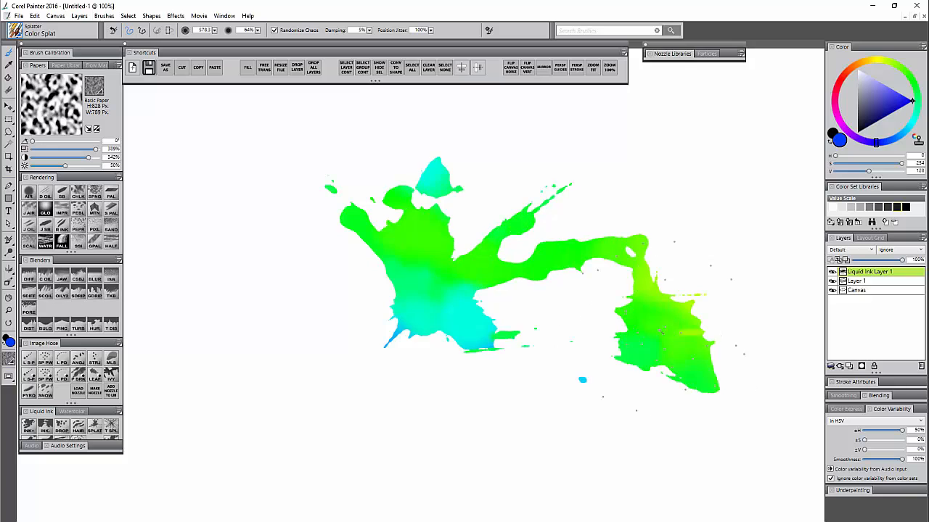
{"action": "left_click", "coordinate": [240, 371]}
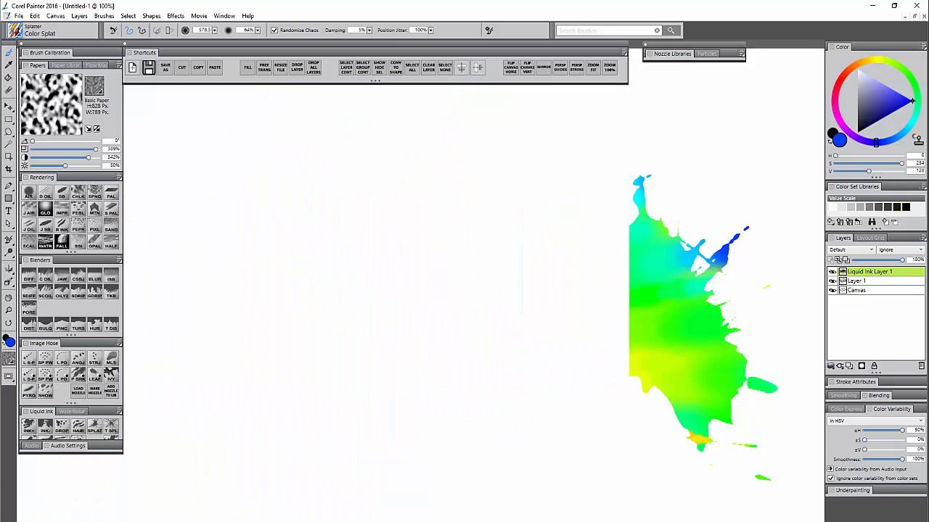
Step: Switch to the Splatter category's Drip brush and choose a magenta pink as the main color
{"action": "left_click", "coordinate": [34, 32]}
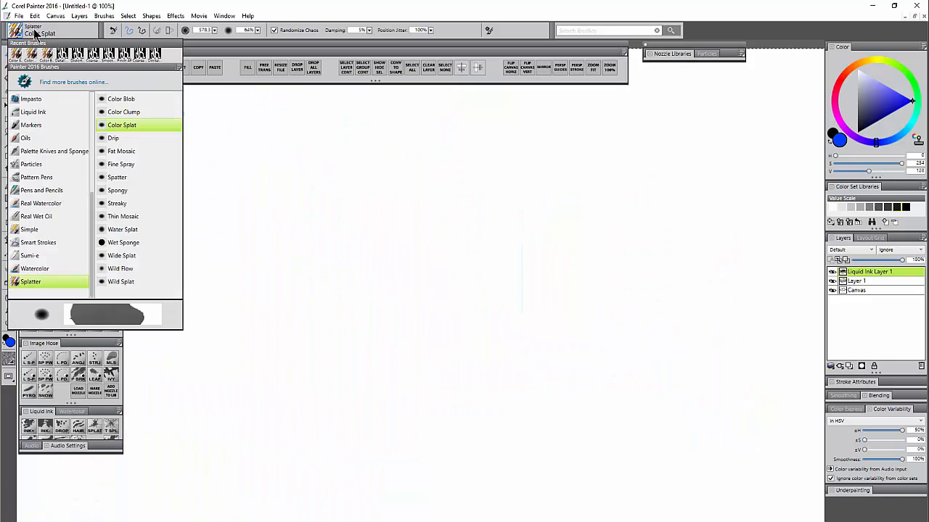
{"action": "left_click", "coordinate": [114, 139]}
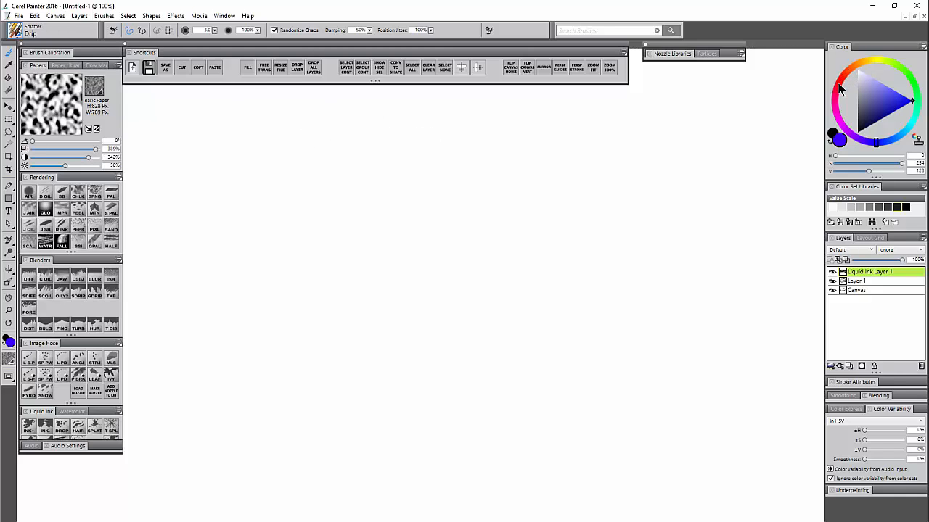
{"action": "left_click", "coordinate": [835, 107]}
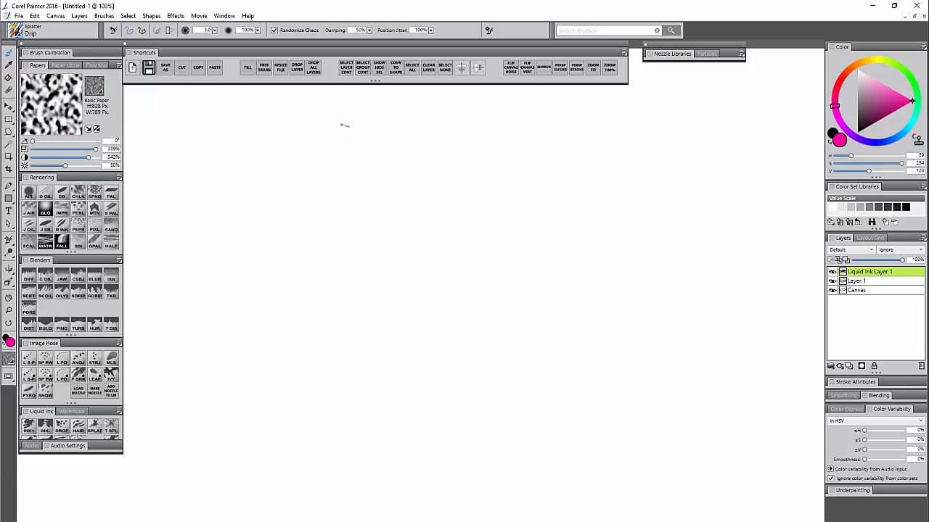
Step: Paint a row of vertical pink drips of varying length and pressure across the canvas with the Drip brush
{"action": "left_click_drag", "start_coordinate": [343, 127], "coordinate": [344, 297]}
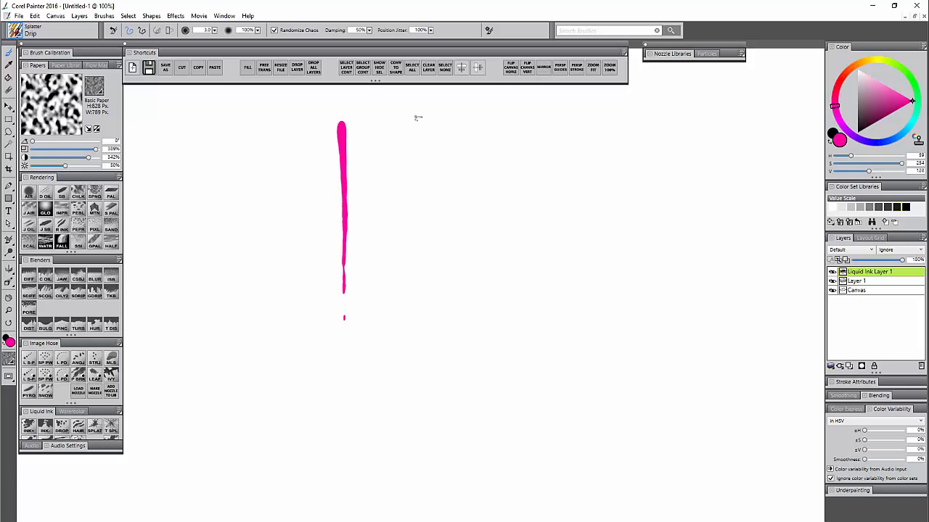
{"action": "left_click_drag", "start_coordinate": [416, 120], "coordinate": [416, 145]}
{"action": "mouse_move", "coordinate": [460, 122]}
{"action": "left_mouse_down"}
{"action": "mouse_move", "coordinate": [460, 164]}
{"action": "mouse_move", "coordinate": [501, 240]}
{"action": "left_mouse_up"}
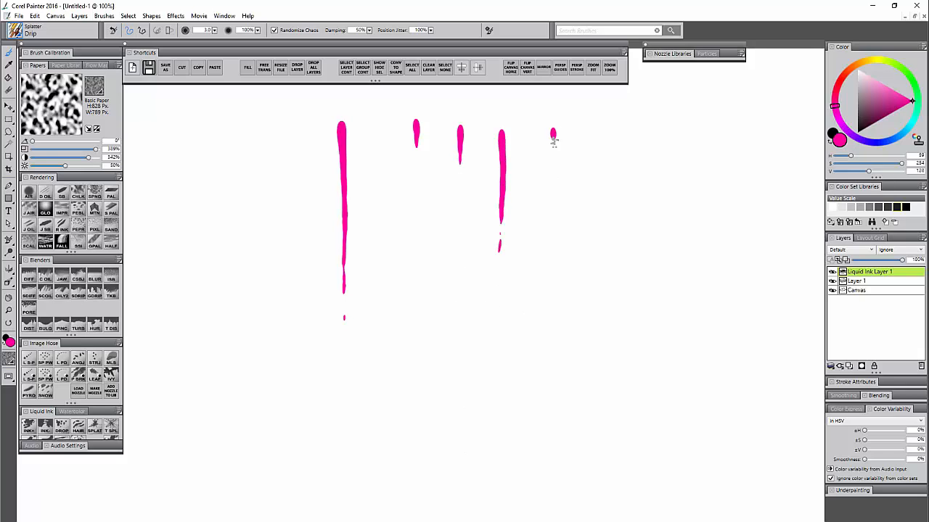
{"action": "left_click_drag", "start_coordinate": [553, 139], "coordinate": [557, 514]}
{"action": "left_click_drag", "start_coordinate": [623, 122], "coordinate": [630, 501]}
{"action": "left_click_drag", "start_coordinate": [681, 118], "coordinate": [684, 224]}
{"action": "left_click_drag", "start_coordinate": [276, 127], "coordinate": [276, 148]}
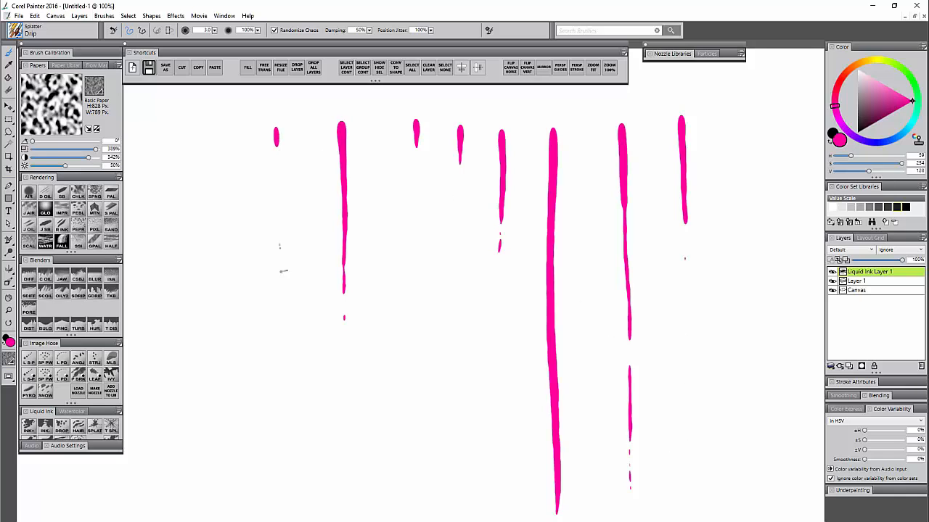
{"action": "left_click_drag", "start_coordinate": [376, 132], "coordinate": [377, 235]}
{"action": "left_click_drag", "start_coordinate": [405, 158], "coordinate": [405, 254]}
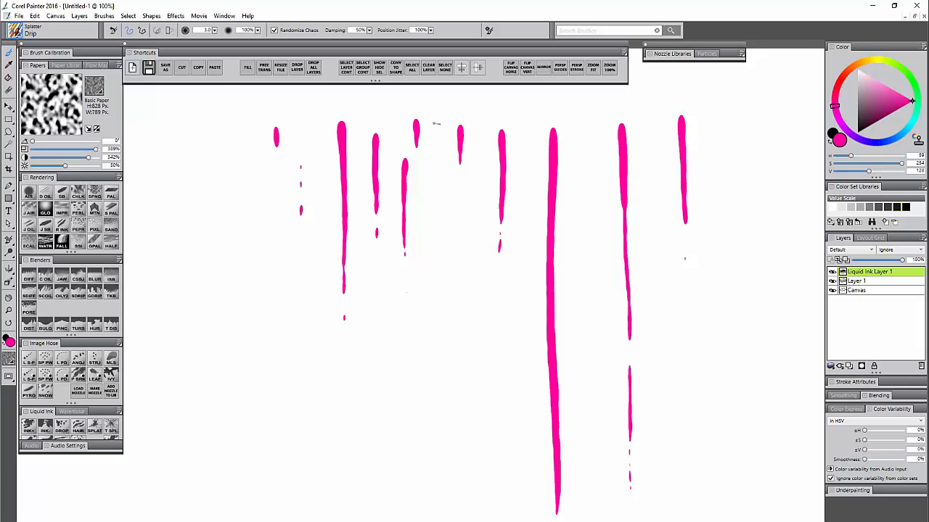
{"action": "left_click_drag", "start_coordinate": [435, 129], "coordinate": [433, 250]}
{"action": "left_click_drag", "start_coordinate": [481, 124], "coordinate": [481, 182]}
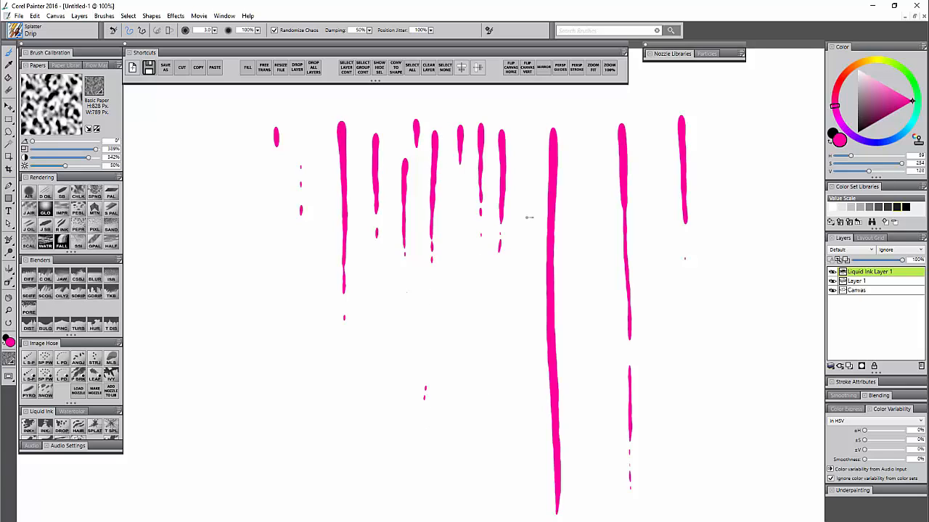
{"action": "left_click_drag", "start_coordinate": [528, 130], "coordinate": [524, 222]}
{"action": "left_click_drag", "start_coordinate": [586, 127], "coordinate": [589, 211]}
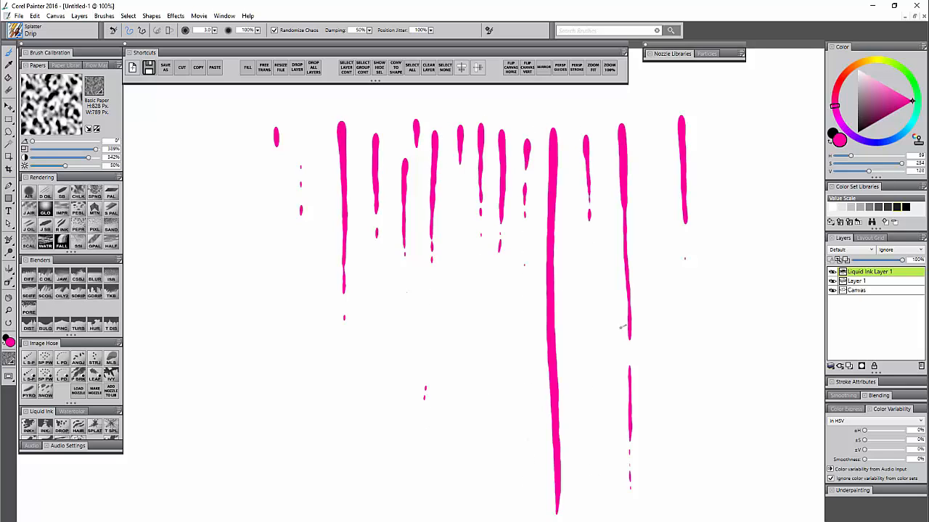
{"action": "left_click_drag", "start_coordinate": [656, 131], "coordinate": [656, 245]}
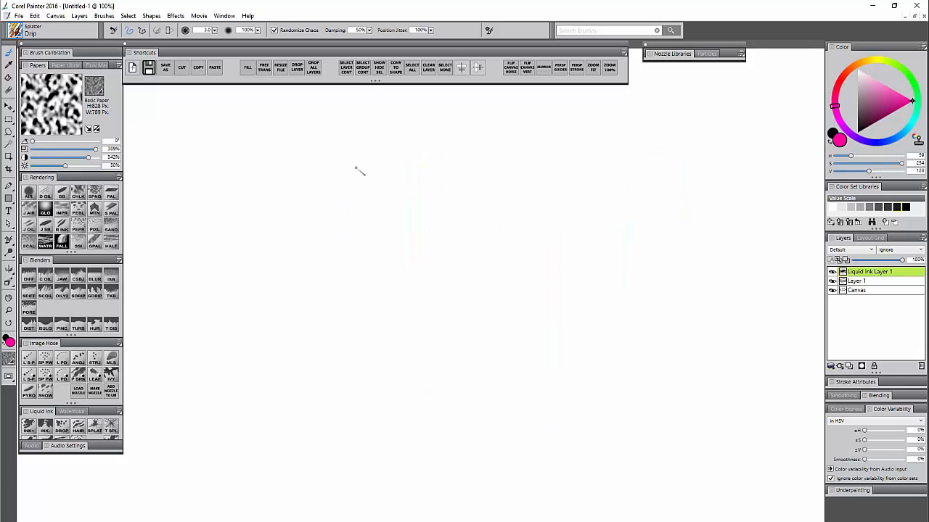
Step: Enlarge the Drip brush on a cleared canvas and paint one long thick vertical stroke with five short drips to its right
{"action": "left_click_drag", "start_coordinate": [356, 168], "coordinate": [409, 167]}
{"action": "left_click_drag", "start_coordinate": [424, 222], "coordinate": [425, 427]}
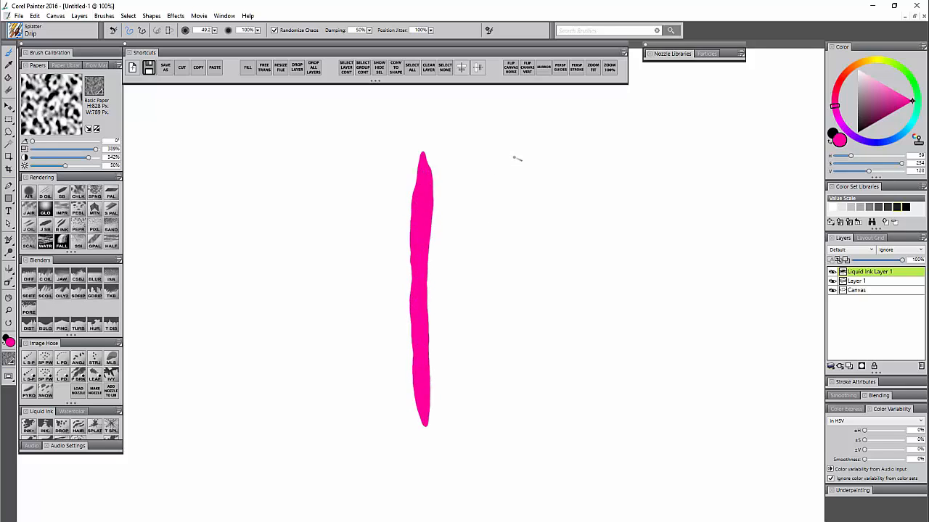
{"action": "left_click_drag", "start_coordinate": [516, 158], "coordinate": [516, 216]}
{"action": "left_click_drag", "start_coordinate": [571, 154], "coordinate": [572, 222]}
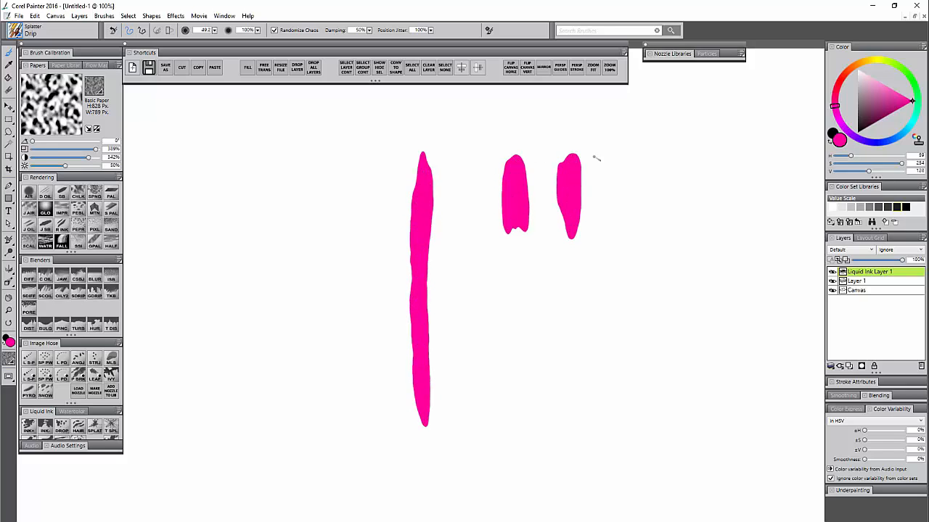
{"action": "left_click_drag", "start_coordinate": [633, 156], "coordinate": [633, 231]}
{"action": "left_click_drag", "start_coordinate": [695, 154], "coordinate": [696, 226]}
{"action": "left_click_drag", "start_coordinate": [730, 156], "coordinate": [728, 199]}
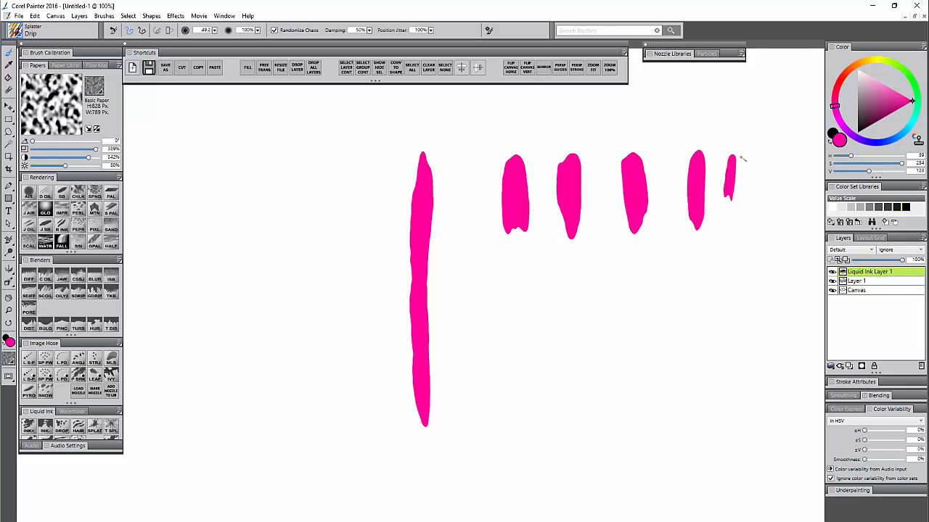
Step: Paint scattered short drips and one longer trailing drip to the left of the long vertical stroke
{"action": "mouse_move", "coordinate": [253, 159]}
{"action": "left_mouse_down"}
{"action": "mouse_move", "coordinate": [256, 200]}
{"action": "mouse_move", "coordinate": [299, 159]}
{"action": "mouse_move", "coordinate": [323, 164]}
{"action": "mouse_move", "coordinate": [321, 212]}
{"action": "mouse_move", "coordinate": [335, 214]}
{"action": "mouse_move", "coordinate": [347, 142]}
{"action": "mouse_move", "coordinate": [370, 163]}
{"action": "mouse_move", "coordinate": [367, 209]}
{"action": "mouse_move", "coordinate": [346, 260]}
{"action": "mouse_move", "coordinate": [297, 285]}
{"action": "mouse_move", "coordinate": [289, 358]}
{"action": "left_mouse_up"}
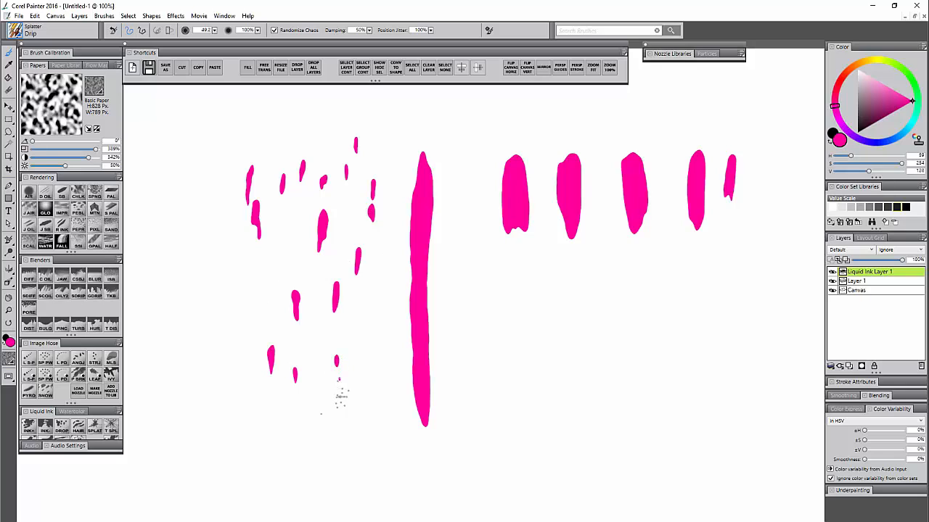
{"action": "left_click_drag", "start_coordinate": [339, 397], "coordinate": [355, 495]}
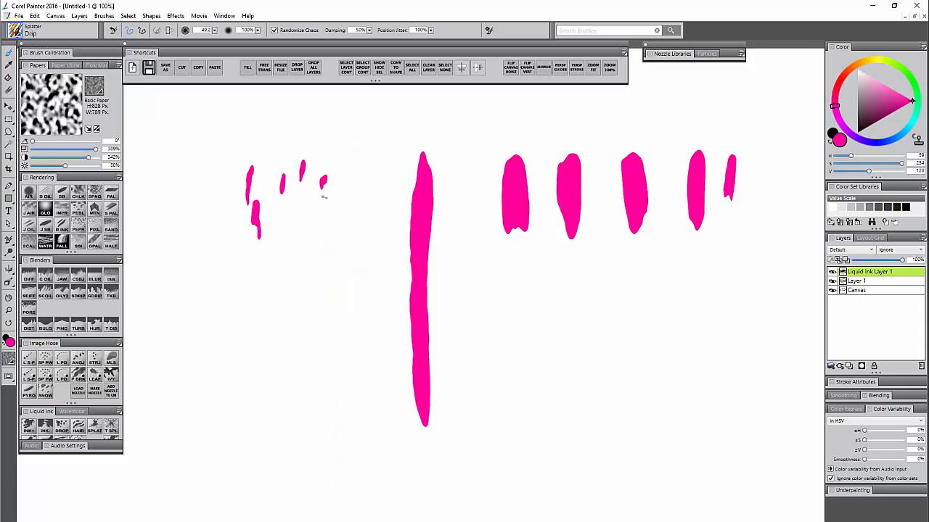
{"action": "mouse_move", "coordinate": [322, 182]}
{"action": "left_mouse_down"}
{"action": "mouse_move", "coordinate": [336, 216]}
{"action": "mouse_move", "coordinate": [356, 143]}
{"action": "mouse_move", "coordinate": [372, 201]}
{"action": "mouse_move", "coordinate": [359, 246]}
{"action": "mouse_move", "coordinate": [304, 282]}
{"action": "mouse_move", "coordinate": [270, 350]}
{"action": "left_mouse_up"}
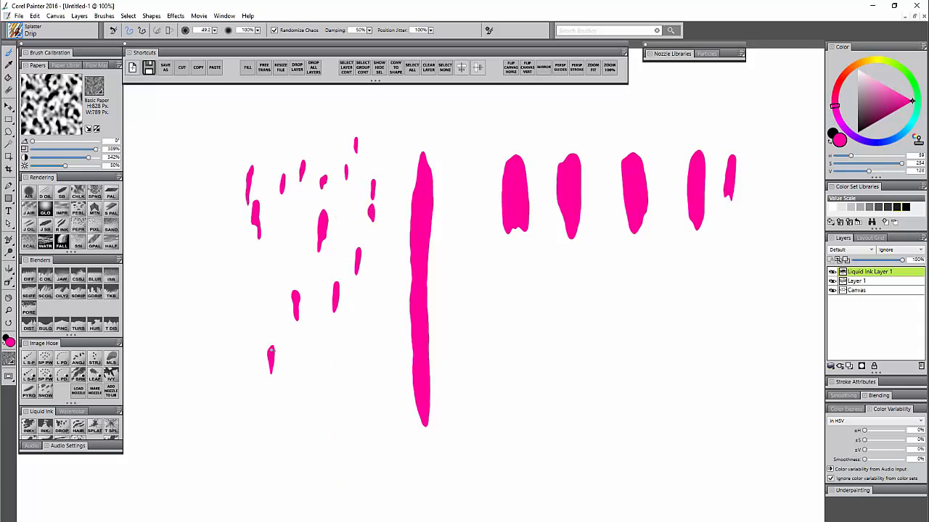
{"action": "left_click_drag", "start_coordinate": [339, 396], "coordinate": [354, 495]}
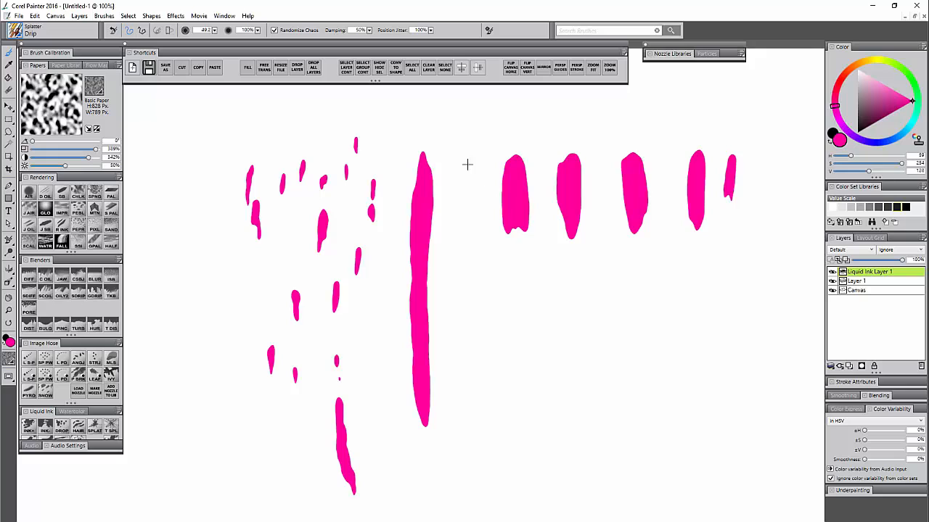
Step: Paint long branching drips running down and to the right beside the long vertical stroke
{"action": "mouse_move", "coordinate": [463, 125]}
{"action": "left_mouse_down"}
{"action": "mouse_move", "coordinate": [490, 328]}
{"action": "mouse_move", "coordinate": [477, 421]}
{"action": "mouse_move", "coordinate": [497, 494]}
{"action": "left_mouse_up"}
{"action": "mouse_move", "coordinate": [500, 292]}
{"action": "left_mouse_down"}
{"action": "mouse_move", "coordinate": [530, 379]}
{"action": "mouse_move", "coordinate": [545, 518]}
{"action": "left_mouse_up"}
{"action": "left_click_drag", "start_coordinate": [466, 158], "coordinate": [615, 423]}
Step: Reduce the Drip brush to 9.1 and paint runny drips hanging from a thick horizontal band at the right of the artwork
{"action": "mouse_move", "coordinate": [642, 306]}
{"action": "left_mouse_down"}
{"action": "mouse_move", "coordinate": [753, 307]}
{"action": "mouse_move", "coordinate": [653, 317]}
{"action": "mouse_move", "coordinate": [783, 317]}
{"action": "mouse_move", "coordinate": [692, 338]}
{"action": "mouse_move", "coordinate": [689, 384]}
{"action": "left_mouse_up"}
{"action": "left_click_drag", "start_coordinate": [730, 319], "coordinate": [718, 396]}
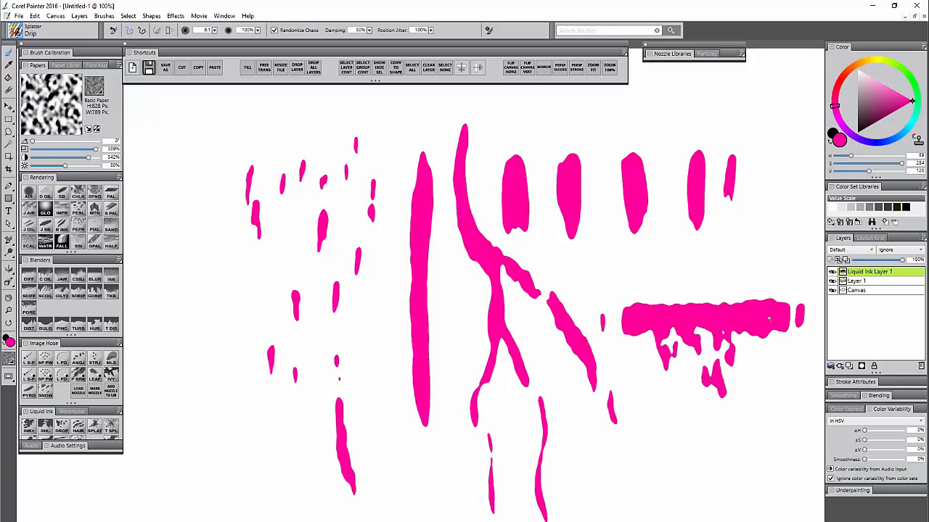
{"action": "left_click_drag", "start_coordinate": [760, 330], "coordinate": [754, 414]}
{"action": "left_click_drag", "start_coordinate": [666, 334], "coordinate": [661, 430]}
{"action": "left_click_drag", "start_coordinate": [698, 327], "coordinate": [696, 446]}
{"action": "mouse_move", "coordinate": [724, 335]}
{"action": "left_mouse_down"}
{"action": "mouse_move", "coordinate": [734, 459]}
{"action": "mouse_move", "coordinate": [746, 339]}
{"action": "mouse_move", "coordinate": [743, 479]}
{"action": "left_mouse_up"}
{"action": "left_click_drag", "start_coordinate": [766, 332], "coordinate": [773, 392]}
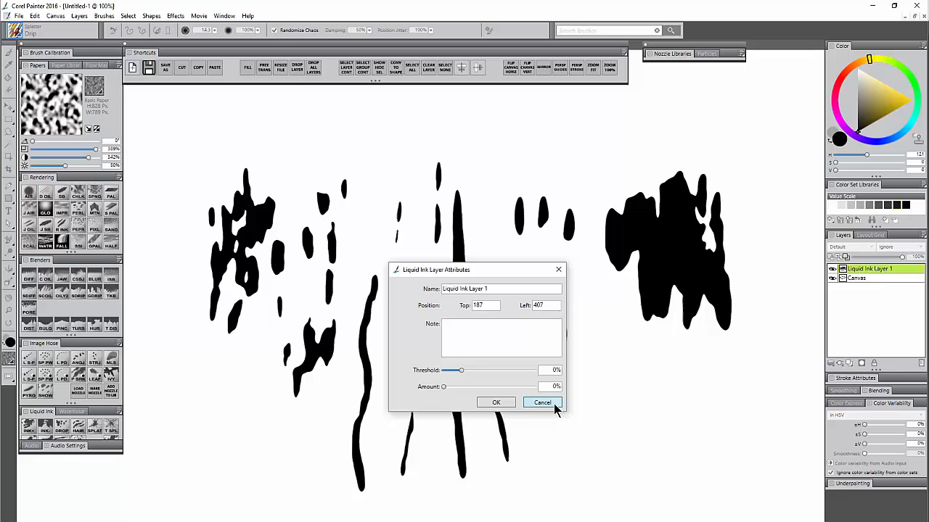
Step: Set the Amount of Liquid Ink Layer 1 to 433% in its layer attributes to give the black drips thickness
{"action": "left_click", "coordinate": [554, 404]}
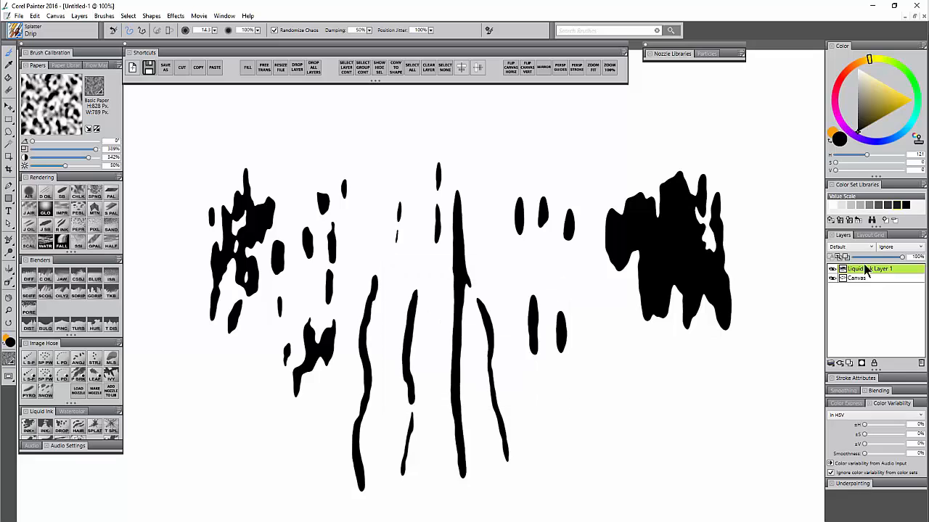
{"action": "double_click", "coordinate": [897, 272]}
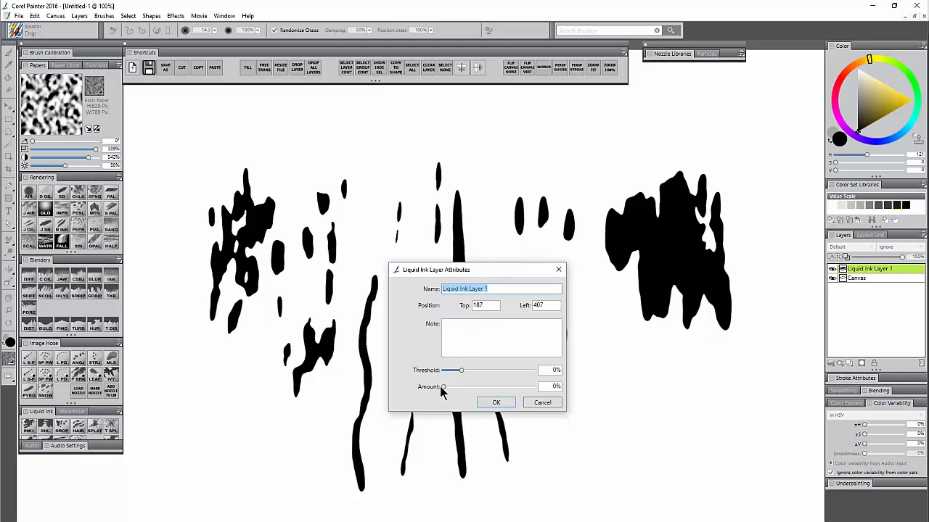
{"action": "mouse_move", "coordinate": [444, 389]}
{"action": "left_mouse_down"}
{"action": "mouse_move", "coordinate": [498, 404]}
{"action": "mouse_move", "coordinate": [474, 392]}
{"action": "mouse_move", "coordinate": [484, 388]}
{"action": "left_mouse_up"}
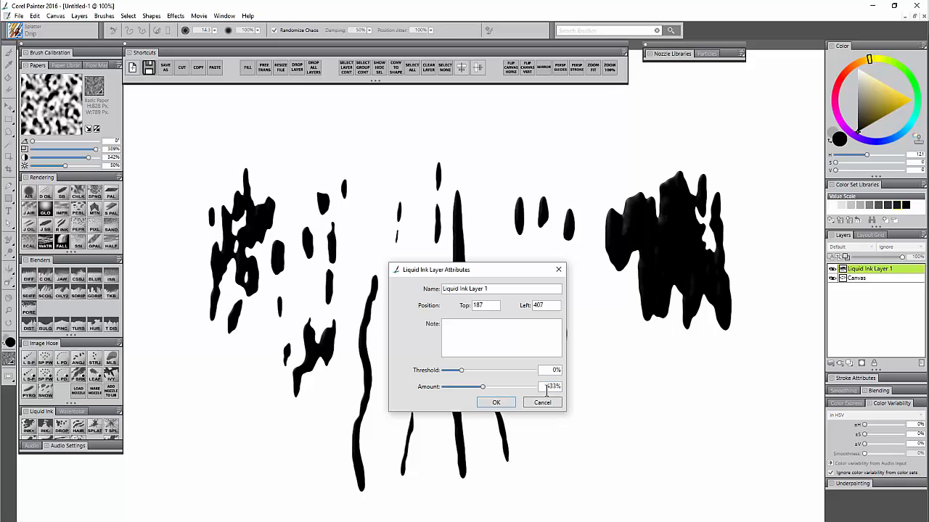
{"action": "left_click", "coordinate": [496, 405]}
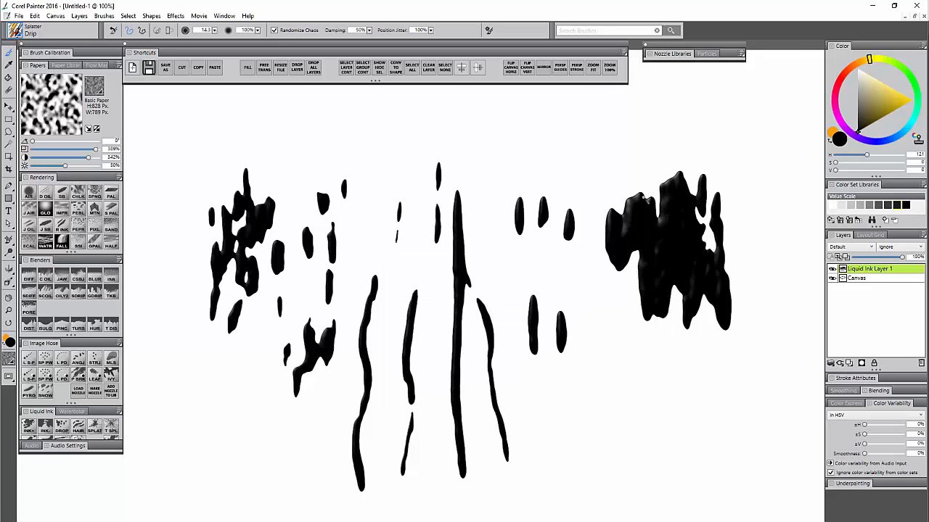
Step: Paint over and around the black drips with Drip strokes in red, violet-blue and light blue
{"action": "left_click", "coordinate": [9, 310]}
{"action": "left_click", "coordinate": [640, 208]}
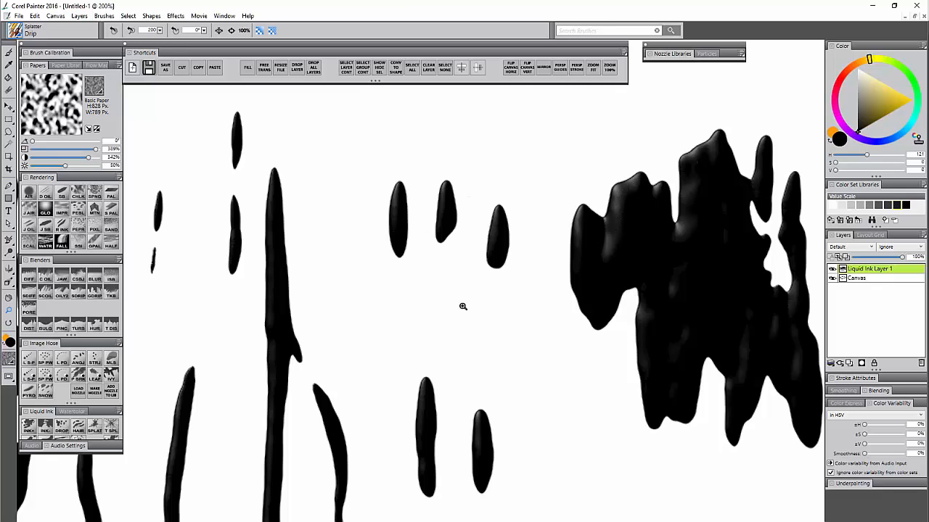
{"action": "scroll", "coordinate": [463, 315], "scroll_direction": "down", "scroll_amount": 2}
{"action": "key", "text": "b"}
{"action": "scroll", "coordinate": [895, 103], "scroll_direction": "down", "scroll_amount": 3}
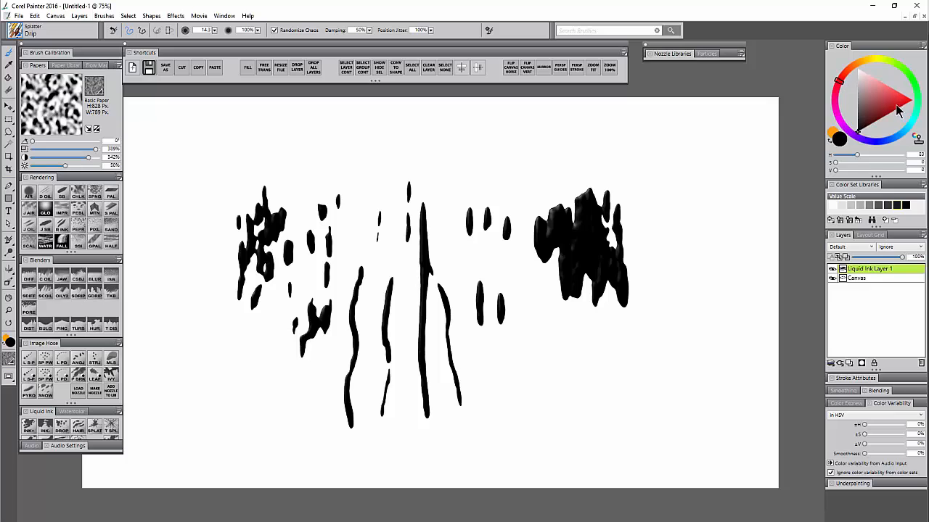
{"action": "left_click_drag", "start_coordinate": [898, 110], "coordinate": [912, 100]}
{"action": "mouse_move", "coordinate": [545, 170]}
{"action": "left_mouse_down"}
{"action": "mouse_move", "coordinate": [495, 192]}
{"action": "mouse_move", "coordinate": [545, 194]}
{"action": "mouse_move", "coordinate": [491, 174]}
{"action": "mouse_move", "coordinate": [465, 330]}
{"action": "mouse_move", "coordinate": [572, 328]}
{"action": "left_mouse_up"}
{"action": "left_click", "coordinate": [870, 145]}
{"action": "mouse_move", "coordinate": [402, 174]}
{"action": "left_mouse_down"}
{"action": "mouse_move", "coordinate": [371, 298]}
{"action": "mouse_move", "coordinate": [434, 298]}
{"action": "mouse_move", "coordinate": [428, 192]}
{"action": "left_mouse_up"}
{"action": "left_click", "coordinate": [901, 133]}
{"action": "mouse_move", "coordinate": [335, 190]}
{"action": "left_mouse_down"}
{"action": "mouse_move", "coordinate": [351, 367]}
{"action": "mouse_move", "coordinate": [457, 297]}
{"action": "mouse_move", "coordinate": [603, 377]}
{"action": "left_mouse_up"}
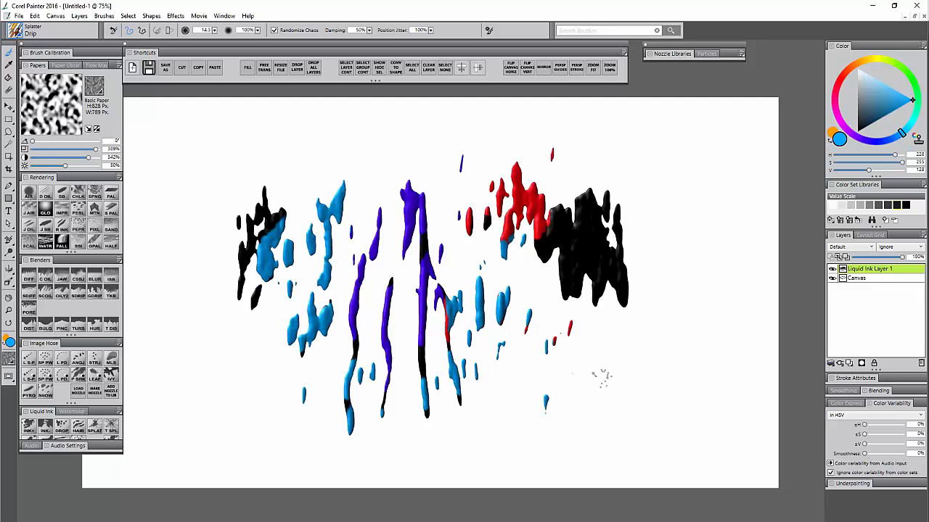
Step: Lower the Amount of Liquid Ink Layer 1 to 91% for the multicolored drips and inspect them up close
{"action": "double_click", "coordinate": [898, 272]}
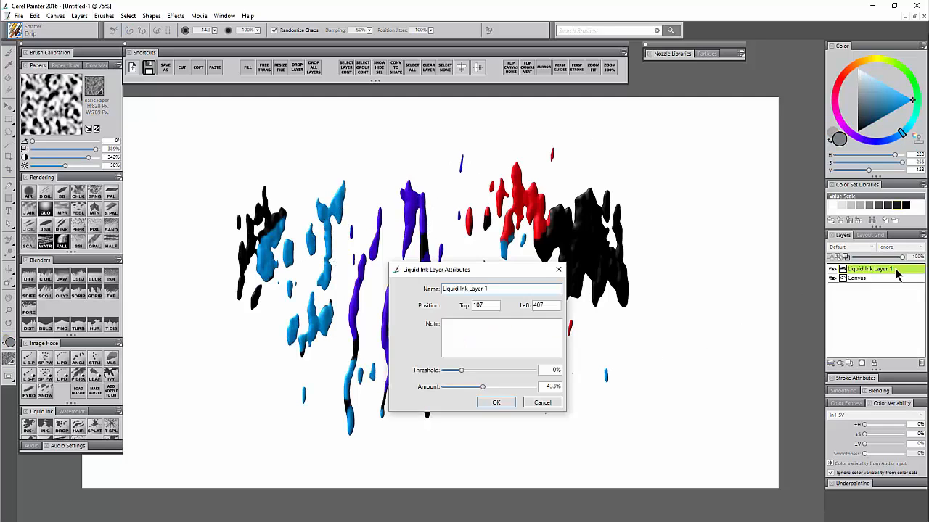
{"action": "left_click_drag", "start_coordinate": [510, 276], "coordinate": [649, 205]}
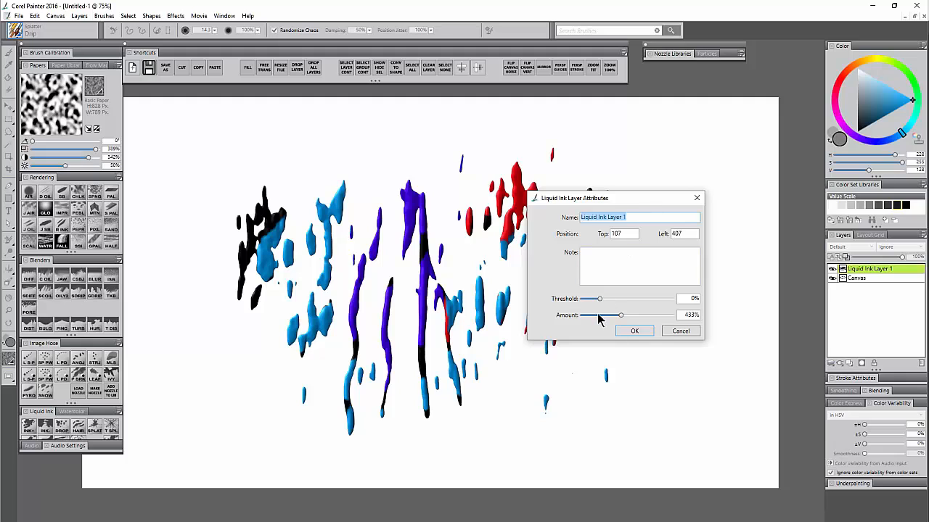
{"action": "left_click_drag", "start_coordinate": [597, 317], "coordinate": [590, 316]}
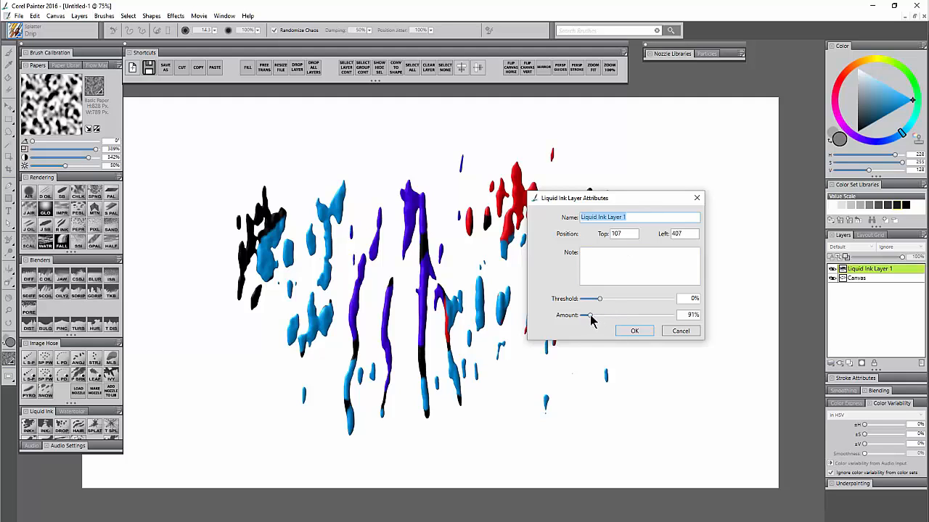
{"action": "left_click", "coordinate": [634, 331]}
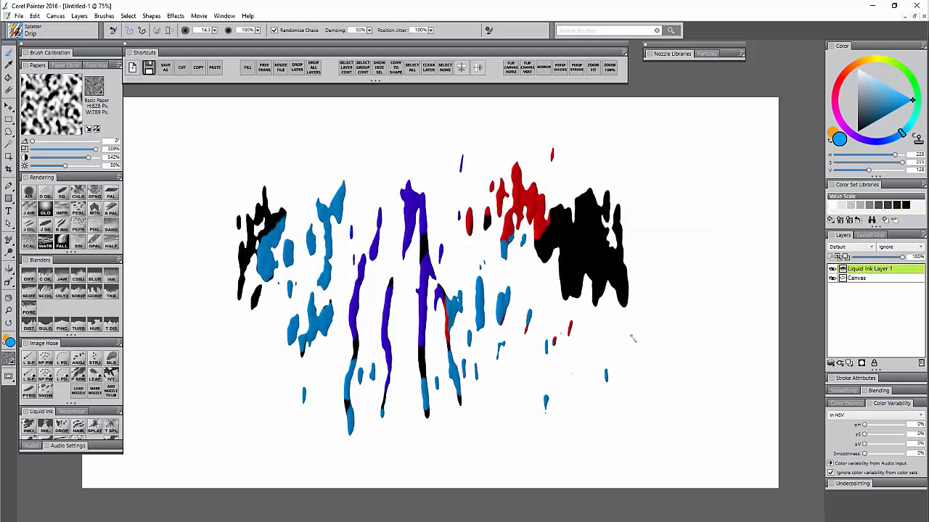
{"action": "left_click", "coordinate": [8, 310]}
{"action": "left_click", "coordinate": [477, 208]}
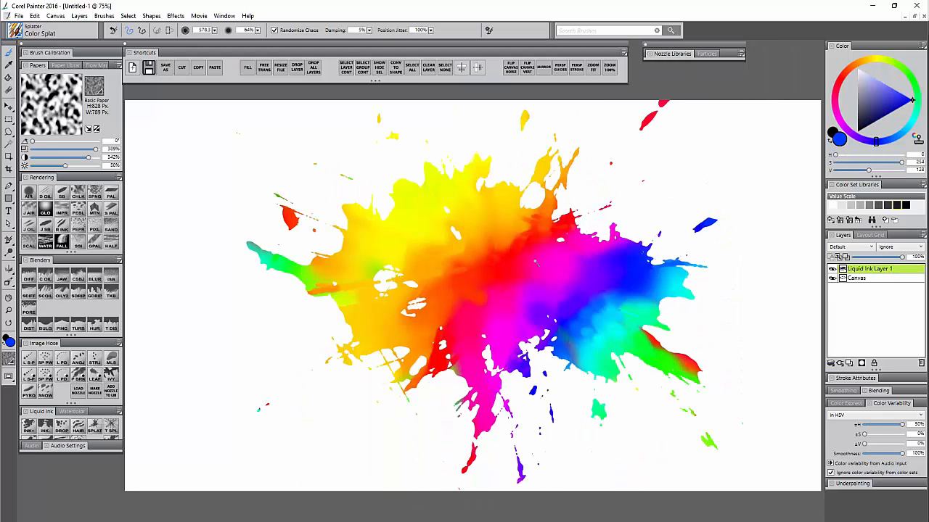
Step: Raise the Amount in the Liquid Ink Layer 1 attributes to give the rainbow Color Splat artwork thickness
{"action": "double_click", "coordinate": [898, 270]}
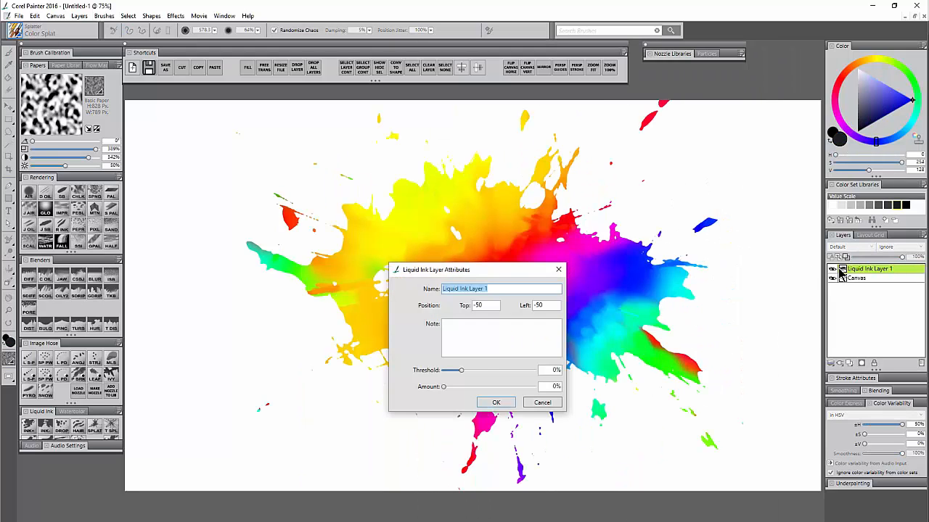
{"action": "left_click", "coordinate": [455, 386]}
{"action": "left_click", "coordinate": [496, 403]}
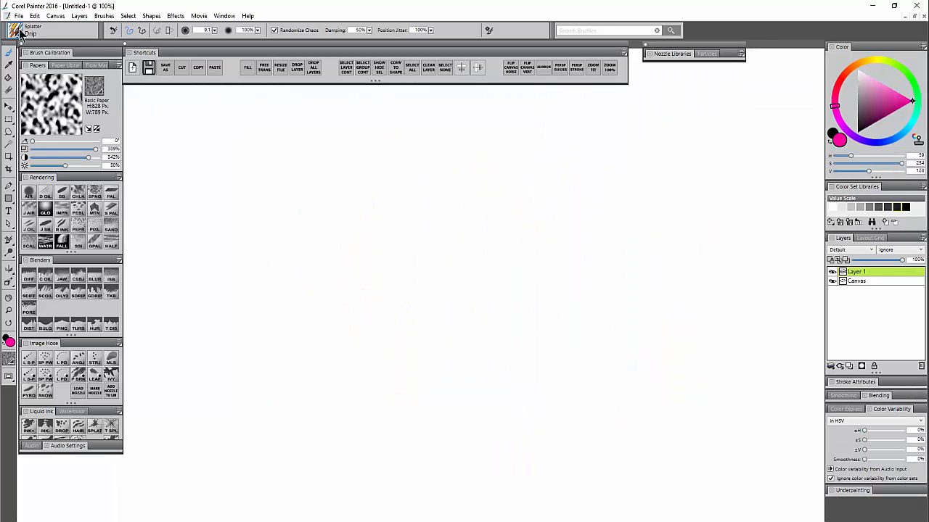
Step: Select the Fat Mosaic variant of the Splatter brushes and paint blue strokes across the empty canvas
{"action": "left_click", "coordinate": [21, 34]}
{"action": "left_click", "coordinate": [125, 154]}
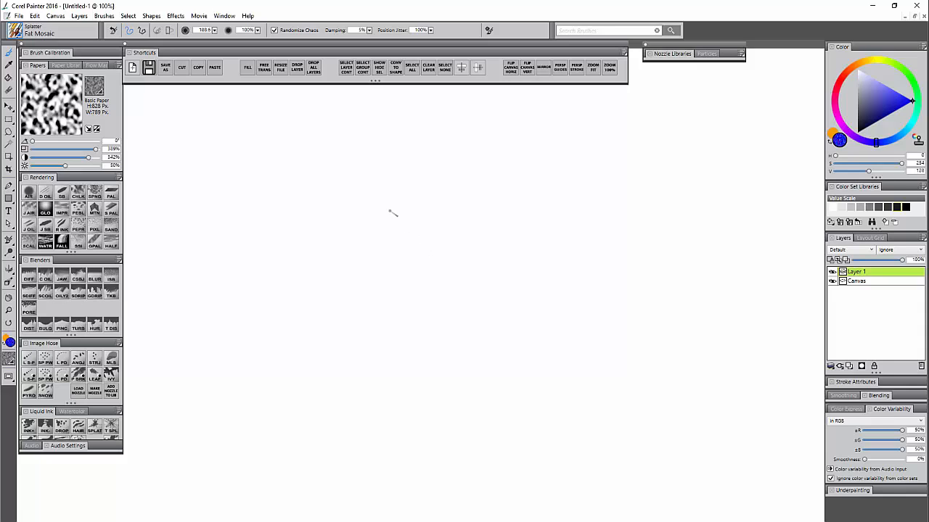
{"action": "mouse_move", "coordinate": [380, 202]}
{"action": "left_mouse_down"}
{"action": "mouse_move", "coordinate": [443, 167]}
{"action": "mouse_move", "coordinate": [376, 270]}
{"action": "left_mouse_up"}
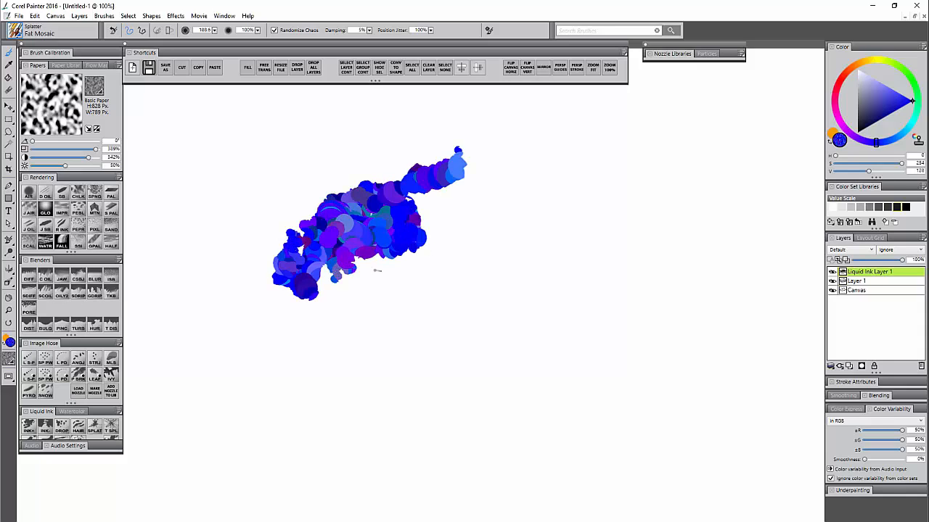
{"action": "mouse_move", "coordinate": [461, 241]}
{"action": "left_mouse_down"}
{"action": "mouse_move", "coordinate": [479, 217]}
{"action": "mouse_move", "coordinate": [566, 305]}
{"action": "mouse_move", "coordinate": [603, 189]}
{"action": "mouse_move", "coordinate": [632, 253]}
{"action": "mouse_move", "coordinate": [638, 181]}
{"action": "mouse_move", "coordinate": [464, 210]}
{"action": "mouse_move", "coordinate": [349, 152]}
{"action": "mouse_move", "coordinate": [260, 266]}
{"action": "mouse_move", "coordinate": [447, 384]}
{"action": "mouse_move", "coordinate": [620, 319]}
{"action": "mouse_move", "coordinate": [664, 367]}
{"action": "mouse_move", "coordinate": [491, 413]}
{"action": "mouse_move", "coordinate": [217, 442]}
{"action": "left_mouse_up"}
{"action": "left_click_drag", "start_coordinate": [424, 483], "coordinate": [661, 441]}
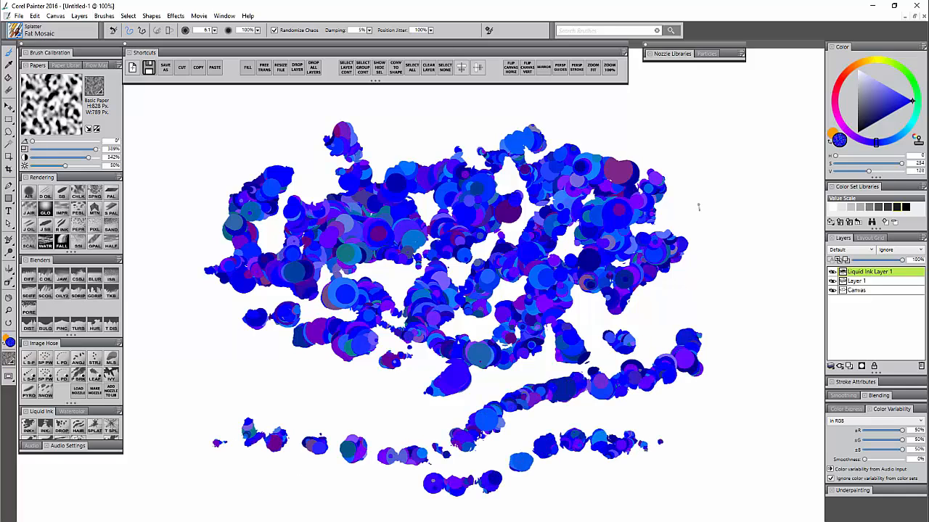
Step: Enlarge the Fat Mosaic brush to 251.9 and paint bigger clusters over the upper and side areas of the blue artwork
{"action": "left_click_drag", "start_coordinate": [699, 182], "coordinate": [718, 303], "text": "ctrl+alt"}
{"action": "mouse_move", "coordinate": [667, 105]}
{"action": "left_mouse_down"}
{"action": "mouse_move", "coordinate": [740, 192]}
{"action": "mouse_move", "coordinate": [674, 250]}
{"action": "mouse_move", "coordinate": [581, 188]}
{"action": "left_mouse_up"}
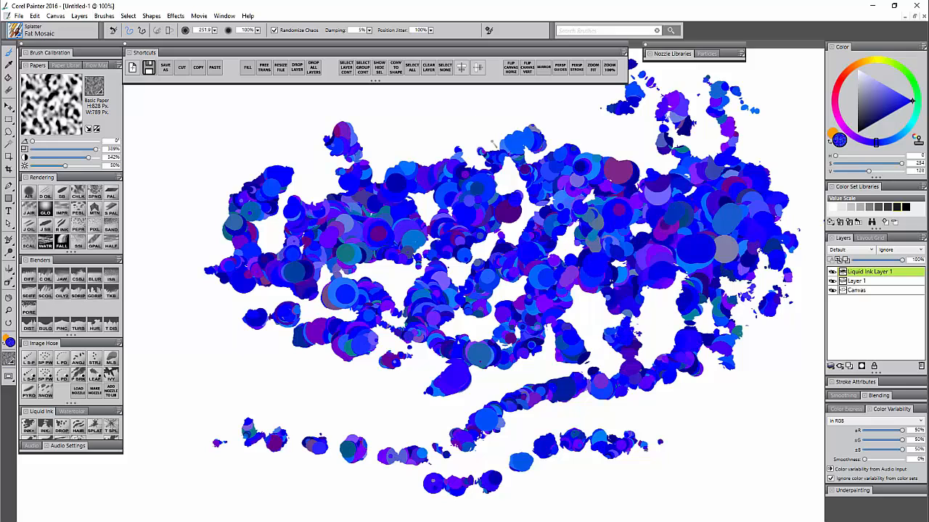
{"action": "left_click_drag", "start_coordinate": [501, 149], "coordinate": [391, 145]}
{"action": "mouse_move", "coordinate": [319, 223]}
{"action": "left_mouse_down"}
{"action": "mouse_move", "coordinate": [145, 203]}
{"action": "mouse_move", "coordinate": [380, 401]}
{"action": "left_mouse_up"}
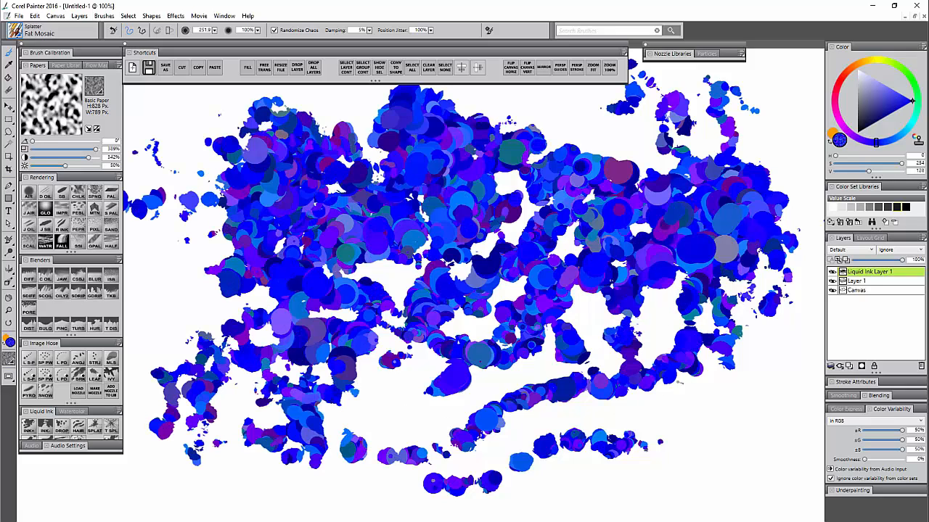
Step: Lower the R, G and B color variability to about 4%, 5% and 7%, clear the artwork and paint near-solid blue strokes
{"action": "left_click", "coordinate": [867, 430]}
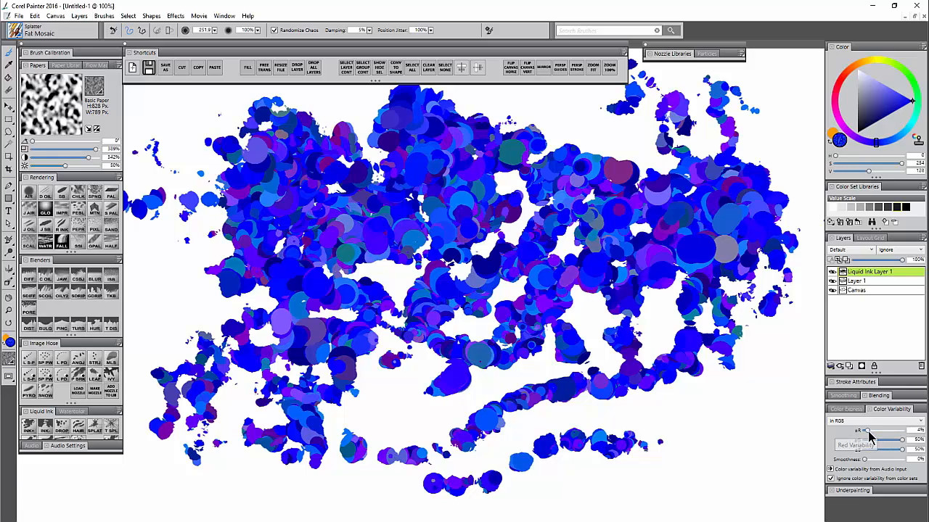
{"action": "left_click", "coordinate": [868, 440]}
{"action": "left_click", "coordinate": [869, 450]}
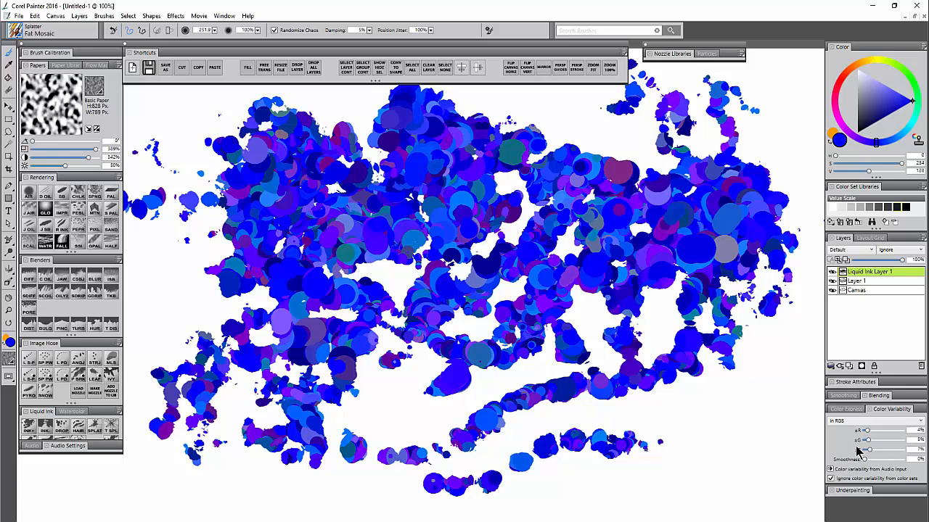
{"action": "key", "text": "ctrl+z"}
{"action": "mouse_move", "coordinate": [371, 252]}
{"action": "left_mouse_down"}
{"action": "mouse_move", "coordinate": [505, 167]}
{"action": "mouse_move", "coordinate": [497, 413]}
{"action": "mouse_move", "coordinate": [553, 308]}
{"action": "mouse_move", "coordinate": [305, 341]}
{"action": "mouse_move", "coordinate": [378, 391]}
{"action": "left_mouse_up"}
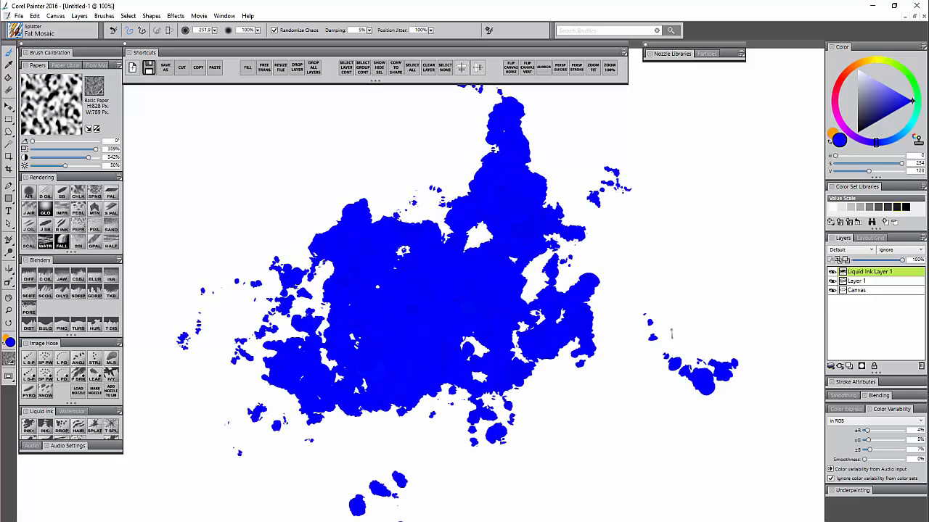
Step: Raise the R, G and B color variability one by one to about 27%, 31% and 35%, painting Fat Mosaic strokes after each change
{"action": "left_click", "coordinate": [884, 430]}
{"action": "mouse_move", "coordinate": [697, 289]}
{"action": "left_mouse_down"}
{"action": "mouse_move", "coordinate": [657, 225]}
{"action": "mouse_move", "coordinate": [686, 341]}
{"action": "mouse_move", "coordinate": [693, 185]}
{"action": "left_mouse_up"}
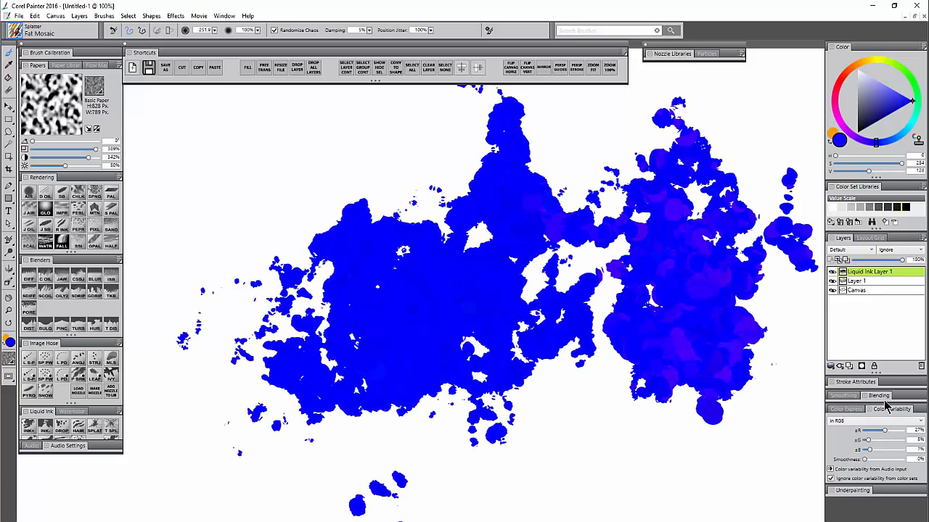
{"action": "left_click", "coordinate": [888, 440]}
{"action": "mouse_move", "coordinate": [653, 276]}
{"action": "left_mouse_down"}
{"action": "mouse_move", "coordinate": [551, 399]}
{"action": "mouse_move", "coordinate": [726, 493]}
{"action": "left_mouse_up"}
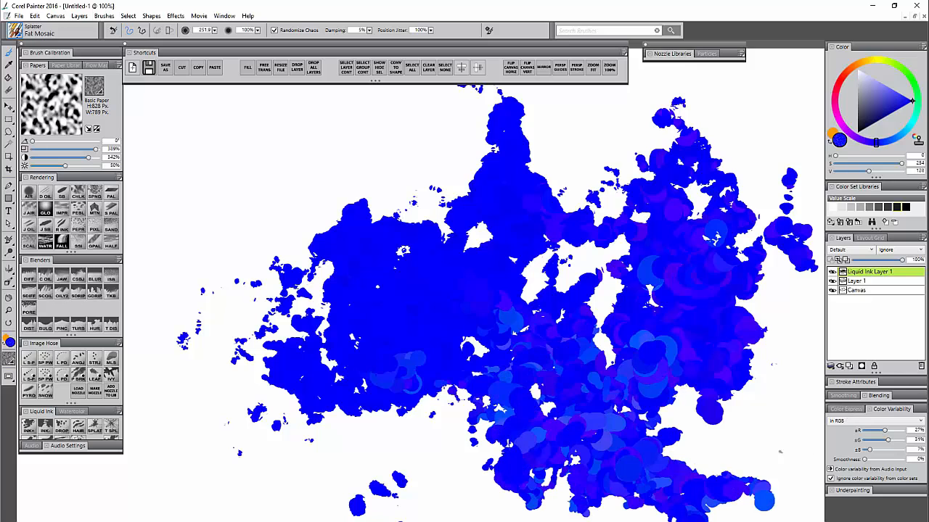
{"action": "left_click", "coordinate": [891, 449]}
{"action": "mouse_move", "coordinate": [477, 306]}
{"action": "left_mouse_down"}
{"action": "mouse_move", "coordinate": [290, 182]}
{"action": "mouse_move", "coordinate": [261, 363]}
{"action": "mouse_move", "coordinate": [298, 421]}
{"action": "left_mouse_up"}
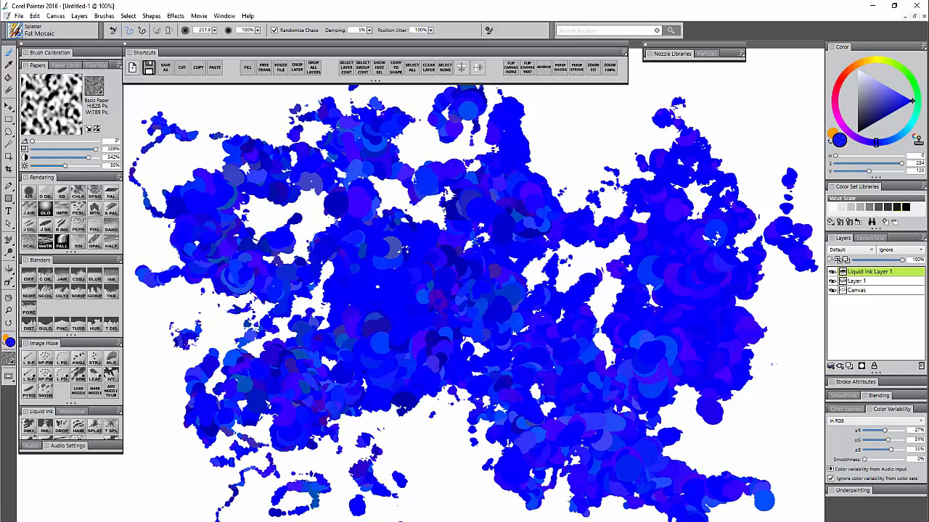
Step: Paint Fat Mosaic strokes on a cleared layer at 50% RGB variability with Smoothness raised up to 96%, and reset the brush to its defaults
{"action": "key", "text": "BackSpace"}
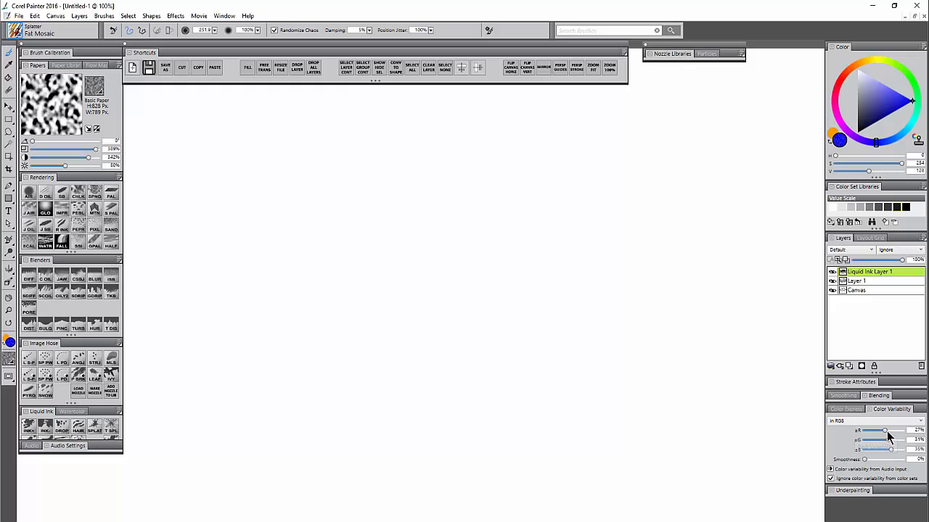
{"action": "left_click_drag", "start_coordinate": [884, 430], "coordinate": [914, 453]}
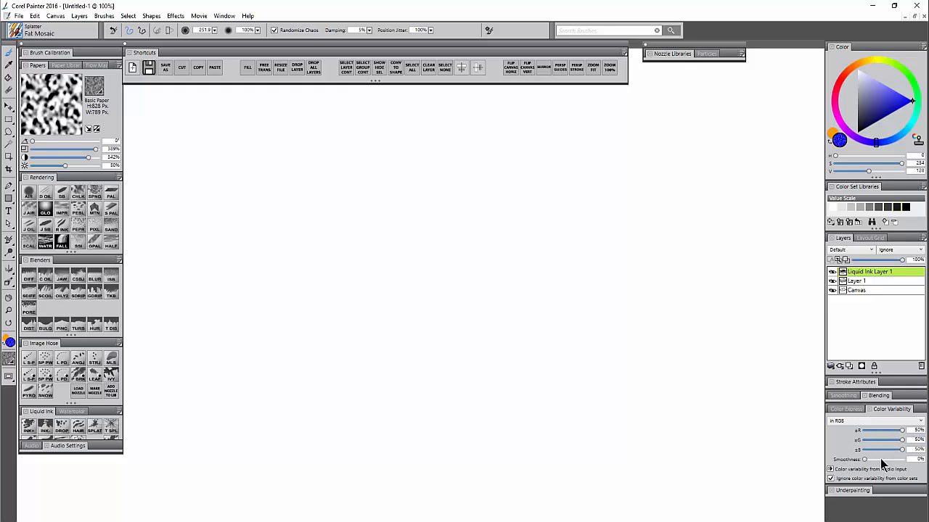
{"action": "left_click", "coordinate": [882, 460]}
{"action": "left_click_drag", "start_coordinate": [312, 185], "coordinate": [286, 417]}
{"action": "left_click_drag", "start_coordinate": [883, 460], "coordinate": [901, 460]}
{"action": "left_click_drag", "start_coordinate": [548, 210], "coordinate": [540, 464]}
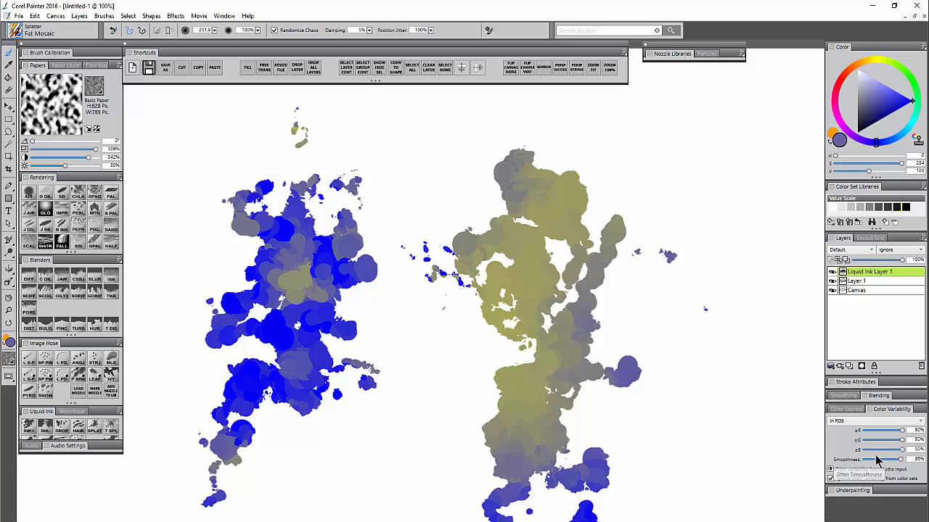
{"action": "left_click", "coordinate": [114, 30]}
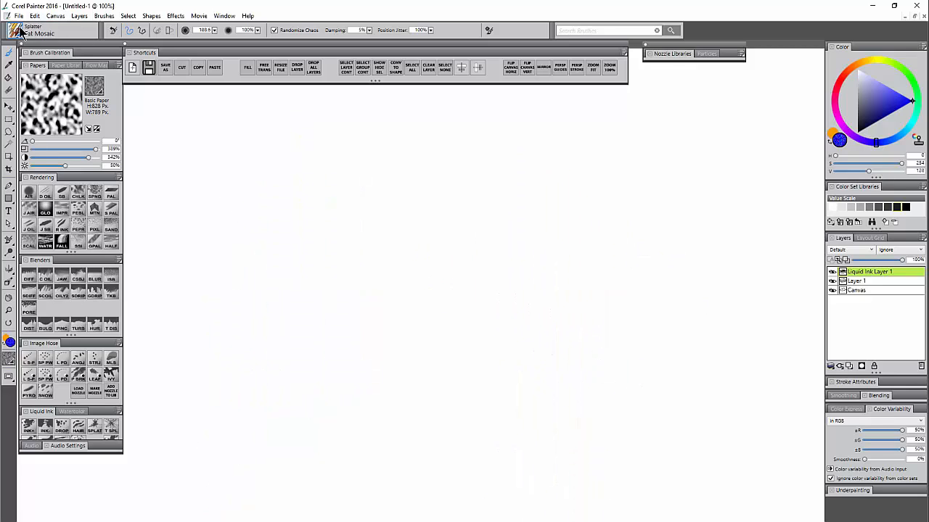
Step: Select the Fine Spray variant, reduce its size to 2 and paint four parallel curved strokes in dark purple
{"action": "left_click", "coordinate": [20, 30]}
{"action": "left_click", "coordinate": [124, 164]}
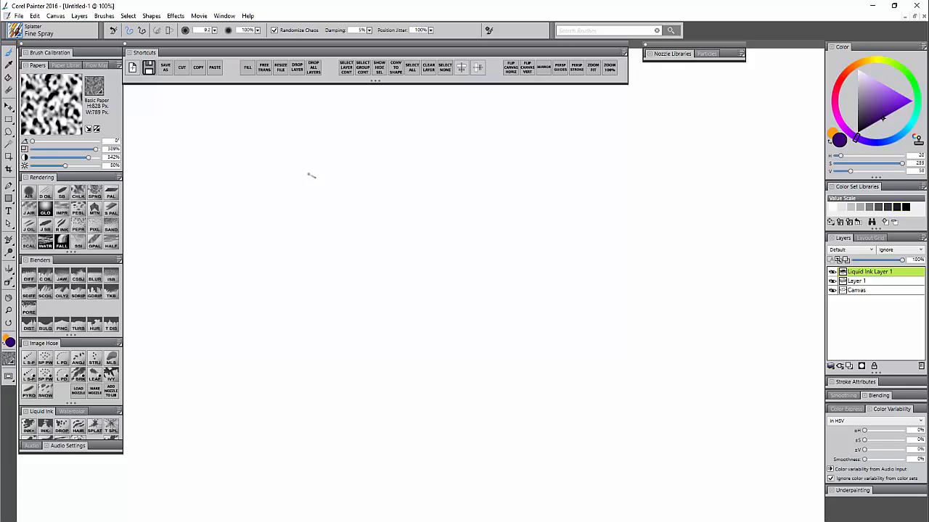
{"action": "left_click_drag", "start_coordinate": [312, 181], "coordinate": [278, 178]}
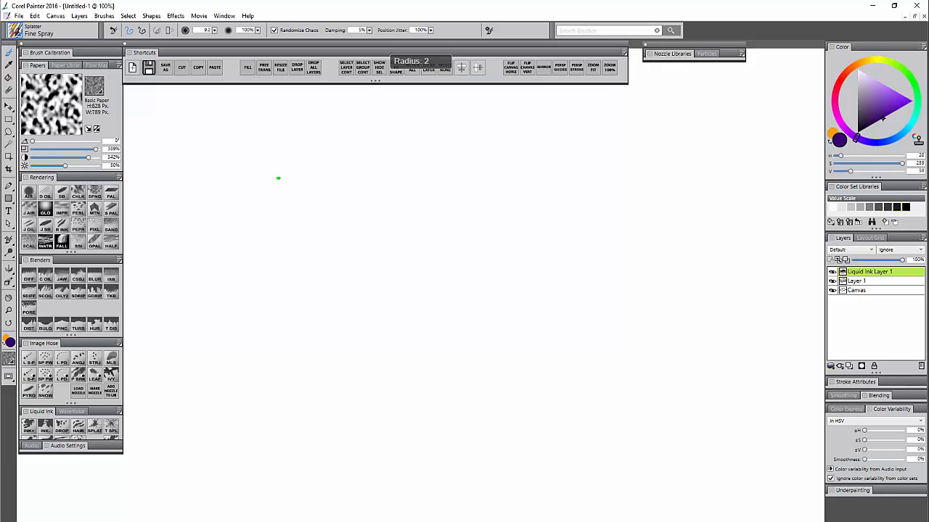
{"action": "mouse_move", "coordinate": [275, 138]}
{"action": "left_mouse_down"}
{"action": "mouse_move", "coordinate": [222, 229]}
{"action": "mouse_move", "coordinate": [215, 331]}
{"action": "mouse_move", "coordinate": [287, 449]}
{"action": "left_mouse_up"}
{"action": "mouse_move", "coordinate": [330, 131]}
{"action": "left_mouse_down"}
{"action": "mouse_move", "coordinate": [280, 279]}
{"action": "mouse_move", "coordinate": [358, 431]}
{"action": "left_mouse_up"}
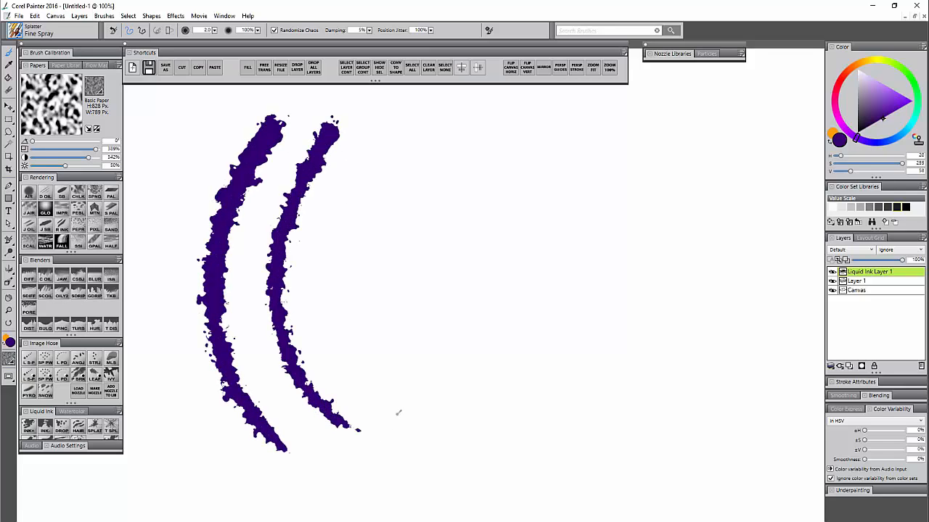
{"action": "mouse_move", "coordinate": [383, 134]}
{"action": "left_mouse_down"}
{"action": "mouse_move", "coordinate": [334, 284]}
{"action": "mouse_move", "coordinate": [426, 425]}
{"action": "left_mouse_up"}
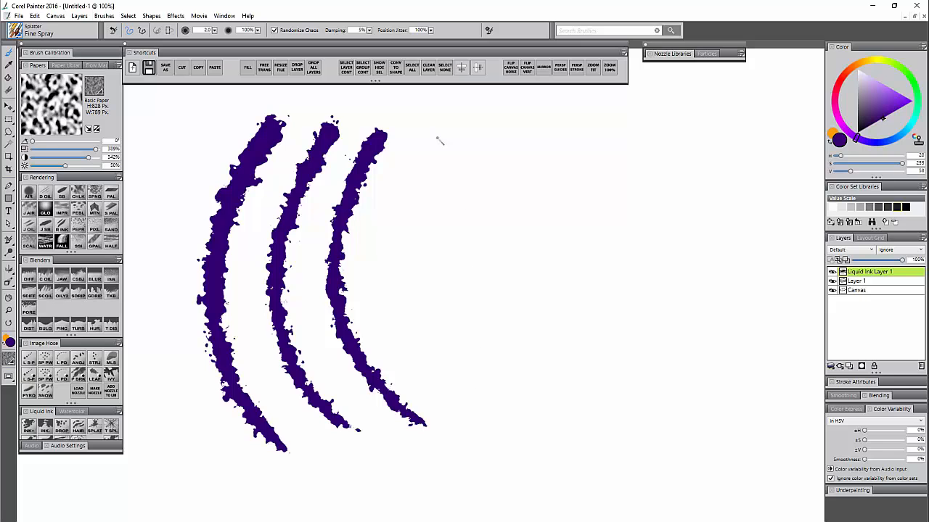
{"action": "mouse_move", "coordinate": [437, 140]}
{"action": "left_mouse_down"}
{"action": "mouse_move", "coordinate": [396, 253]}
{"action": "mouse_move", "coordinate": [490, 415]}
{"action": "left_mouse_up"}
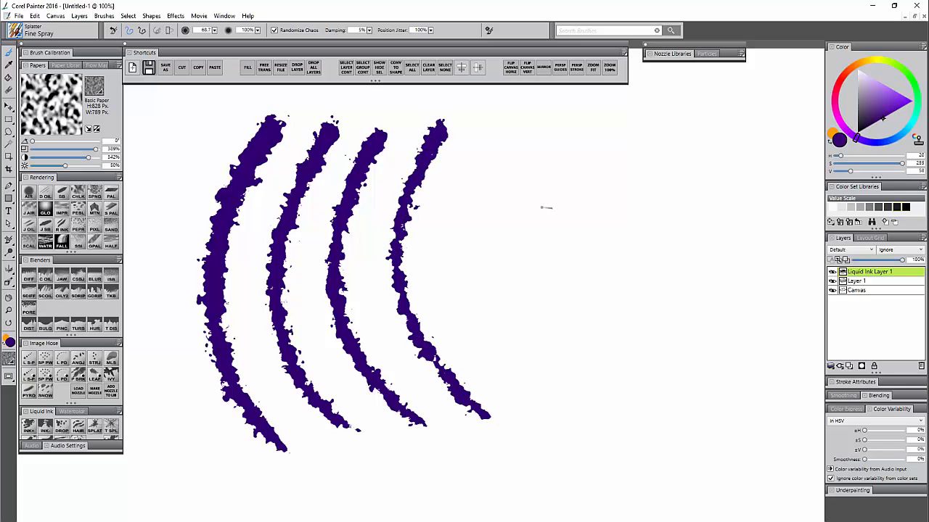
Step: Enlarge the Fine Spray brush to 68.7 and spray dark purple splatters beside the curved strokes and across the lower canvas
{"action": "left_click_drag", "start_coordinate": [514, 146], "coordinate": [566, 222]}
{"action": "mouse_move", "coordinate": [497, 233]}
{"action": "left_mouse_down"}
{"action": "mouse_move", "coordinate": [506, 255]}
{"action": "mouse_move", "coordinate": [555, 286]}
{"action": "mouse_move", "coordinate": [630, 293]}
{"action": "mouse_move", "coordinate": [688, 189]}
{"action": "left_mouse_up"}
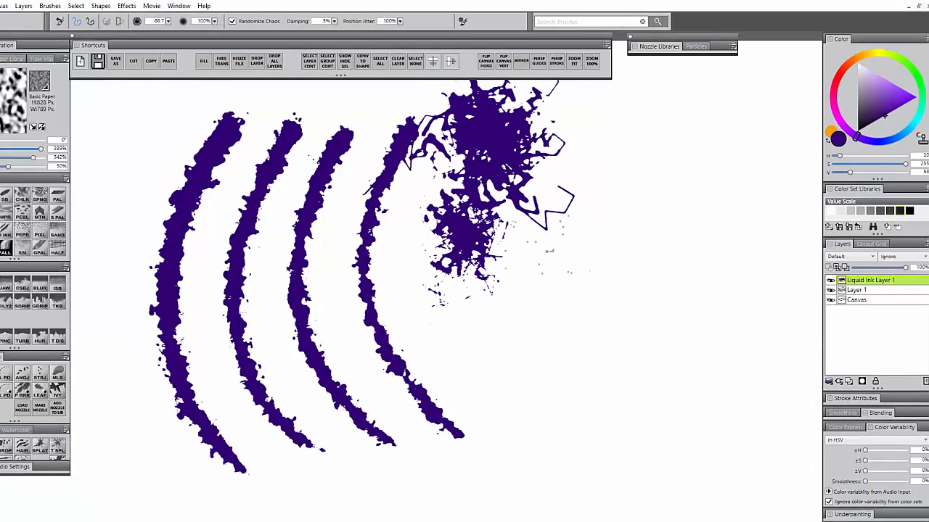
{"action": "mouse_move", "coordinate": [601, 207]}
{"action": "left_mouse_down"}
{"action": "mouse_move", "coordinate": [653, 142]}
{"action": "mouse_move", "coordinate": [685, 150]}
{"action": "mouse_move", "coordinate": [711, 235]}
{"action": "mouse_move", "coordinate": [638, 363]}
{"action": "mouse_move", "coordinate": [769, 341]}
{"action": "left_mouse_up"}
{"action": "mouse_move", "coordinate": [472, 512]}
{"action": "left_mouse_down"}
{"action": "mouse_move", "coordinate": [662, 509]}
{"action": "mouse_move", "coordinate": [719, 497]}
{"action": "left_mouse_up"}
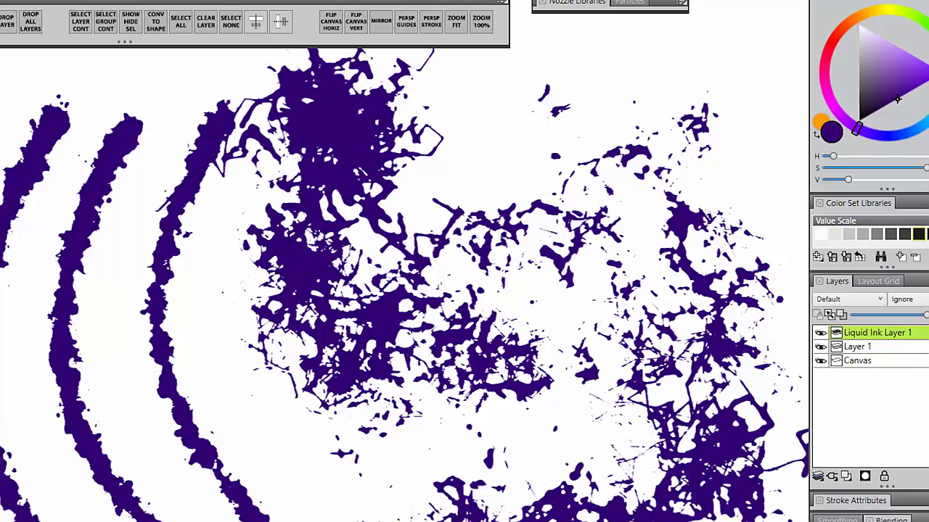
{"action": "left_click_drag", "start_coordinate": [118, 311], "coordinate": [162, 440]}
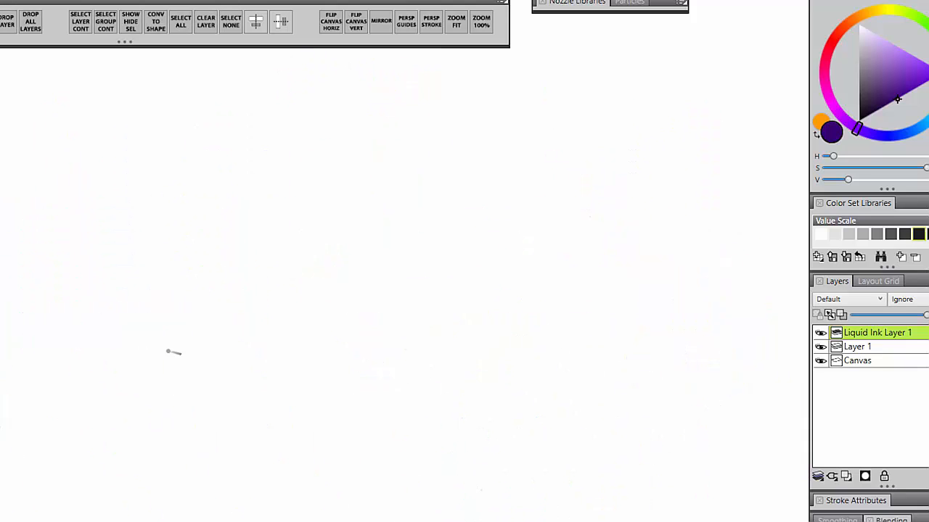
Step: Clear the layer and build up a dense dark purple blot with stray lines, adding smaller splats beside it
{"action": "mouse_move", "coordinate": [172, 353]}
{"action": "left_mouse_down"}
{"action": "mouse_move", "coordinate": [127, 335]}
{"action": "mouse_move", "coordinate": [217, 327]}
{"action": "left_mouse_up"}
{"action": "left_click_drag", "start_coordinate": [143, 356], "coordinate": [510, 408]}
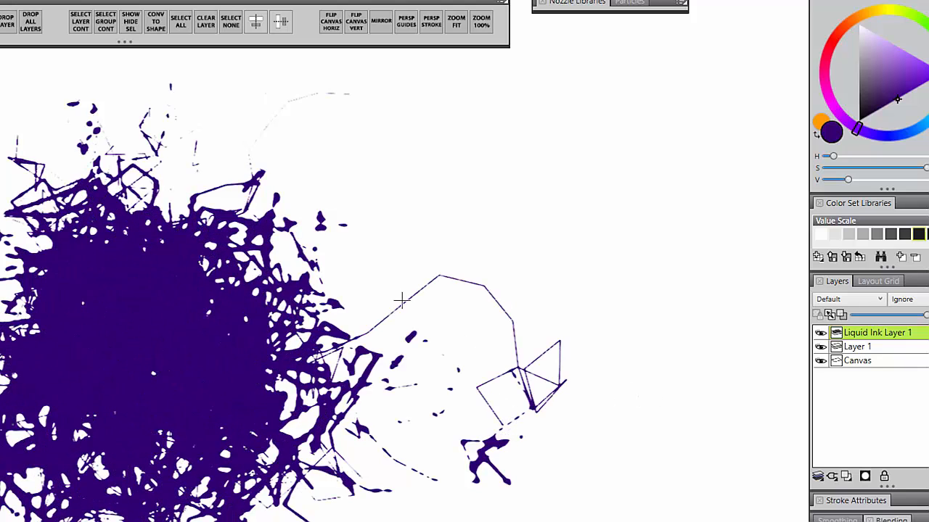
{"action": "left_click_drag", "start_coordinate": [334, 341], "coordinate": [396, 306]}
{"action": "mouse_move", "coordinate": [431, 271]}
{"action": "left_mouse_down"}
{"action": "mouse_move", "coordinate": [472, 261]}
{"action": "mouse_move", "coordinate": [490, 240]}
{"action": "mouse_move", "coordinate": [497, 199]}
{"action": "mouse_move", "coordinate": [377, 235]}
{"action": "left_mouse_up"}
{"action": "left_click_drag", "start_coordinate": [392, 181], "coordinate": [399, 156]}
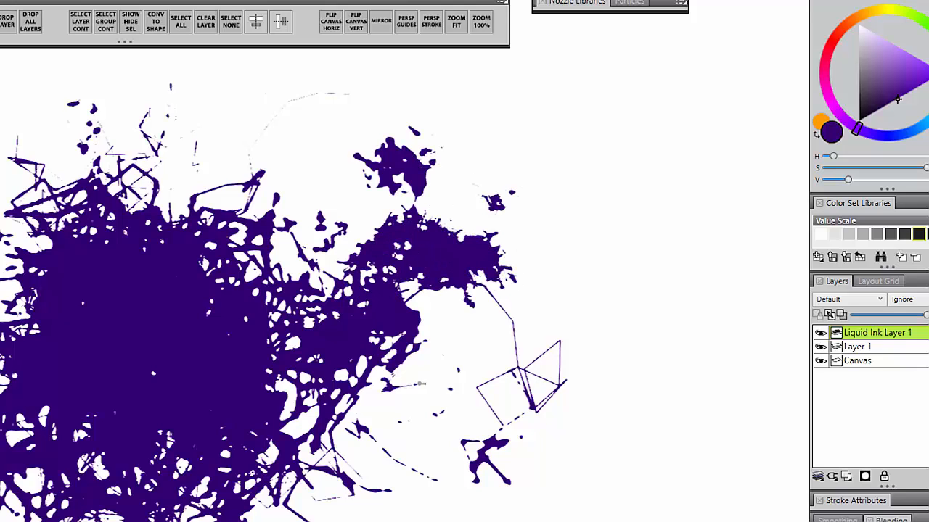
Step: Extend the purple blot with more splats around its lower and upper edges and over the open canvas next to it
{"action": "left_click_drag", "start_coordinate": [402, 381], "coordinate": [453, 435]}
{"action": "left_click_drag", "start_coordinate": [355, 486], "coordinate": [331, 504]}
{"action": "mouse_move", "coordinate": [177, 199]}
{"action": "left_mouse_down"}
{"action": "mouse_move", "coordinate": [156, 164]}
{"action": "mouse_move", "coordinate": [21, 134]}
{"action": "mouse_move", "coordinate": [6, 384]}
{"action": "left_mouse_up"}
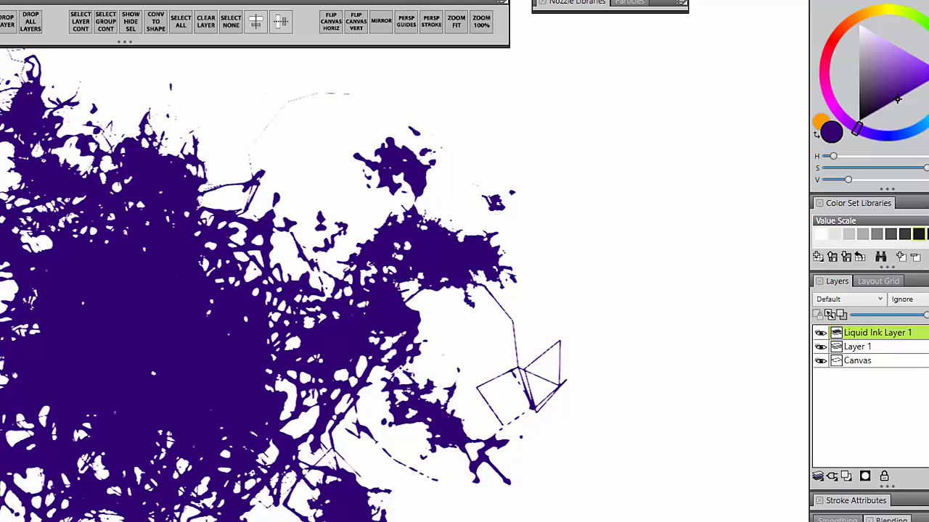
{"action": "mouse_move", "coordinate": [396, 442]}
{"action": "left_mouse_down"}
{"action": "mouse_move", "coordinate": [551, 374]}
{"action": "mouse_move", "coordinate": [327, 94]}
{"action": "left_mouse_up"}
{"action": "left_click_drag", "start_coordinate": [443, 84], "coordinate": [645, 119]}
{"action": "left_click_drag", "start_coordinate": [508, 142], "coordinate": [615, 217]}
{"action": "left_click_drag", "start_coordinate": [599, 287], "coordinate": [674, 326]}
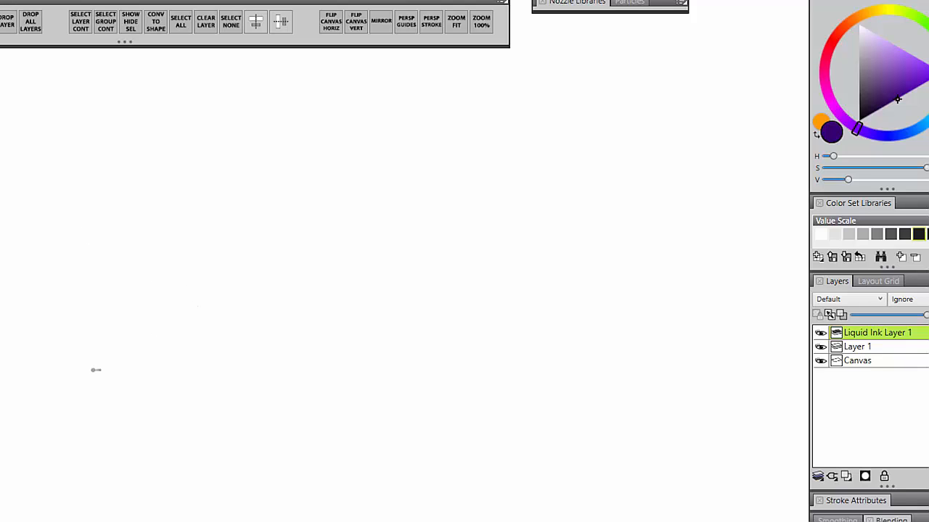
Step: Scatter sparse purple droplets over the cleared canvas, pick another color and paint more spatter
{"action": "mouse_move", "coordinate": [96, 370]}
{"action": "left_mouse_down"}
{"action": "mouse_move", "coordinate": [186, 326]}
{"action": "mouse_move", "coordinate": [508, 338]}
{"action": "mouse_move", "coordinate": [475, 418]}
{"action": "mouse_move", "coordinate": [269, 501]}
{"action": "mouse_move", "coordinate": [76, 508]}
{"action": "left_mouse_up"}
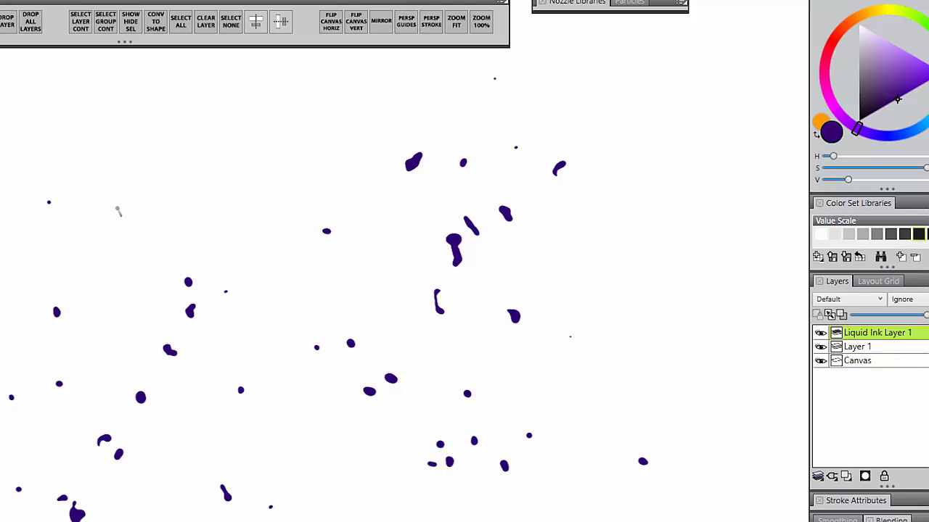
{"action": "left_click_drag", "start_coordinate": [118, 210], "coordinate": [247, 340]}
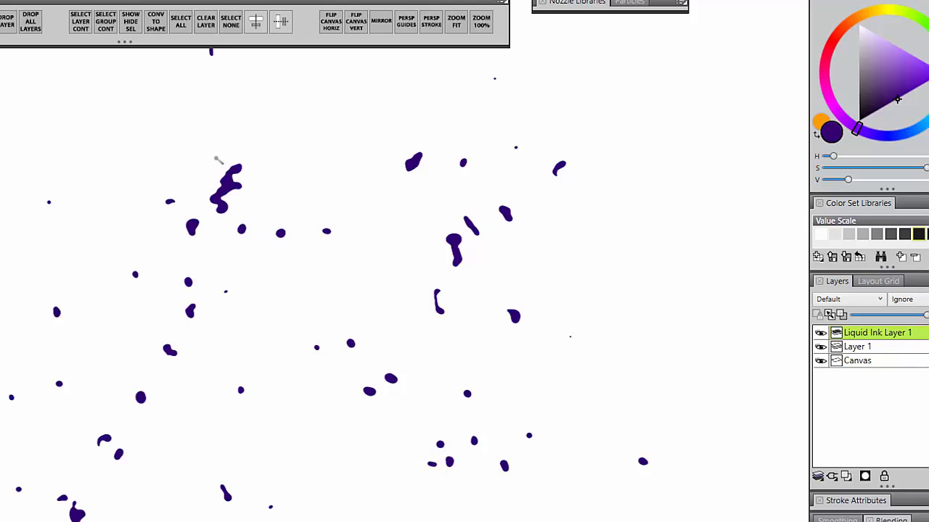
{"action": "left_click_drag", "start_coordinate": [161, 174], "coordinate": [169, 175]}
{"action": "mouse_move", "coordinate": [111, 271]}
{"action": "left_mouse_down"}
{"action": "mouse_move", "coordinate": [334, 158]}
{"action": "mouse_move", "coordinate": [341, 117]}
{"action": "mouse_move", "coordinate": [623, 112]}
{"action": "mouse_move", "coordinate": [644, 266]}
{"action": "left_mouse_up"}
{"action": "mouse_move", "coordinate": [230, 257]}
{"action": "left_mouse_down"}
{"action": "mouse_move", "coordinate": [342, 521]}
{"action": "mouse_move", "coordinate": [373, 521]}
{"action": "left_mouse_up"}
{"action": "left_click", "coordinate": [927, 115]}
{"action": "mouse_move", "coordinate": [164, 134]}
{"action": "left_mouse_down"}
{"action": "mouse_move", "coordinate": [108, 297]}
{"action": "mouse_move", "coordinate": [134, 428]}
{"action": "left_mouse_up"}
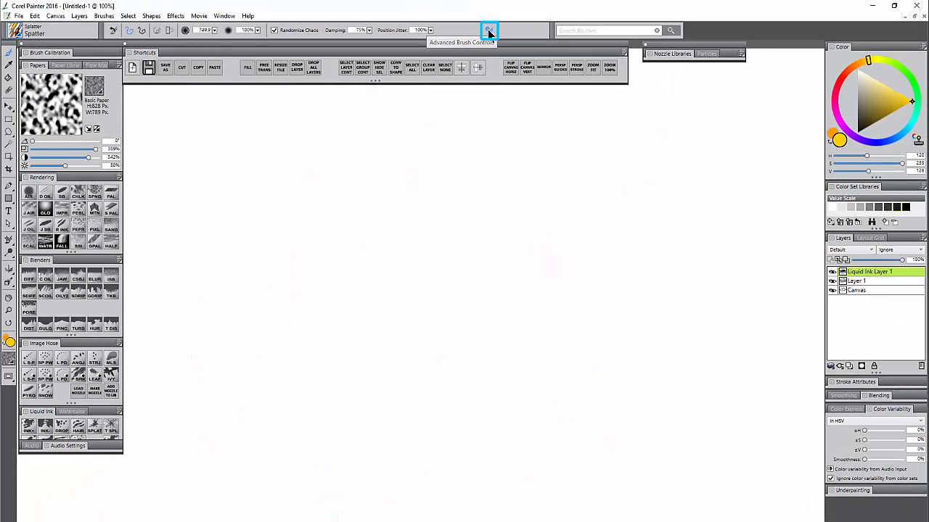
Step: Show the Advanced Brush Controls for the Spatter brush, move them over the canvas edge and choose black as the color
{"action": "left_click", "coordinate": [489, 31]}
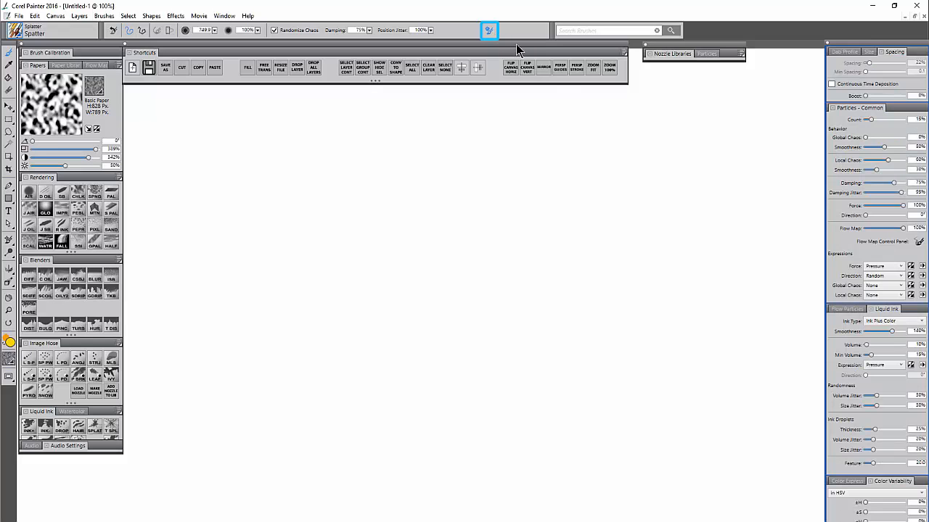
{"action": "mouse_move", "coordinate": [891, 52]}
{"action": "left_mouse_down"}
{"action": "mouse_move", "coordinate": [804, 56]}
{"action": "mouse_move", "coordinate": [769, 77]}
{"action": "left_mouse_up"}
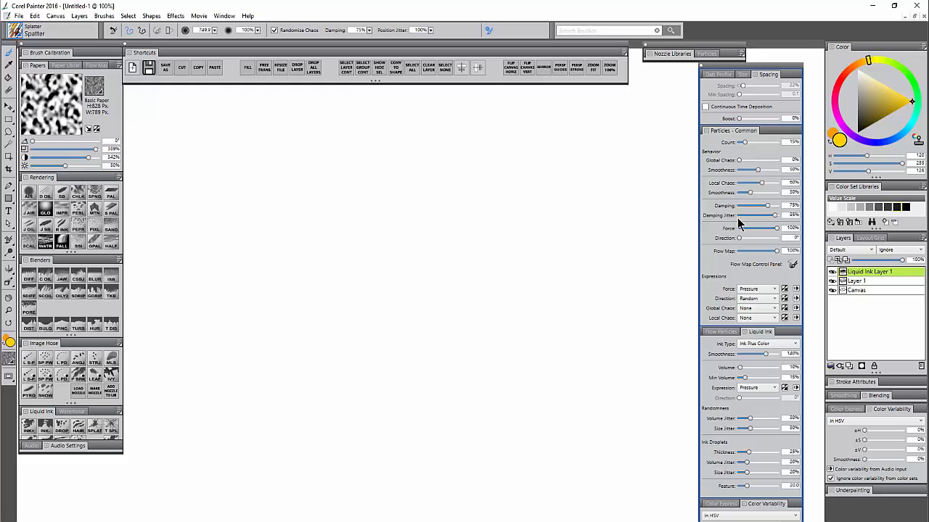
{"action": "left_click", "coordinate": [857, 132]}
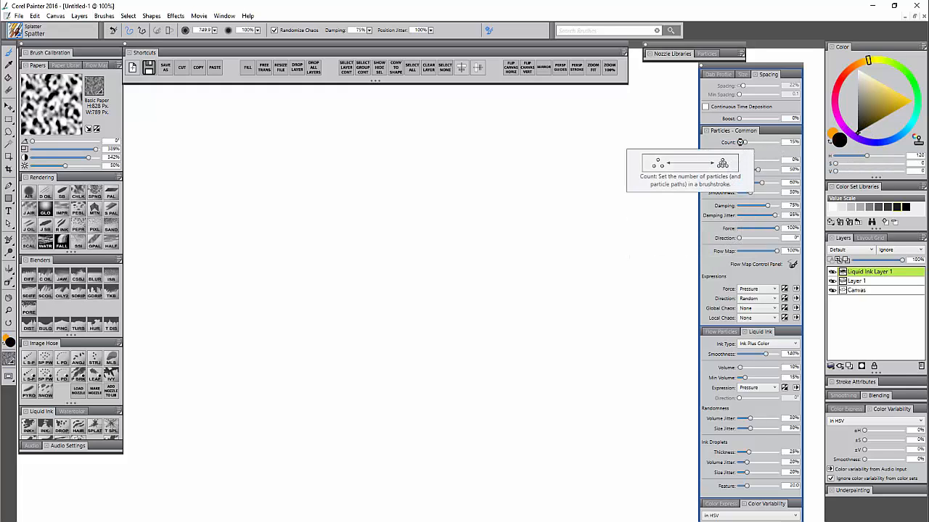
Step: Compare black Spatter strokes with the particle Count at 3% and at 72%, and undo the test strokes
{"action": "left_click_drag", "start_coordinate": [740, 142], "coordinate": [738, 143]}
{"action": "mouse_move", "coordinate": [379, 268]}
{"action": "left_mouse_down"}
{"action": "mouse_move", "coordinate": [410, 217]}
{"action": "mouse_move", "coordinate": [417, 244]}
{"action": "mouse_move", "coordinate": [398, 269]}
{"action": "left_mouse_up"}
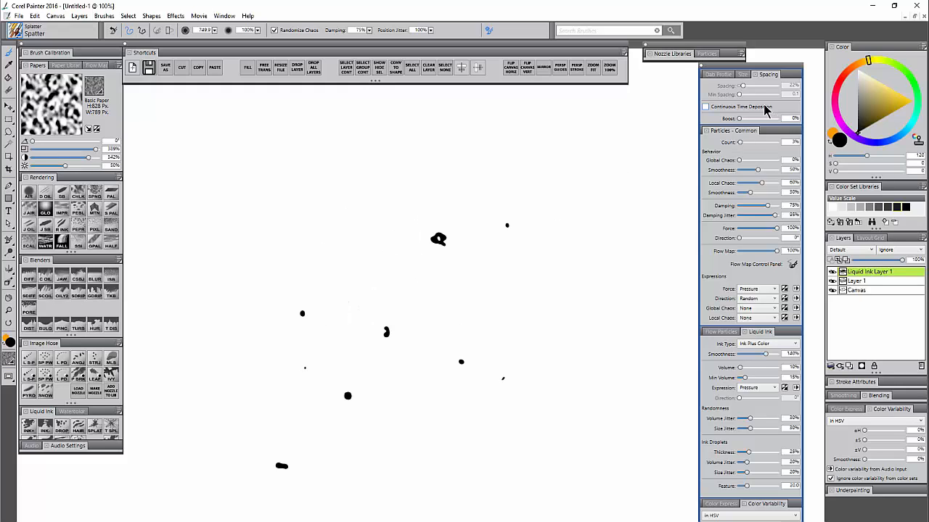
{"action": "left_click", "coordinate": [766, 143]}
{"action": "mouse_move", "coordinate": [575, 203]}
{"action": "left_mouse_down"}
{"action": "mouse_move", "coordinate": [556, 215]}
{"action": "mouse_move", "coordinate": [552, 268]}
{"action": "mouse_move", "coordinate": [461, 304]}
{"action": "mouse_move", "coordinate": [371, 265]}
{"action": "mouse_move", "coordinate": [358, 245]}
{"action": "left_mouse_up"}
{"action": "key", "text": "ctrl+z"}
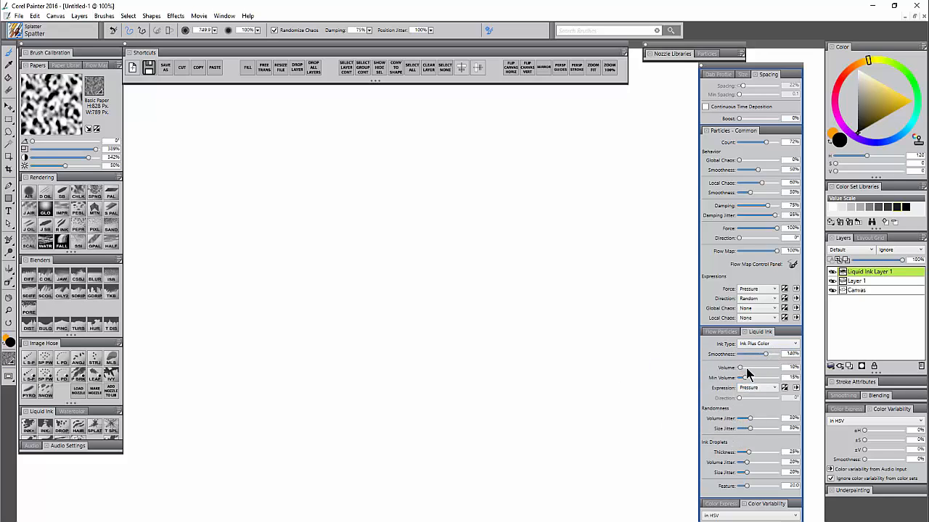
Step: Set the Spatter brush's Liquid Ink Volume and Min Volume to 1% and the droplet Thickness to 68%
{"action": "left_click", "coordinate": [796, 369]}
{"action": "type", "text": "1"}
{"action": "left_click_drag", "start_coordinate": [787, 378], "coordinate": [802, 379]}
{"action": "type", "text": "1"}
{"action": "key", "text": "Return"}
{"action": "left_click_drag", "start_coordinate": [796, 453], "coordinate": [800, 452]}
{"action": "type", "text": "1"}
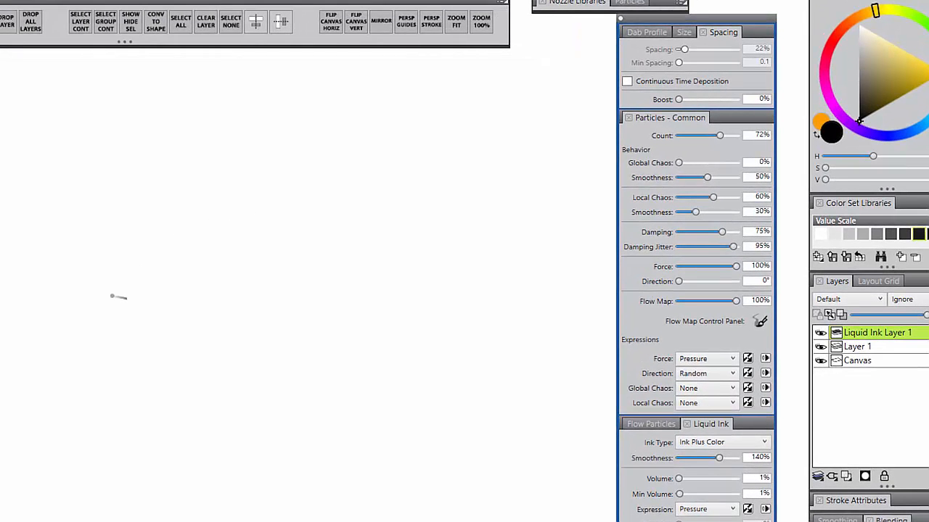
Step: Compare black Spatter strokes painted at 1% Volume with strokes painted across the canvas at a much higher Volume
{"action": "mouse_move", "coordinate": [122, 354]}
{"action": "left_mouse_down"}
{"action": "mouse_move", "coordinate": [203, 341]}
{"action": "mouse_move", "coordinate": [230, 255]}
{"action": "mouse_move", "coordinate": [290, 238]}
{"action": "mouse_move", "coordinate": [367, 276]}
{"action": "mouse_move", "coordinate": [379, 299]}
{"action": "mouse_move", "coordinate": [246, 325]}
{"action": "mouse_move", "coordinate": [45, 215]}
{"action": "left_mouse_up"}
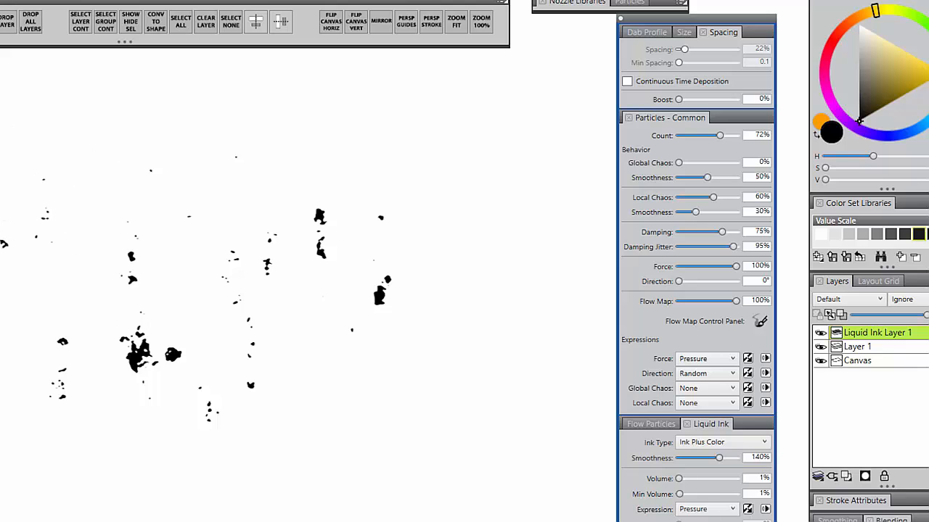
{"action": "mouse_move", "coordinate": [98, 468]}
{"action": "left_mouse_down"}
{"action": "mouse_move", "coordinate": [210, 464]}
{"action": "mouse_move", "coordinate": [374, 413]}
{"action": "mouse_move", "coordinate": [460, 330]}
{"action": "mouse_move", "coordinate": [478, 212]}
{"action": "mouse_move", "coordinate": [502, 174]}
{"action": "left_mouse_up"}
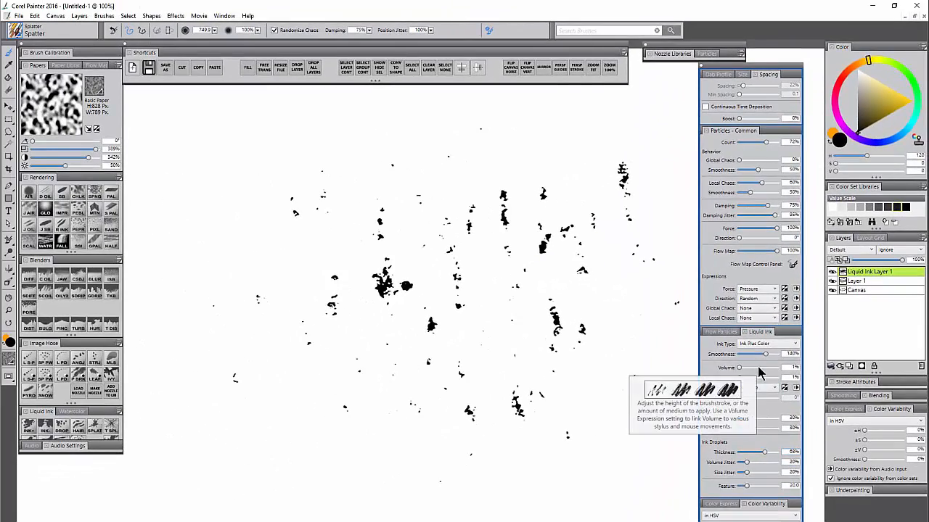
{"action": "left_click", "coordinate": [759, 368]}
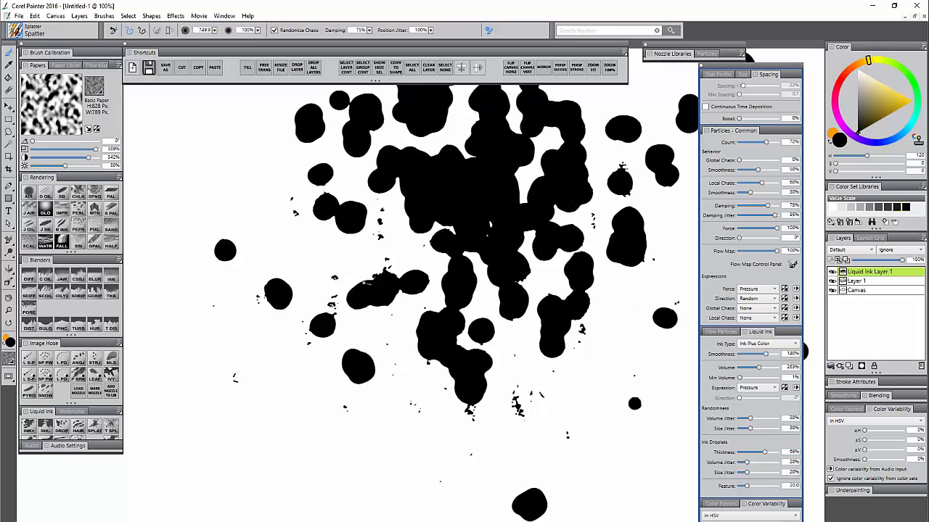
{"action": "left_click_drag", "start_coordinate": [294, 366], "coordinate": [311, 328]}
{"action": "left_click", "coordinate": [257, 273]}
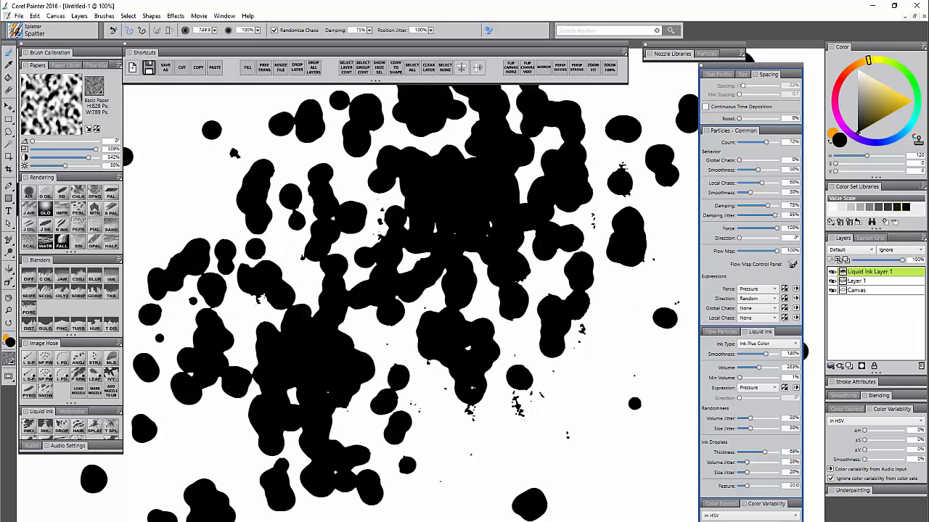
{"action": "left_click", "coordinate": [546, 398]}
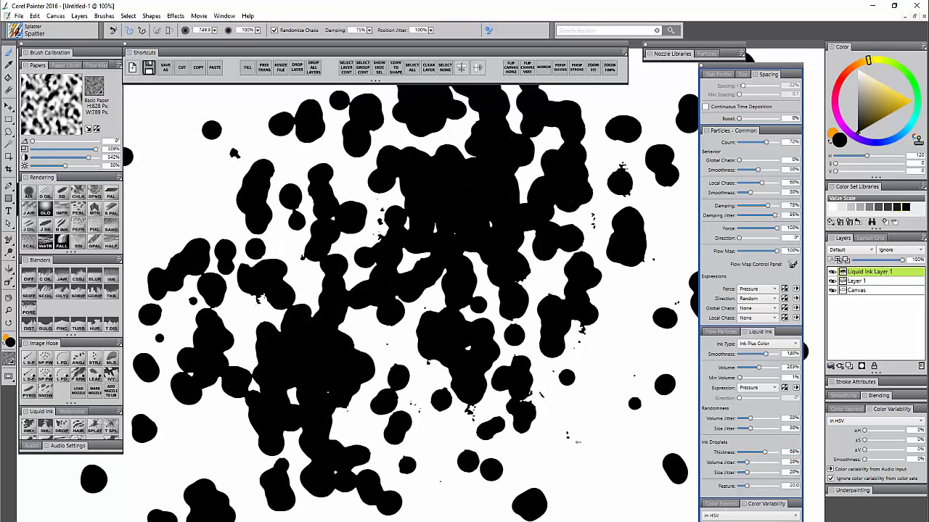
Step: Reset the Spatter brush to its default settings and scatter sparse black droplets over the cleared canvas at size 378.2
{"action": "left_click", "coordinate": [113, 30]}
{"action": "left_click_drag", "start_coordinate": [870, 104], "coordinate": [831, 38]}
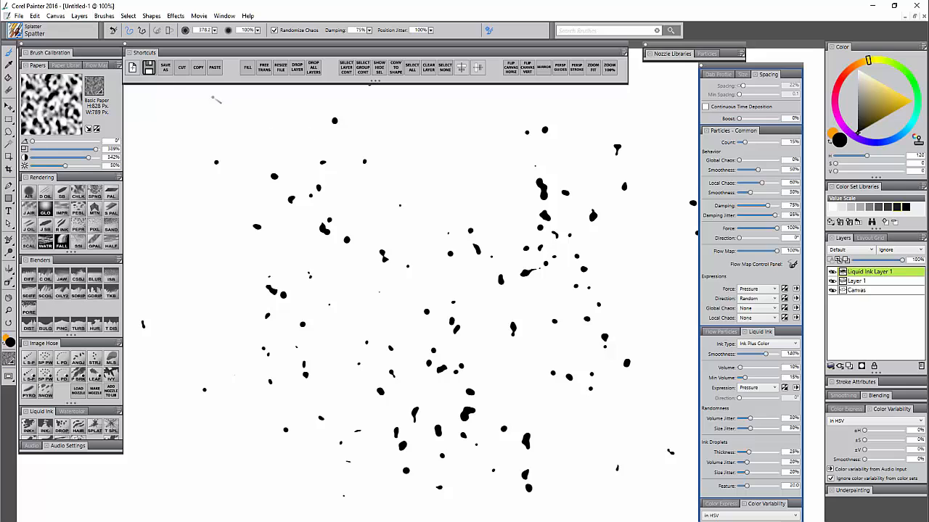
Step: Switch to the Drip variant and pull thin vertical drips down from several black droplets, reducing the brush size to 2.0
{"action": "left_click", "coordinate": [16, 35]}
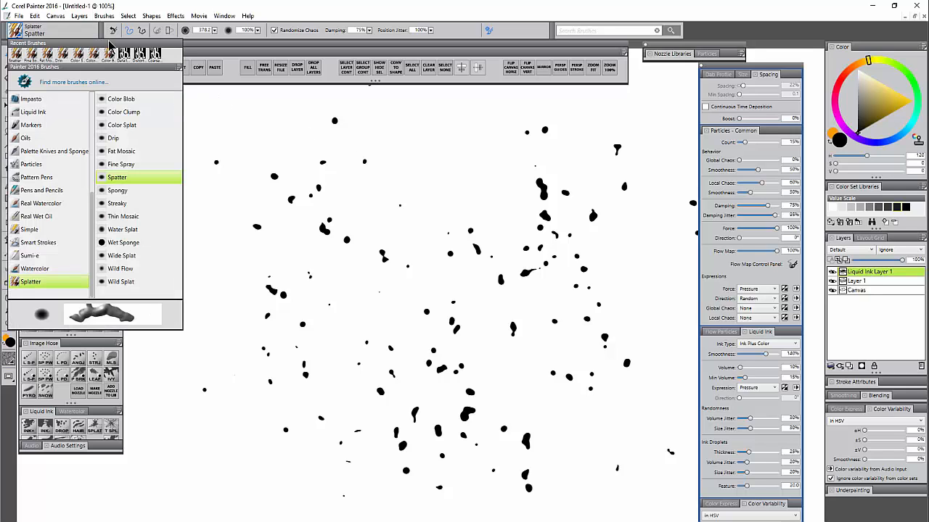
{"action": "left_click", "coordinate": [116, 138]}
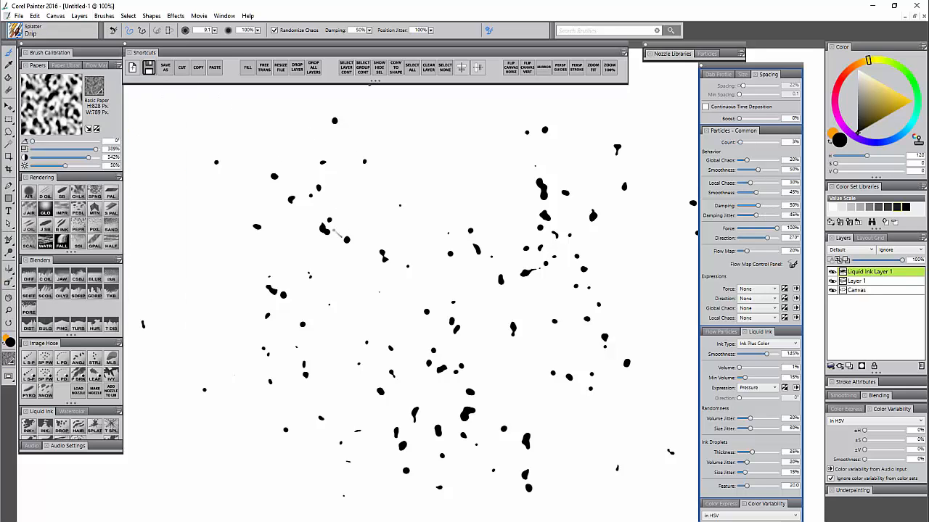
{"action": "left_click_drag", "start_coordinate": [325, 230], "coordinate": [324, 308]}
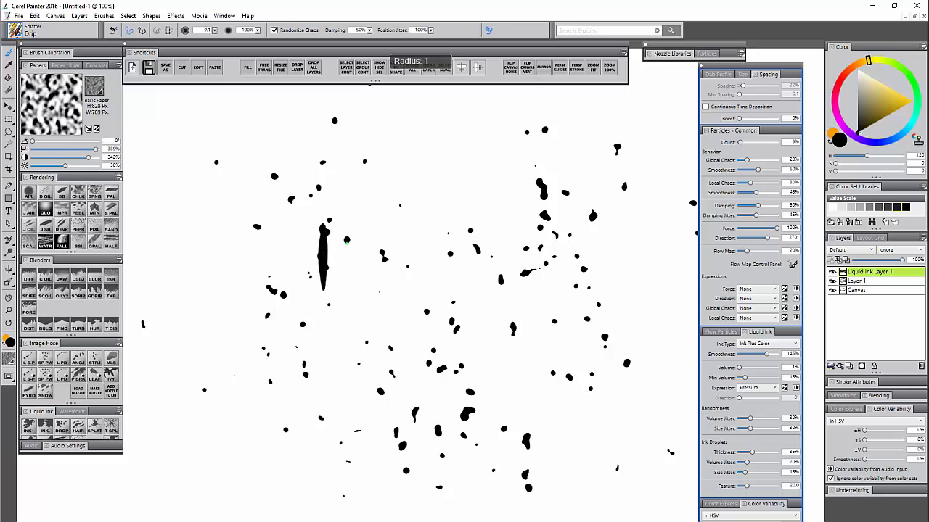
{"action": "left_click_drag", "start_coordinate": [347, 239], "coordinate": [349, 288]}
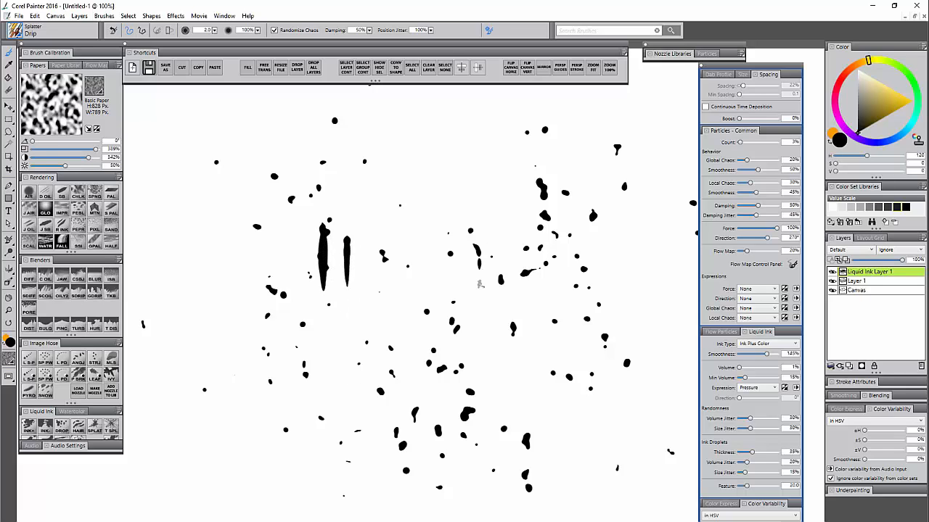
{"action": "left_click_drag", "start_coordinate": [468, 412], "coordinate": [468, 481]}
{"action": "left_click_drag", "start_coordinate": [525, 476], "coordinate": [528, 515]}
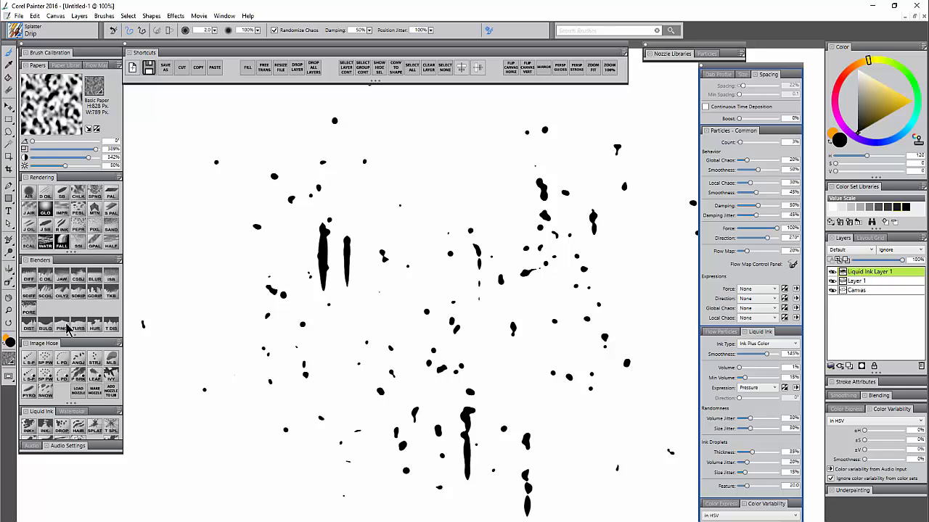
Step: Choose the Coarse Oily Blender 2 brush and convert Liquid Ink Layer 1 to a default layer
{"action": "left_click", "coordinate": [51, 280]}
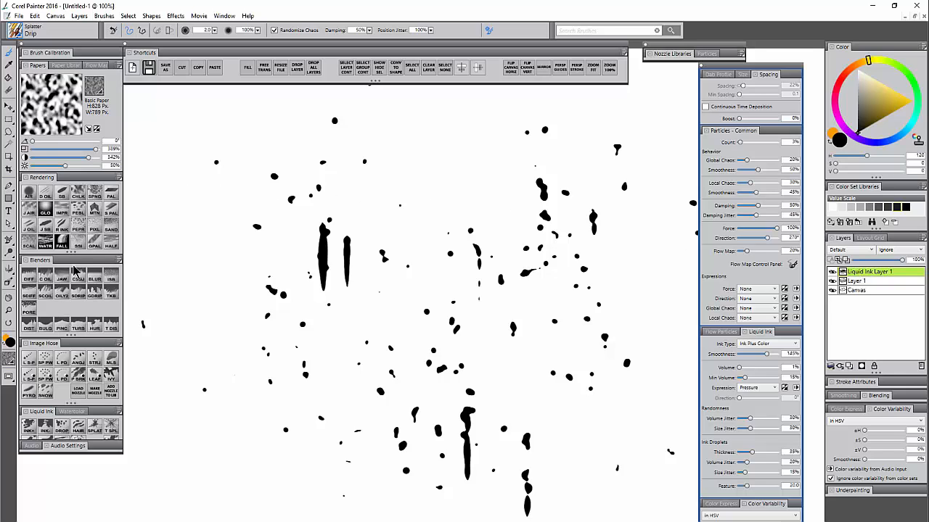
{"action": "left_click", "coordinate": [328, 247]}
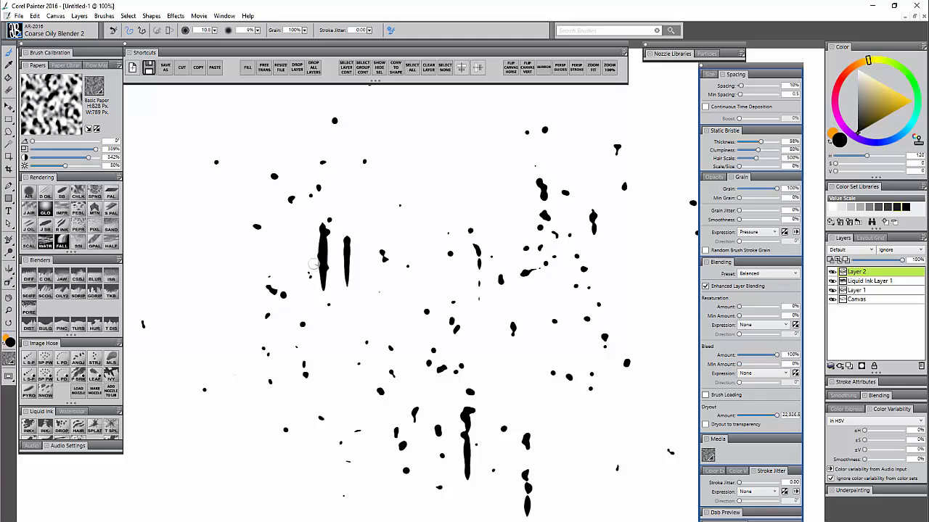
{"action": "left_click", "coordinate": [862, 283]}
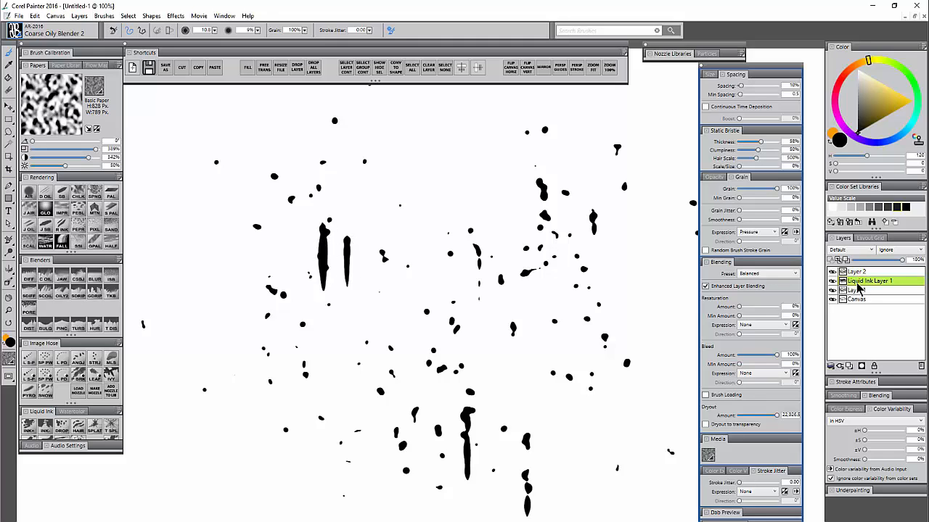
{"action": "right_click", "coordinate": [858, 287]}
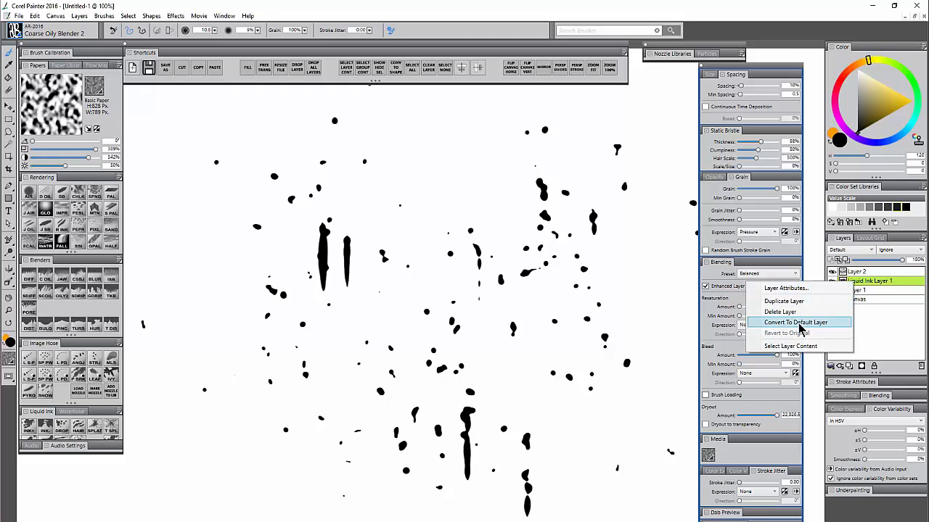
{"action": "left_click", "coordinate": [800, 324]}
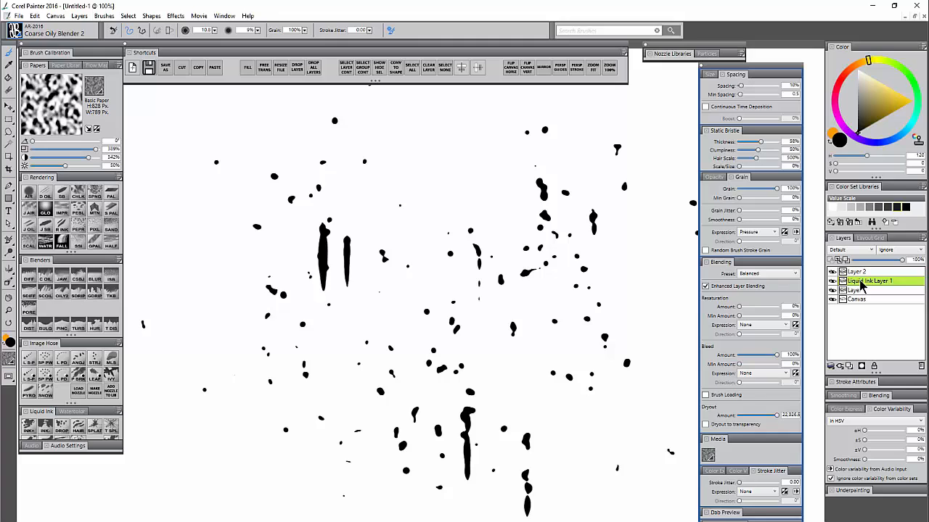
Step: Smear the black drips and droplets in the middle of the canvas with diagonal blender strokes on the converted layer
{"action": "mouse_move", "coordinate": [333, 223]}
{"action": "left_mouse_down"}
{"action": "mouse_move", "coordinate": [310, 267]}
{"action": "mouse_move", "coordinate": [321, 284]}
{"action": "mouse_move", "coordinate": [405, 235]}
{"action": "mouse_move", "coordinate": [494, 217]}
{"action": "left_mouse_up"}
{"action": "left_click_drag", "start_coordinate": [447, 272], "coordinate": [479, 248]}
{"action": "left_click_drag", "start_coordinate": [451, 303], "coordinate": [476, 291]}
{"action": "left_click_drag", "start_coordinate": [424, 363], "coordinate": [464, 322]}
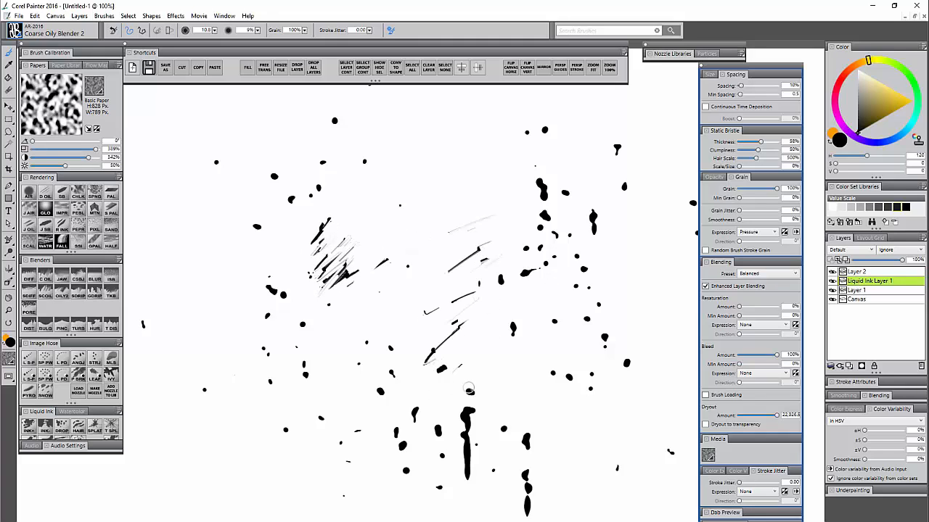
{"action": "left_click_drag", "start_coordinate": [457, 399], "coordinate": [470, 388]}
{"action": "right_click", "coordinate": [862, 287]}
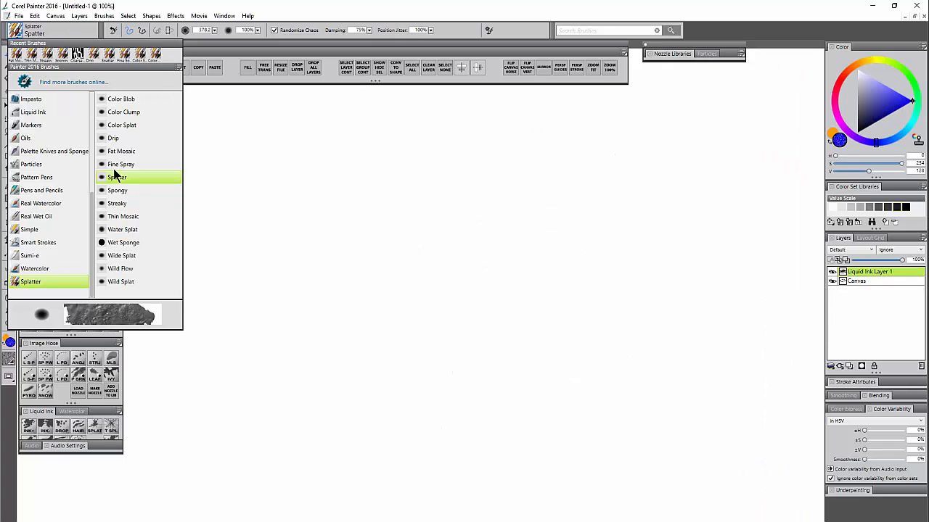
Step: Choose the Spongy variant and a dark brownish red, and paint speckled strokes over the blank canvas, increasing the brush size to 222.7
{"action": "left_click", "coordinate": [121, 191]}
{"action": "left_click", "coordinate": [868, 114]}
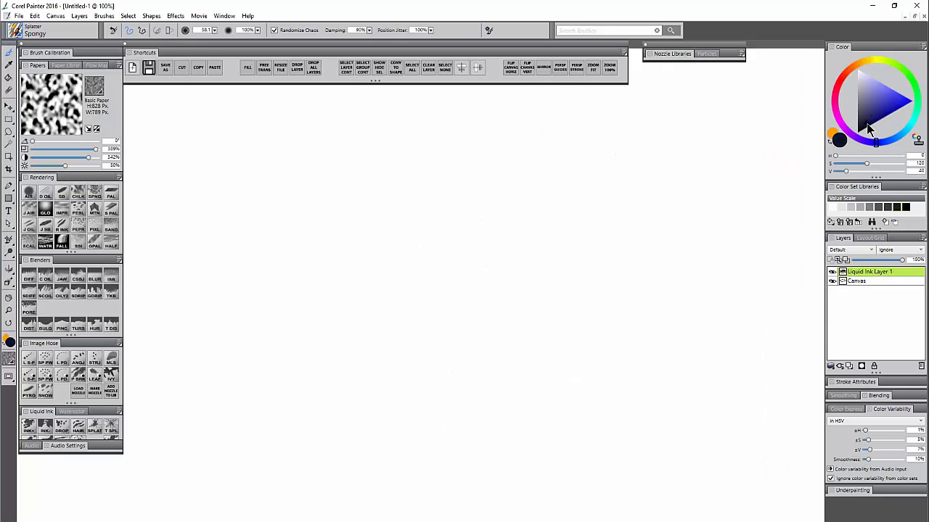
{"action": "left_click", "coordinate": [841, 77]}
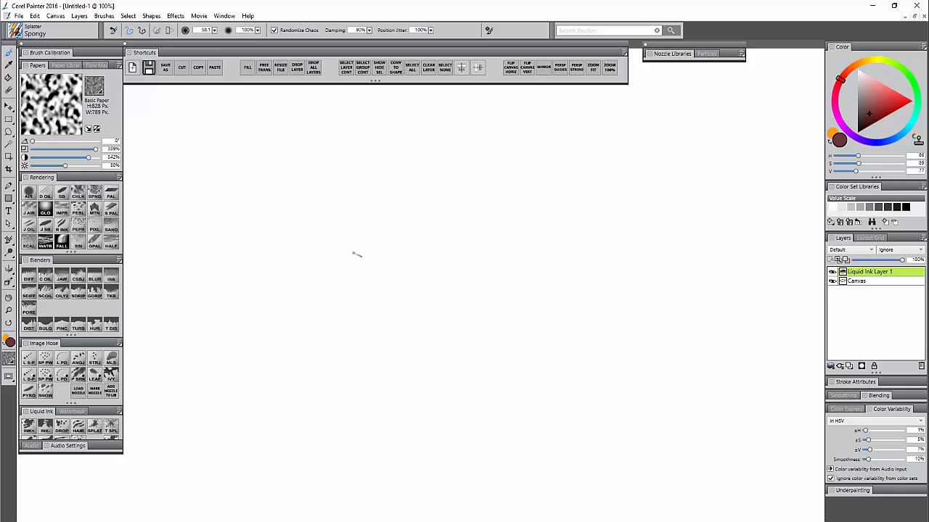
{"action": "mouse_move", "coordinate": [356, 254]}
{"action": "left_mouse_down"}
{"action": "mouse_move", "coordinate": [353, 294]}
{"action": "mouse_move", "coordinate": [384, 263]}
{"action": "mouse_move", "coordinate": [395, 298]}
{"action": "mouse_move", "coordinate": [447, 241]}
{"action": "mouse_move", "coordinate": [435, 283]}
{"action": "mouse_move", "coordinate": [472, 305]}
{"action": "mouse_move", "coordinate": [500, 254]}
{"action": "mouse_move", "coordinate": [519, 288]}
{"action": "mouse_move", "coordinate": [555, 257]}
{"action": "mouse_move", "coordinate": [446, 330]}
{"action": "mouse_move", "coordinate": [337, 302]}
{"action": "mouse_move", "coordinate": [316, 259]}
{"action": "mouse_move", "coordinate": [358, 274]}
{"action": "left_mouse_up"}
{"action": "mouse_move", "coordinate": [415, 182]}
{"action": "left_mouse_down"}
{"action": "mouse_move", "coordinate": [460, 167]}
{"action": "mouse_move", "coordinate": [480, 177]}
{"action": "mouse_move", "coordinate": [472, 190]}
{"action": "mouse_move", "coordinate": [500, 168]}
{"action": "mouse_move", "coordinate": [520, 173]}
{"action": "mouse_move", "coordinate": [511, 193]}
{"action": "mouse_move", "coordinate": [582, 165]}
{"action": "mouse_move", "coordinate": [575, 205]}
{"action": "mouse_move", "coordinate": [629, 196]}
{"action": "mouse_move", "coordinate": [589, 232]}
{"action": "mouse_move", "coordinate": [622, 236]}
{"action": "mouse_move", "coordinate": [666, 216]}
{"action": "mouse_move", "coordinate": [687, 287]}
{"action": "mouse_move", "coordinate": [703, 256]}
{"action": "mouse_move", "coordinate": [701, 266]}
{"action": "mouse_move", "coordinate": [635, 297]}
{"action": "mouse_move", "coordinate": [557, 361]}
{"action": "mouse_move", "coordinate": [602, 364]}
{"action": "left_mouse_up"}
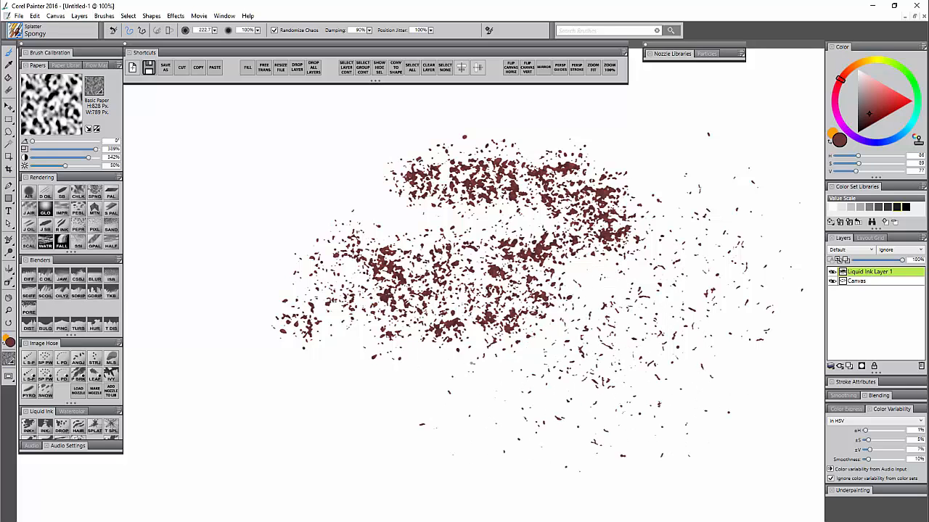
Step: Reduce the Spongy brush size to 3.6 and paint thin solid lines beside the speckled strokes
{"action": "mouse_move", "coordinate": [334, 177]}
{"action": "left_mouse_down"}
{"action": "mouse_move", "coordinate": [321, 167]}
{"action": "mouse_move", "coordinate": [272, 242]}
{"action": "left_mouse_up"}
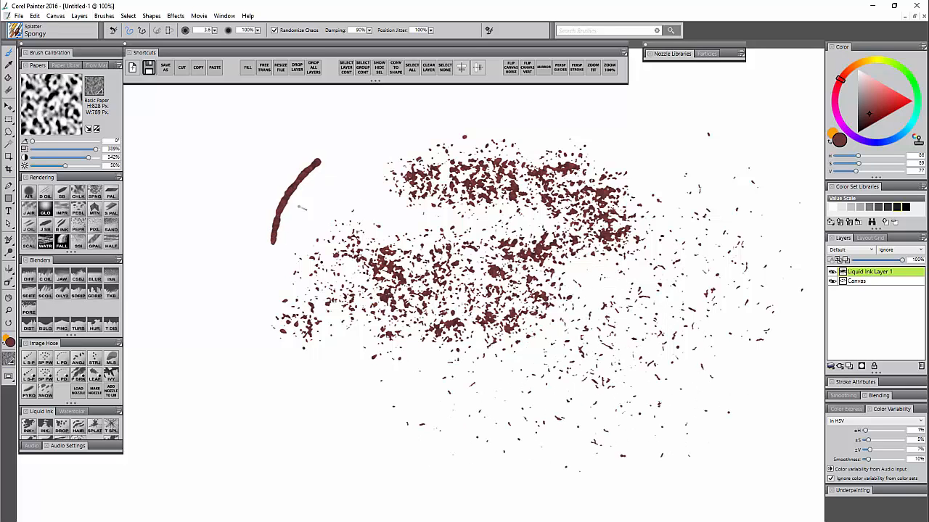
{"action": "mouse_move", "coordinate": [293, 194]}
{"action": "left_mouse_down"}
{"action": "mouse_move", "coordinate": [353, 160]}
{"action": "mouse_move", "coordinate": [351, 146]}
{"action": "mouse_move", "coordinate": [332, 220]}
{"action": "left_mouse_up"}
{"action": "left_click_drag", "start_coordinate": [337, 185], "coordinate": [396, 140]}
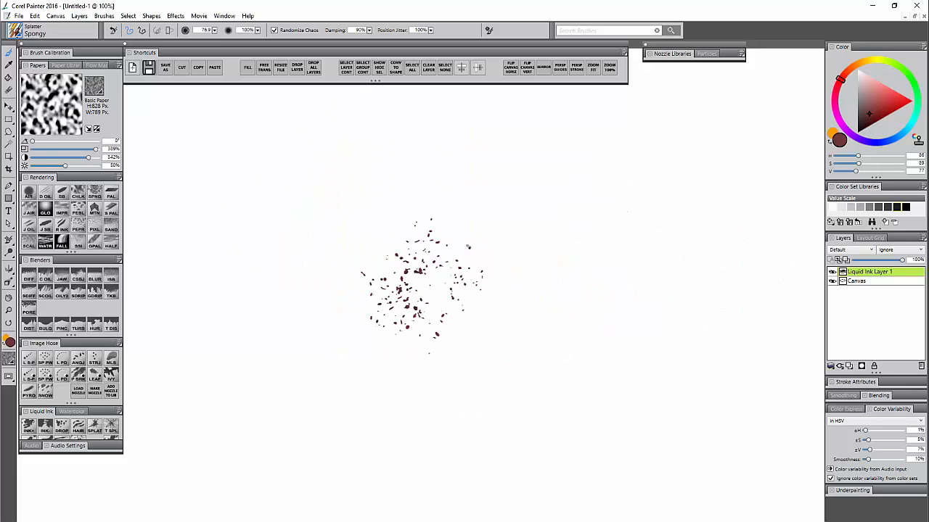
Step: Build up a Spongy speckle cluster at size 76.9 on the cleared canvas, layering dark red, light reddish brown and dark brown
{"action": "mouse_move", "coordinate": [421, 305]}
{"action": "left_mouse_down"}
{"action": "mouse_move", "coordinate": [435, 247]}
{"action": "mouse_move", "coordinate": [356, 305]}
{"action": "mouse_move", "coordinate": [465, 341]}
{"action": "left_mouse_up"}
{"action": "mouse_move", "coordinate": [464, 275]}
{"action": "left_mouse_down"}
{"action": "mouse_move", "coordinate": [457, 214]}
{"action": "mouse_move", "coordinate": [380, 337]}
{"action": "left_mouse_up"}
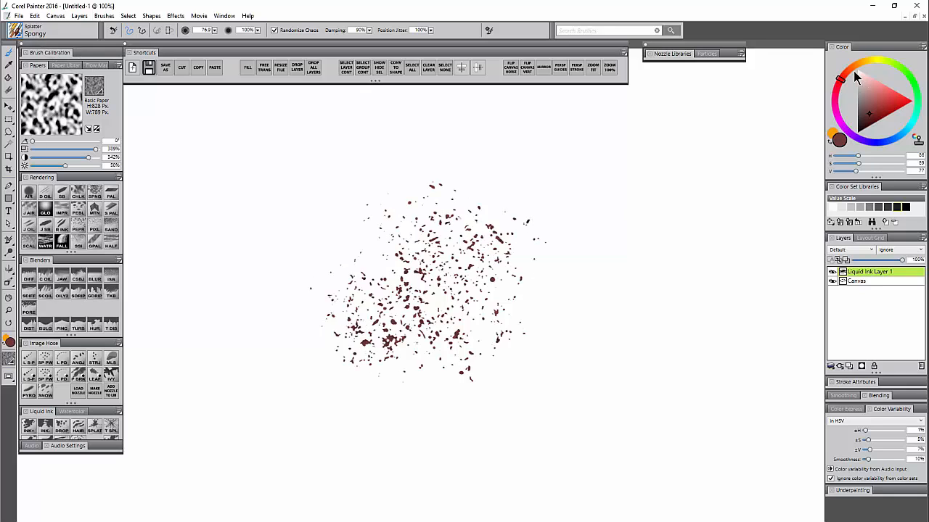
{"action": "left_click", "coordinate": [851, 72]}
{"action": "left_click", "coordinate": [875, 102]}
{"action": "mouse_move", "coordinate": [450, 257]}
{"action": "left_mouse_down"}
{"action": "mouse_move", "coordinate": [428, 322]}
{"action": "mouse_move", "coordinate": [359, 341]}
{"action": "mouse_move", "coordinate": [399, 240]}
{"action": "left_mouse_up"}
{"action": "mouse_move", "coordinate": [428, 334]}
{"action": "left_mouse_down"}
{"action": "mouse_move", "coordinate": [499, 275]}
{"action": "mouse_move", "coordinate": [504, 283]}
{"action": "left_mouse_up"}
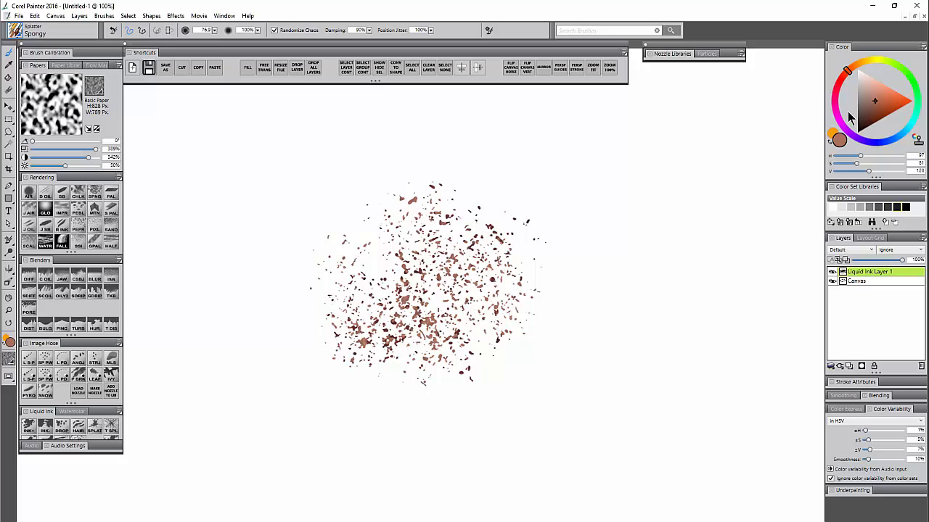
{"action": "left_click", "coordinate": [870, 118]}
{"action": "mouse_move", "coordinate": [435, 258]}
{"action": "left_mouse_down"}
{"action": "mouse_move", "coordinate": [388, 320]}
{"action": "mouse_move", "coordinate": [465, 291]}
{"action": "mouse_move", "coordinate": [356, 304]}
{"action": "left_mouse_up"}
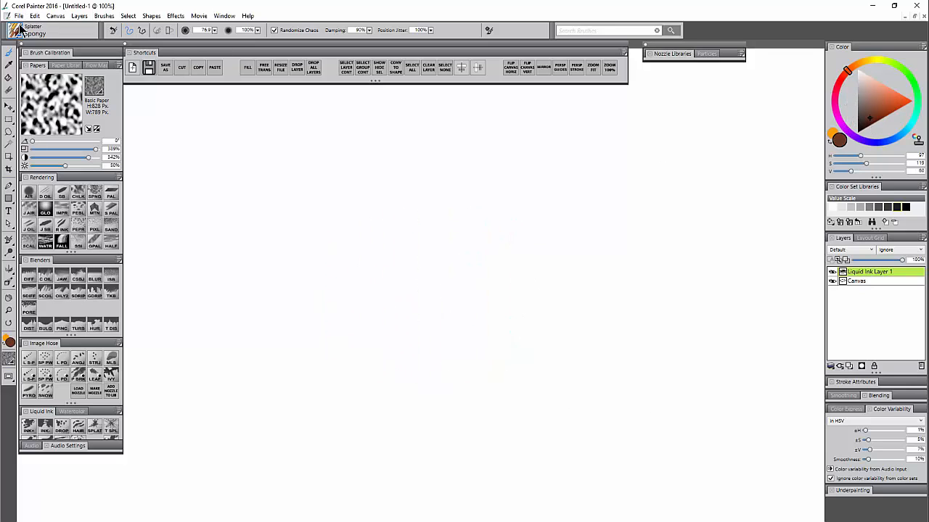
Step: Switch to the Streaky variant, paint a zigzag and a long bumpy stroke in bright red with color variability, and undo them
{"action": "left_click", "coordinate": [22, 31]}
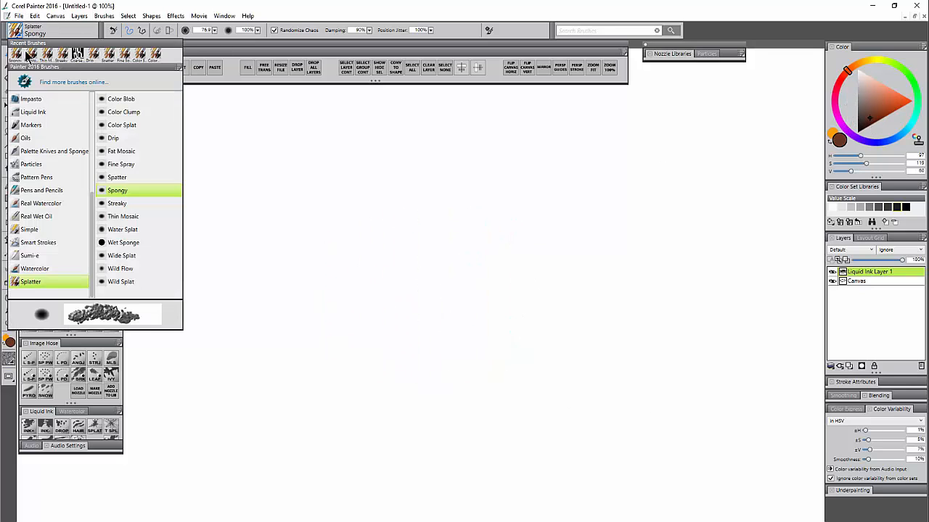
{"action": "left_click", "coordinate": [118, 203]}
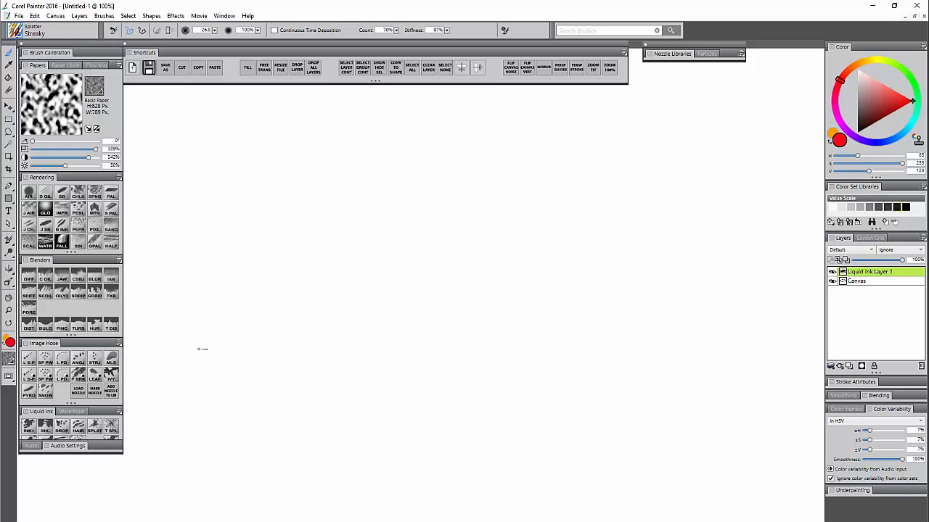
{"action": "mouse_move", "coordinate": [209, 376]}
{"action": "left_mouse_down"}
{"action": "mouse_move", "coordinate": [442, 166]}
{"action": "mouse_move", "coordinate": [326, 354]}
{"action": "mouse_move", "coordinate": [454, 294]}
{"action": "left_mouse_up"}
{"action": "mouse_move", "coordinate": [361, 453]}
{"action": "left_mouse_down"}
{"action": "mouse_move", "coordinate": [439, 421]}
{"action": "mouse_move", "coordinate": [514, 369]}
{"action": "mouse_move", "coordinate": [690, 324]}
{"action": "mouse_move", "coordinate": [724, 388]}
{"action": "left_mouse_up"}
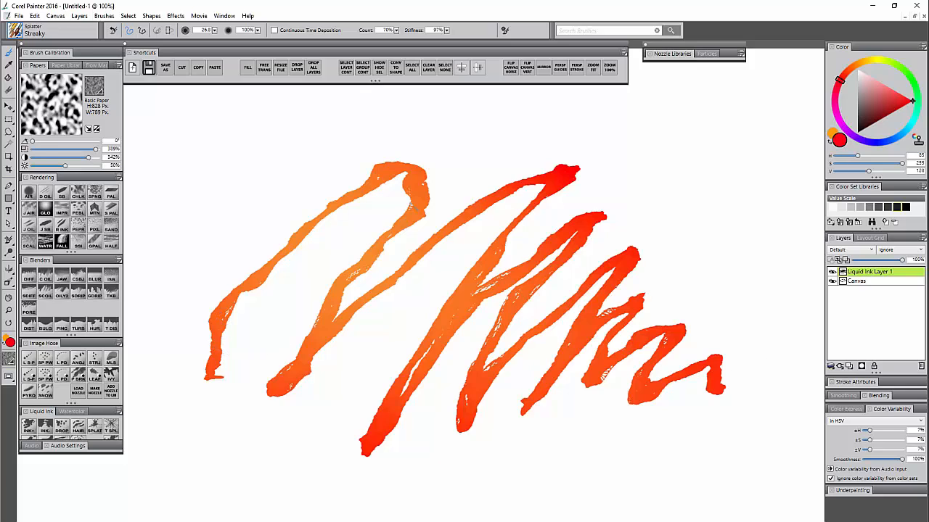
{"action": "mouse_move", "coordinate": [225, 230]}
{"action": "left_mouse_down"}
{"action": "mouse_move", "coordinate": [206, 209]}
{"action": "mouse_move", "coordinate": [305, 126]}
{"action": "mouse_move", "coordinate": [390, 133]}
{"action": "mouse_move", "coordinate": [455, 114]}
{"action": "mouse_move", "coordinate": [474, 135]}
{"action": "mouse_move", "coordinate": [516, 131]}
{"action": "left_mouse_up"}
{"action": "left_click_drag", "start_coordinate": [569, 131], "coordinate": [819, 139]}
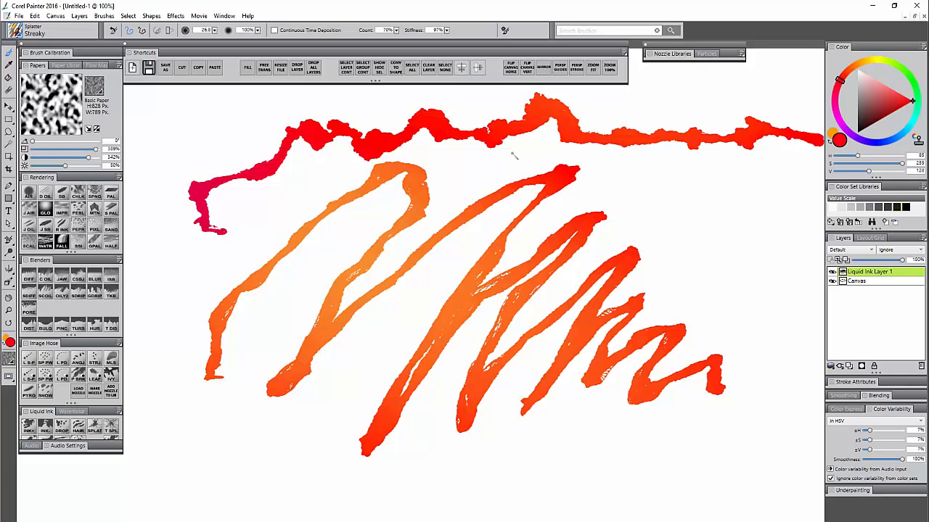
{"action": "key", "text": "ctrl+z"}
{"action": "key", "text": "ctrl+z"}
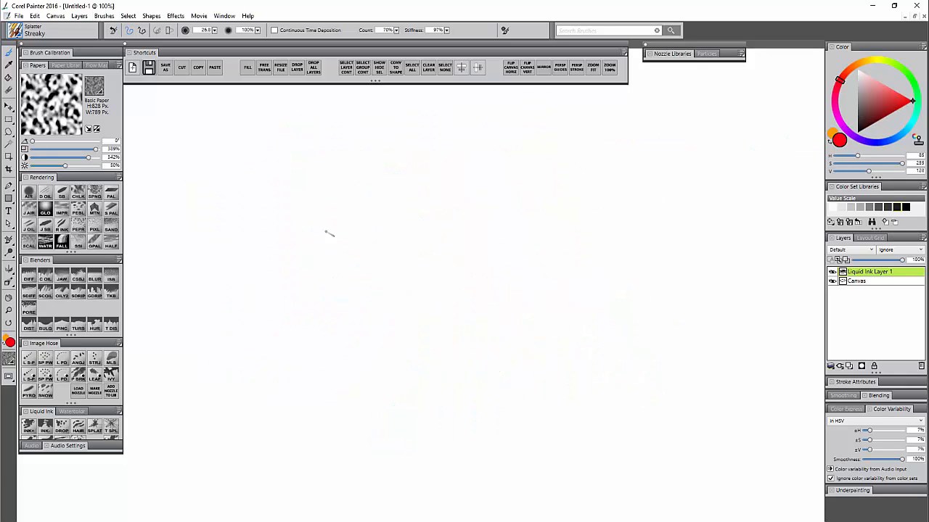
Step: Compare Streaky zigzags before and after setting the HSV color variability to 0%, and paint a larger one at brush size 225.6
{"action": "mouse_move", "coordinate": [246, 280]}
{"action": "left_mouse_down"}
{"action": "mouse_move", "coordinate": [336, 261]}
{"action": "mouse_move", "coordinate": [422, 284]}
{"action": "mouse_move", "coordinate": [443, 369]}
{"action": "mouse_move", "coordinate": [580, 408]}
{"action": "mouse_move", "coordinate": [607, 249]}
{"action": "mouse_move", "coordinate": [720, 408]}
{"action": "mouse_move", "coordinate": [435, 174]}
{"action": "mouse_move", "coordinate": [671, 94]}
{"action": "mouse_move", "coordinate": [214, 174]}
{"action": "mouse_move", "coordinate": [202, 408]}
{"action": "mouse_move", "coordinate": [330, 418]}
{"action": "mouse_move", "coordinate": [663, 483]}
{"action": "left_mouse_up"}
{"action": "mouse_move", "coordinate": [269, 296]}
{"action": "left_mouse_down"}
{"action": "mouse_move", "coordinate": [453, 251]}
{"action": "mouse_move", "coordinate": [512, 218]}
{"action": "mouse_move", "coordinate": [481, 325]}
{"action": "mouse_move", "coordinate": [616, 371]}
{"action": "left_mouse_up"}
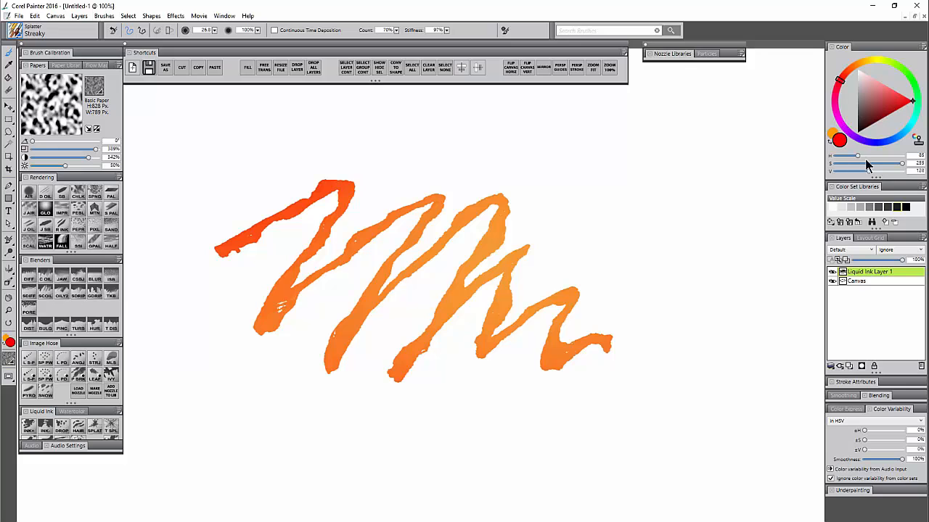
{"action": "mouse_move", "coordinate": [519, 171]}
{"action": "left_mouse_down"}
{"action": "mouse_move", "coordinate": [726, 136]}
{"action": "mouse_move", "coordinate": [719, 213]}
{"action": "mouse_move", "coordinate": [630, 359]}
{"action": "mouse_move", "coordinate": [318, 461]}
{"action": "left_mouse_up"}
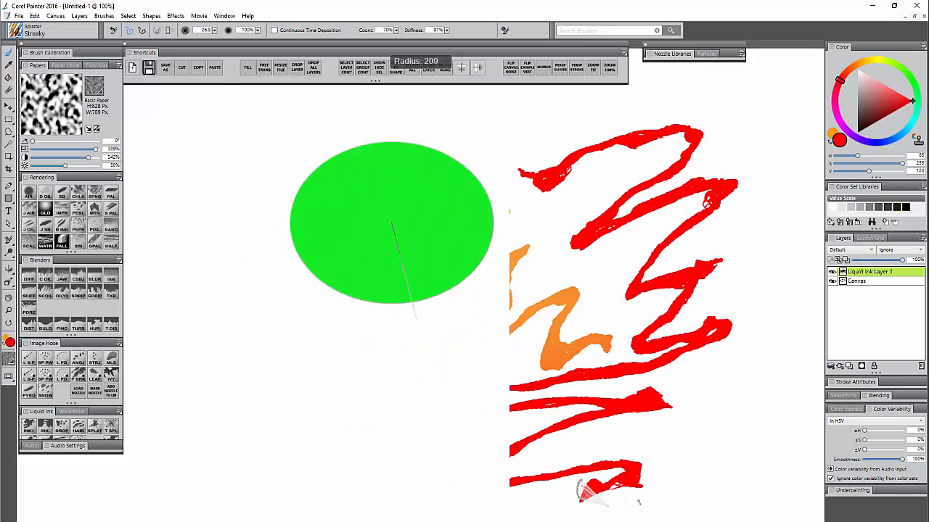
{"action": "mouse_move", "coordinate": [493, 152]}
{"action": "left_mouse_down"}
{"action": "mouse_move", "coordinate": [423, 169]}
{"action": "mouse_move", "coordinate": [415, 304]}
{"action": "mouse_move", "coordinate": [394, 385]}
{"action": "mouse_move", "coordinate": [612, 314]}
{"action": "mouse_move", "coordinate": [639, 456]}
{"action": "mouse_move", "coordinate": [627, 473]}
{"action": "left_mouse_up"}
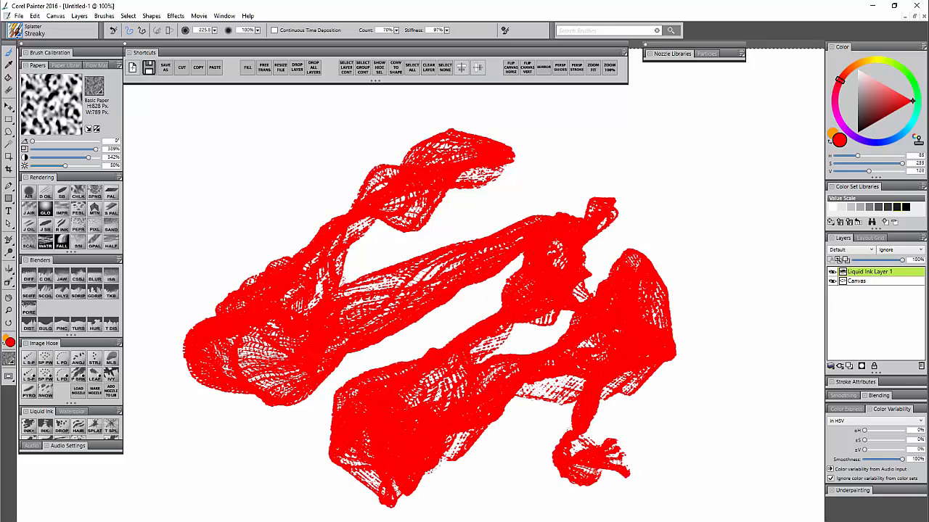
Step: Paint one more large red Streaky stroke down the right side of the artwork
{"action": "mouse_move", "coordinate": [541, 155]}
{"action": "left_mouse_down"}
{"action": "mouse_move", "coordinate": [689, 119]}
{"action": "mouse_move", "coordinate": [746, 150]}
{"action": "mouse_move", "coordinate": [682, 231]}
{"action": "mouse_move", "coordinate": [778, 327]}
{"action": "mouse_move", "coordinate": [784, 386]}
{"action": "mouse_move", "coordinate": [686, 455]}
{"action": "left_mouse_up"}
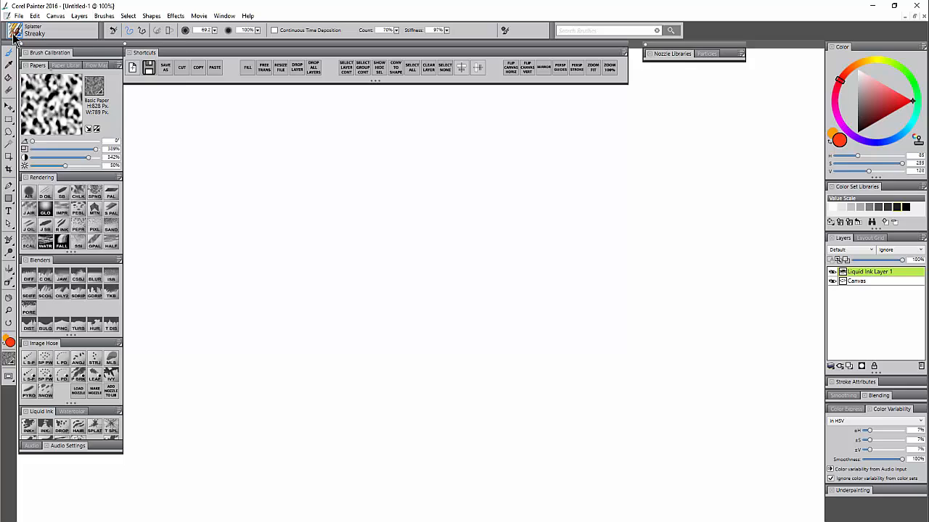
Step: Paint a cyan-green cluster with the Thin Mosaic variant on the cleared canvas, and blue clumps beside it with Fat Mosaic
{"action": "left_click", "coordinate": [15, 35]}
{"action": "left_click", "coordinate": [125, 217]}
{"action": "mouse_move", "coordinate": [321, 232]}
{"action": "left_mouse_down"}
{"action": "mouse_move", "coordinate": [271, 292]}
{"action": "mouse_move", "coordinate": [369, 317]}
{"action": "mouse_move", "coordinate": [401, 232]}
{"action": "mouse_move", "coordinate": [248, 344]}
{"action": "mouse_move", "coordinate": [272, 374]}
{"action": "mouse_move", "coordinate": [349, 336]}
{"action": "mouse_move", "coordinate": [378, 352]}
{"action": "mouse_move", "coordinate": [425, 301]}
{"action": "mouse_move", "coordinate": [437, 349]}
{"action": "mouse_move", "coordinate": [313, 404]}
{"action": "mouse_move", "coordinate": [429, 398]}
{"action": "mouse_move", "coordinate": [443, 345]}
{"action": "mouse_move", "coordinate": [494, 297]}
{"action": "left_mouse_up"}
{"action": "left_click_drag", "start_coordinate": [404, 347], "coordinate": [449, 348]}
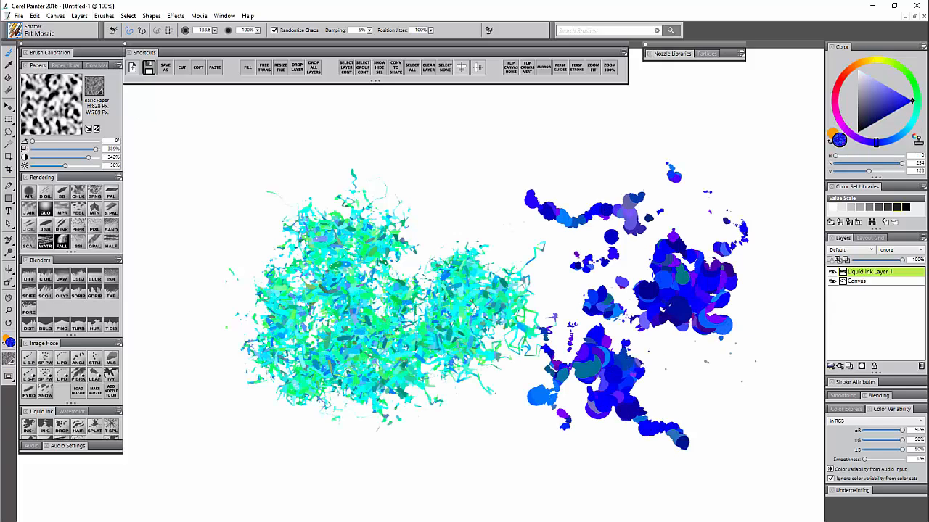
{"action": "mouse_move", "coordinate": [653, 326]}
{"action": "left_mouse_down"}
{"action": "mouse_move", "coordinate": [769, 341]}
{"action": "mouse_move", "coordinate": [642, 175]}
{"action": "mouse_move", "coordinate": [631, 142]}
{"action": "mouse_move", "coordinate": [715, 240]}
{"action": "left_mouse_up"}
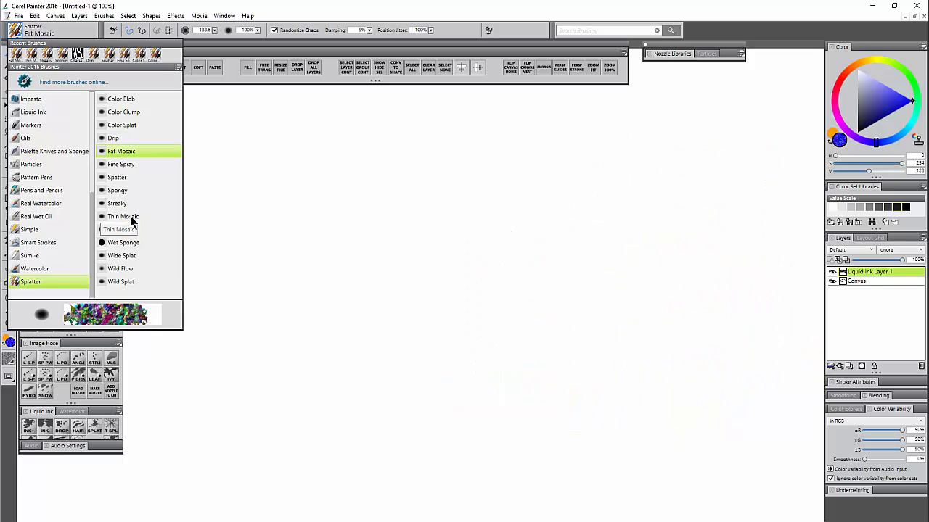
Step: Switch to the Water Splat variant and place two small blue test dabs at brush size 17.5
{"action": "left_click", "coordinate": [123, 229]}
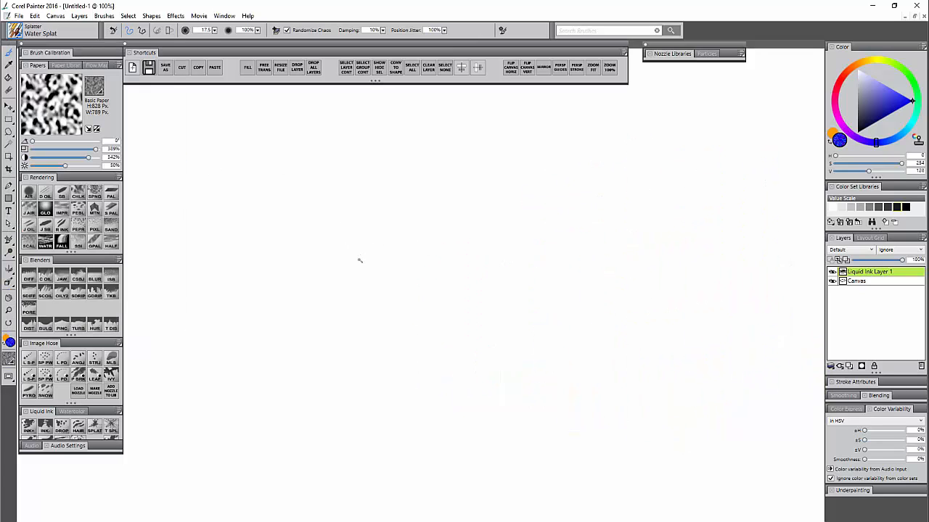
{"action": "left_click", "coordinate": [358, 263]}
{"action": "left_click", "coordinate": [393, 258]}
Step: Enlarge the Water Splat brush to 35.5 and scatter blue splats of varied intensity across the canvas
{"action": "key", "text": "bracketright"}
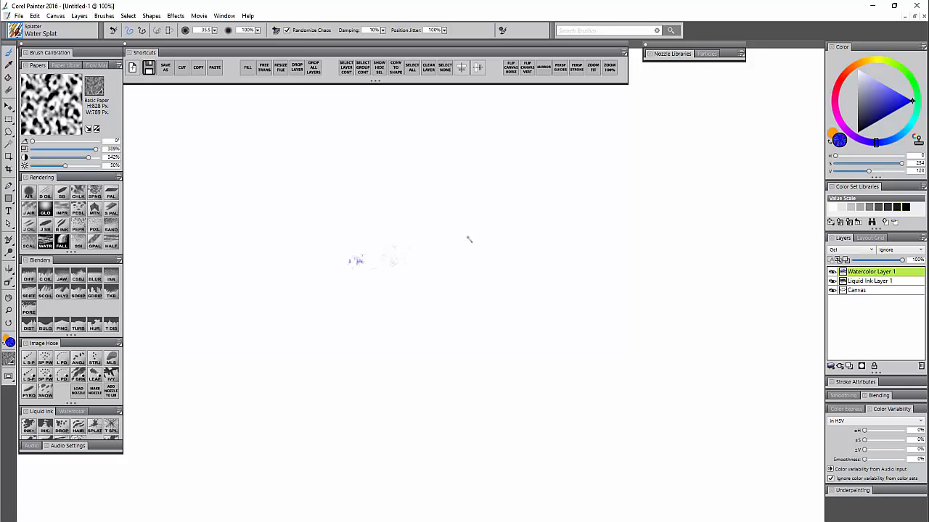
{"action": "left_click", "coordinate": [472, 242]}
{"action": "left_click", "coordinate": [413, 302]}
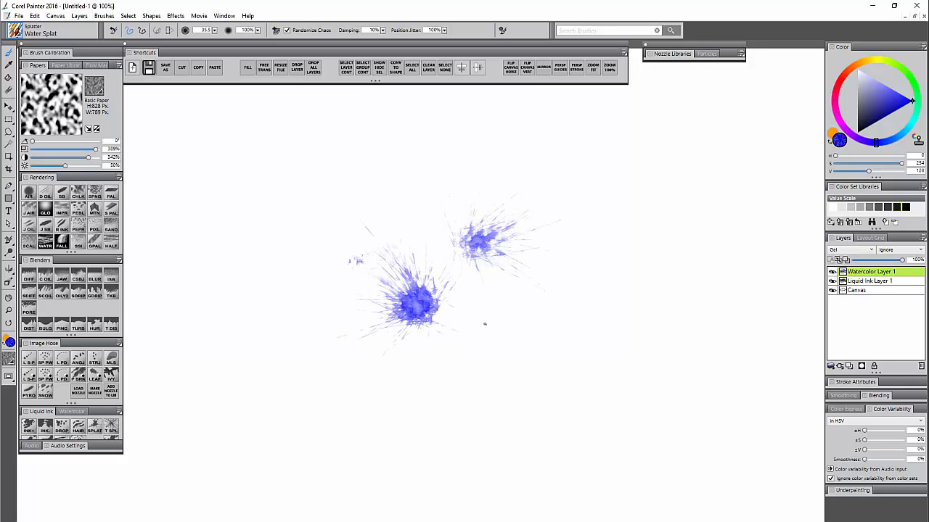
{"action": "left_click", "coordinate": [489, 326]}
{"action": "left_click", "coordinate": [615, 298]}
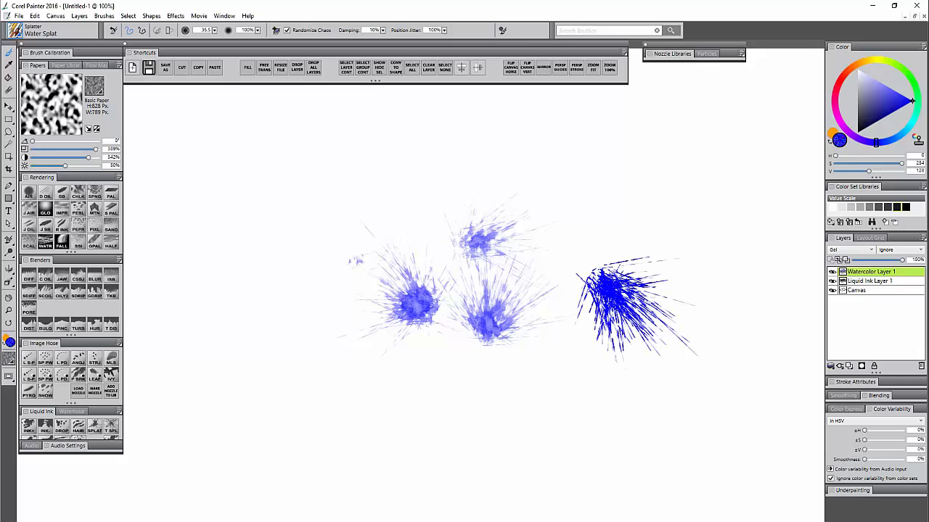
{"action": "left_click", "coordinate": [625, 194]}
{"action": "left_click", "coordinate": [552, 163]}
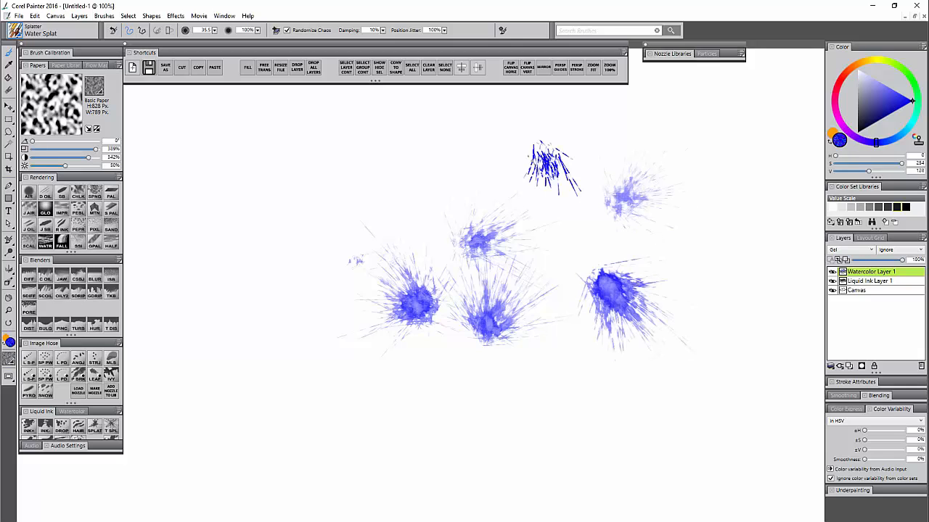
{"action": "left_click", "coordinate": [482, 154]}
{"action": "left_click", "coordinate": [324, 193]}
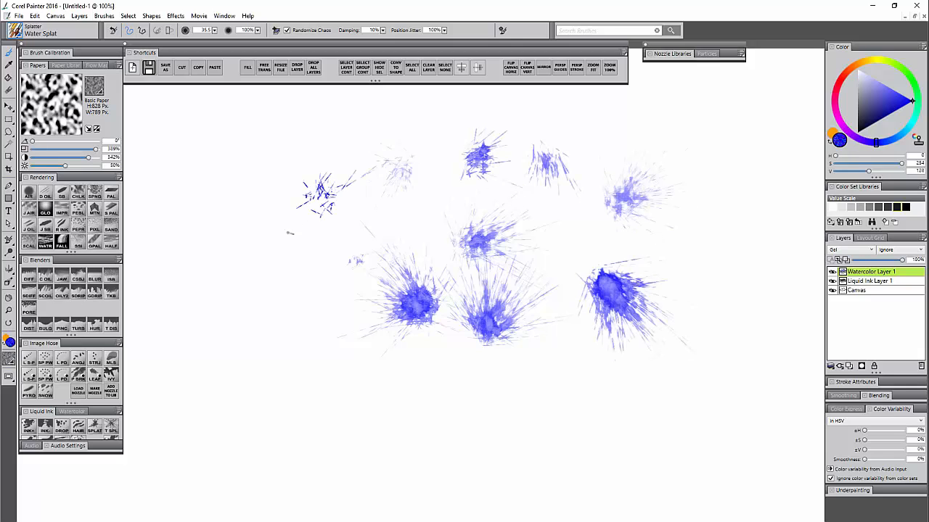
{"action": "left_click", "coordinate": [275, 256]}
{"action": "left_click", "coordinate": [254, 317]}
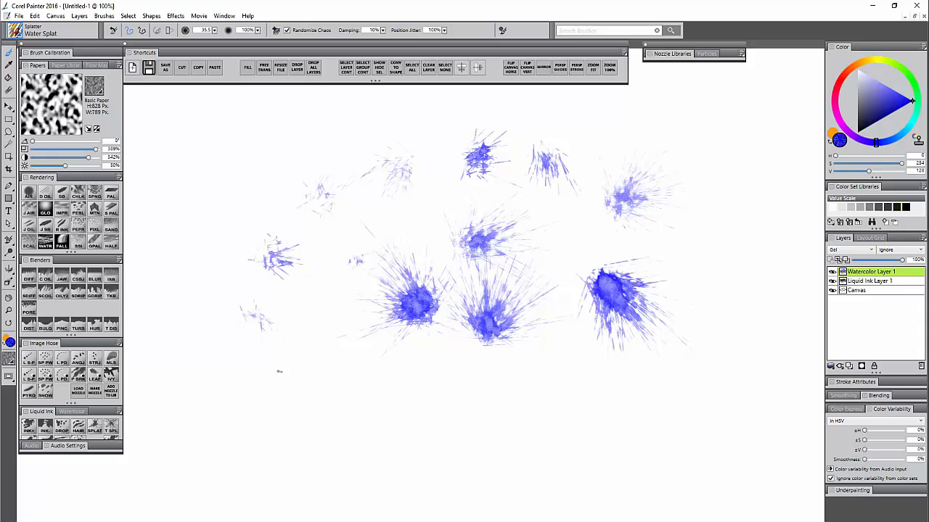
{"action": "left_click", "coordinate": [257, 373]}
{"action": "left_click", "coordinate": [309, 380]}
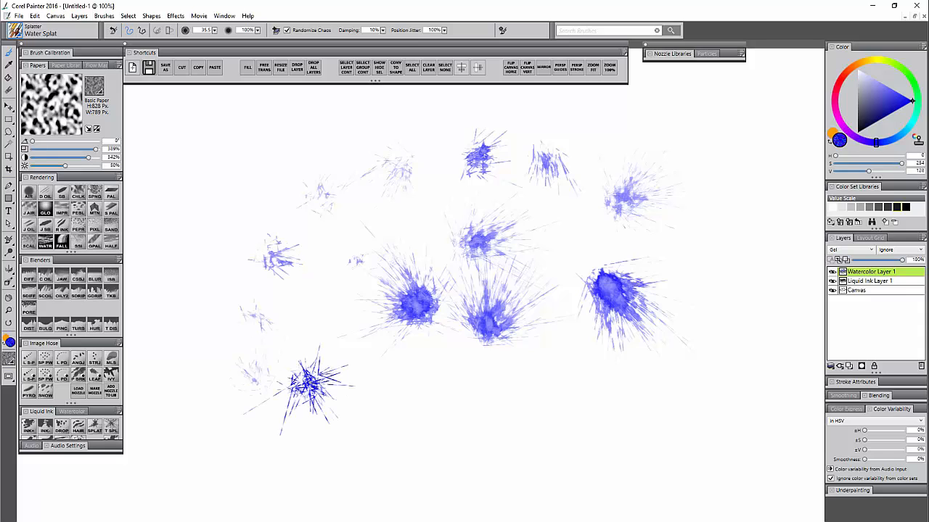
{"action": "left_click", "coordinate": [412, 397]}
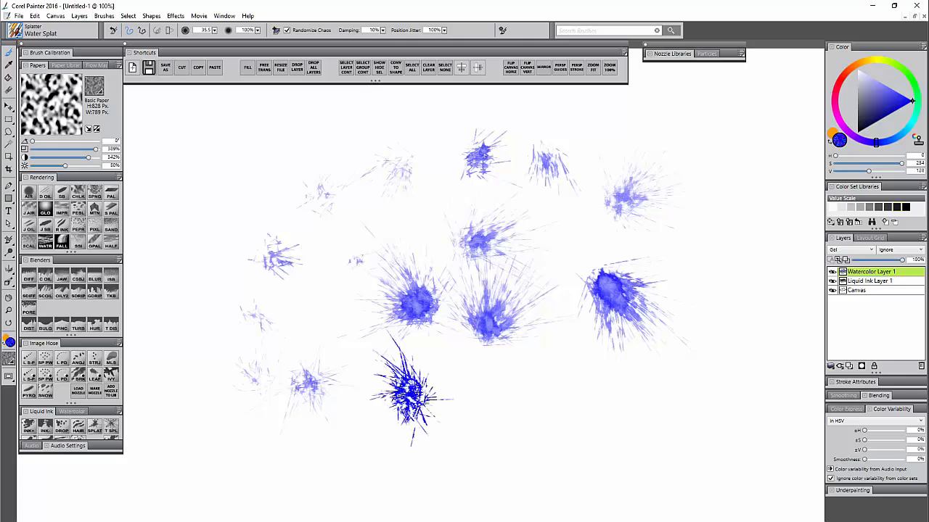
{"action": "left_click", "coordinate": [494, 397]}
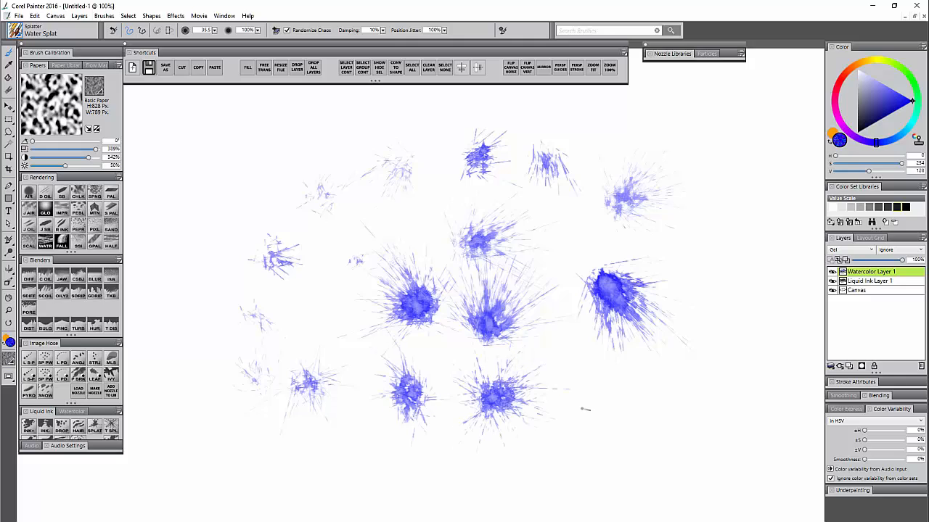
{"action": "left_click", "coordinate": [597, 398]}
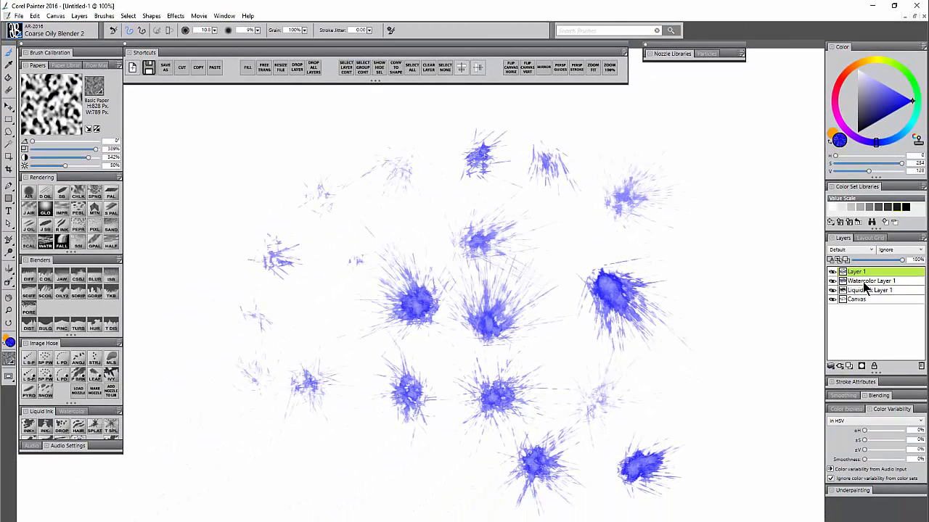
Step: Convert Watercolor Layer 1 to a default layer and smear the large splat on the right with Coarse Oily Blender 2
{"action": "left_click", "coordinate": [866, 283]}
{"action": "right_click", "coordinate": [863, 286]}
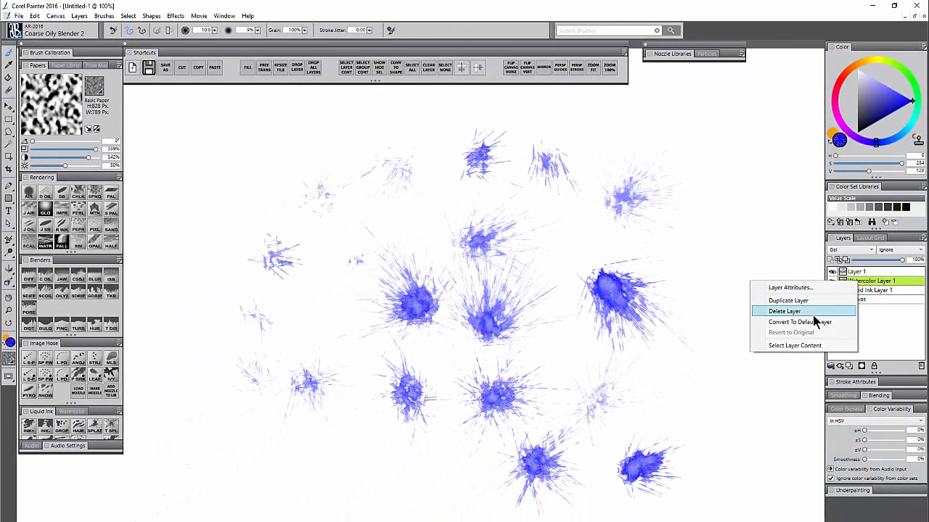
{"action": "left_click", "coordinate": [806, 324]}
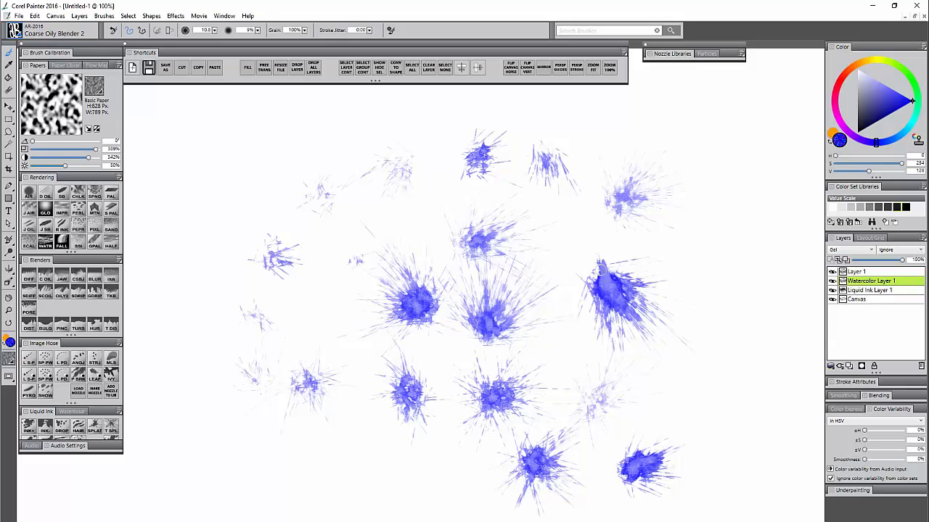
{"action": "mouse_move", "coordinate": [591, 283]}
{"action": "left_mouse_down"}
{"action": "mouse_move", "coordinate": [617, 327]}
{"action": "mouse_move", "coordinate": [631, 276]}
{"action": "mouse_move", "coordinate": [660, 297]}
{"action": "mouse_move", "coordinate": [654, 334]}
{"action": "left_mouse_up"}
{"action": "right_click", "coordinate": [858, 286]}
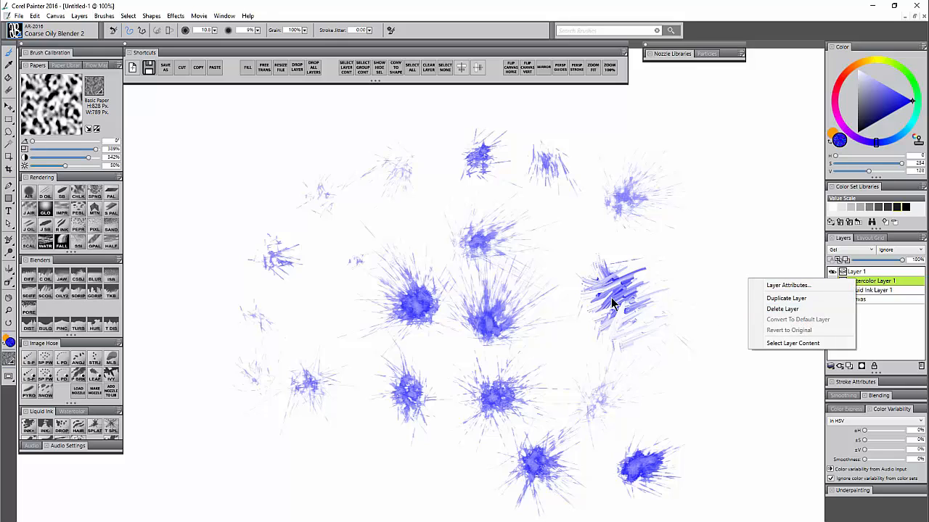
{"action": "left_click", "coordinate": [663, 270]}
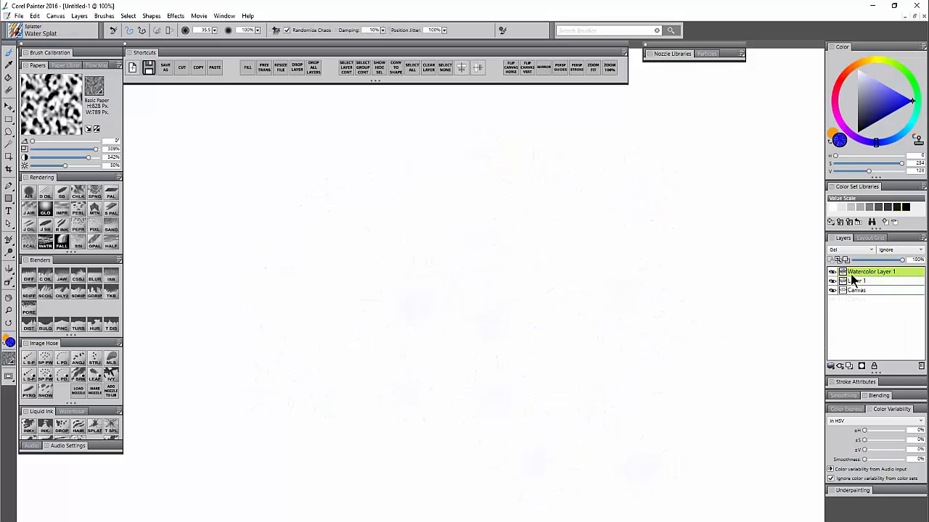
Step: Paint a cluster of overlapping blue Water Splat marks near the center of the emptied Watercolor Layer 1
{"action": "left_click", "coordinate": [393, 303]}
{"action": "mouse_move", "coordinate": [439, 263]}
{"action": "left_mouse_down"}
{"action": "mouse_move", "coordinate": [397, 299]}
{"action": "mouse_move", "coordinate": [438, 291]}
{"action": "left_mouse_up"}
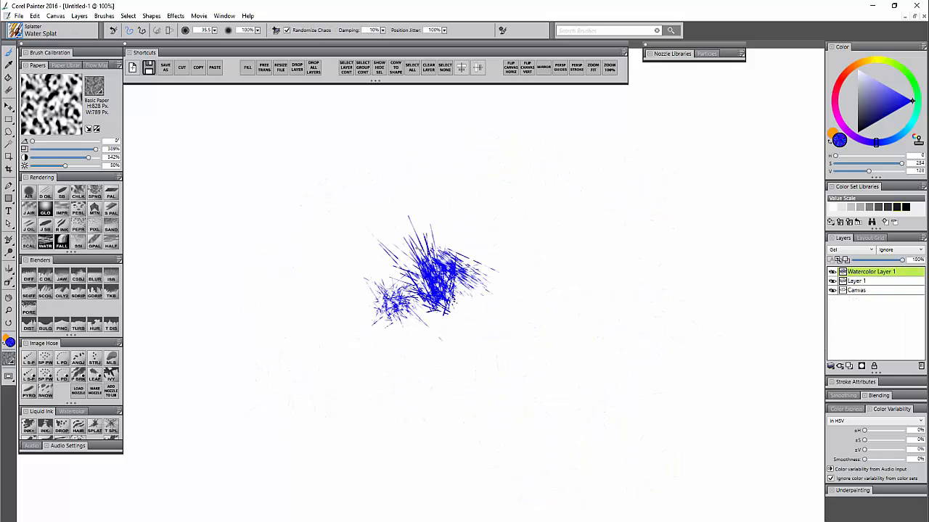
{"action": "left_click", "coordinate": [409, 236]}
{"action": "left_click_drag", "start_coordinate": [484, 230], "coordinate": [493, 246]}
{"action": "left_click", "coordinate": [468, 311]}
Step: Layer yellow and then cyan Water Splat marks over and around the blue cluster
{"action": "left_click", "coordinate": [871, 62]}
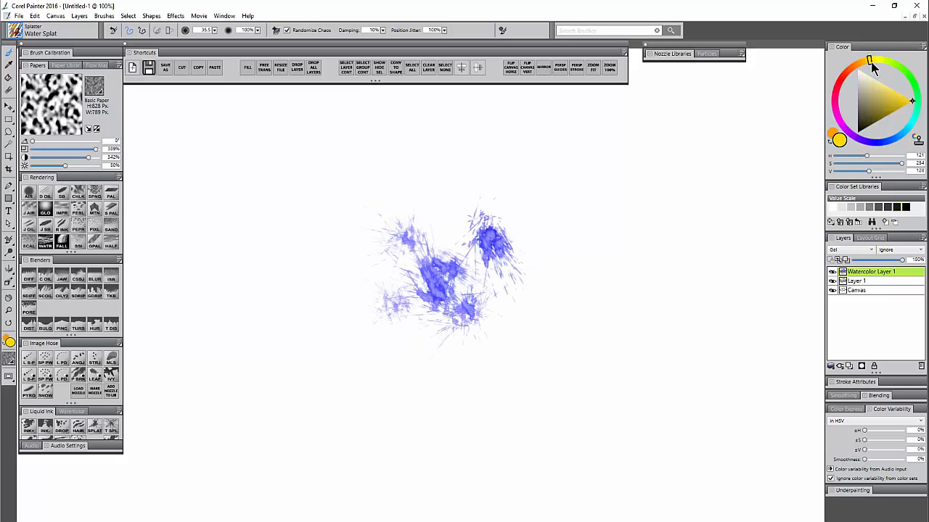
{"action": "left_click", "coordinate": [493, 229]}
{"action": "left_click", "coordinate": [447, 232]}
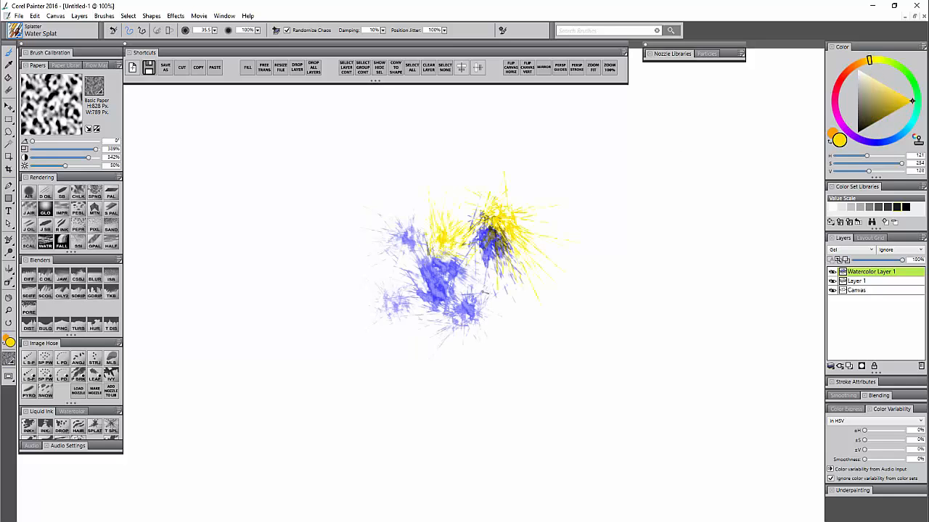
{"action": "left_click", "coordinate": [915, 118]}
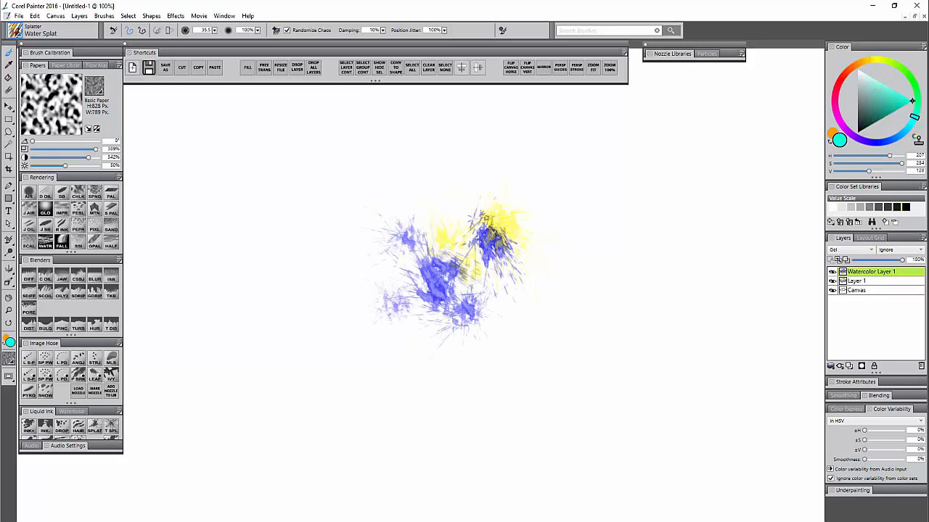
{"action": "left_click", "coordinate": [493, 255]}
{"action": "left_click", "coordinate": [439, 234]}
{"action": "left_click", "coordinate": [407, 278]}
{"action": "left_click", "coordinate": [418, 323]}
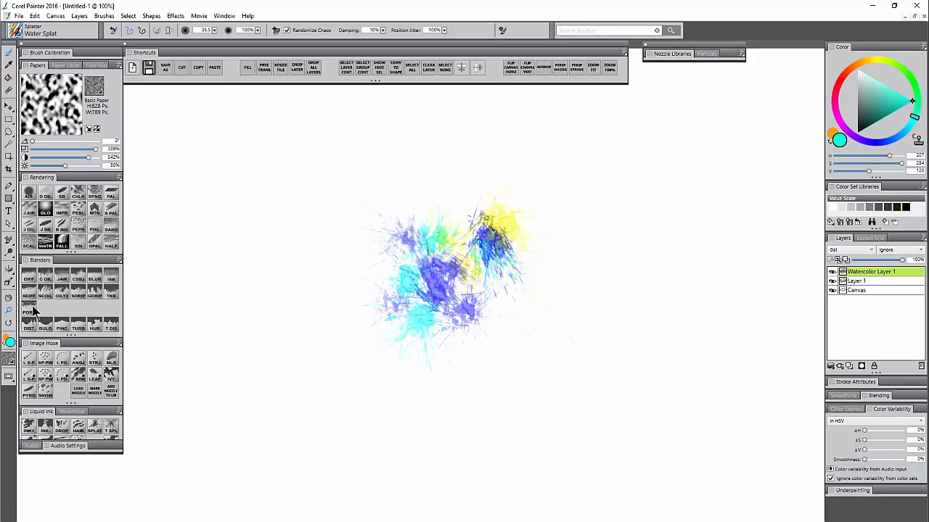
Step: Clear Watercolor Layer 1 and place three cyan Water Splat marks without color variability
{"action": "key", "text": "ctrl+a"}
{"action": "key", "text": "Delete"}
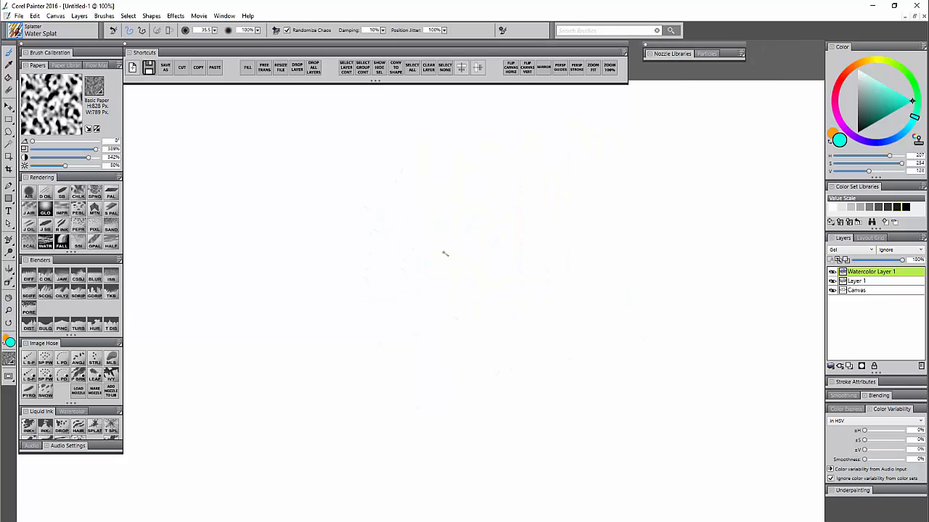
{"action": "left_click", "coordinate": [407, 222]}
{"action": "left_click", "coordinate": [309, 300]}
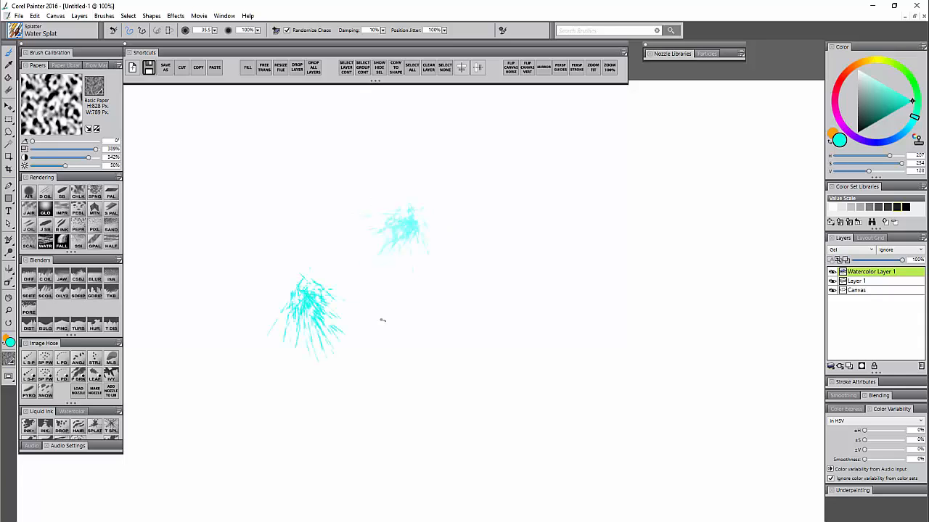
{"action": "left_click", "coordinate": [373, 315]}
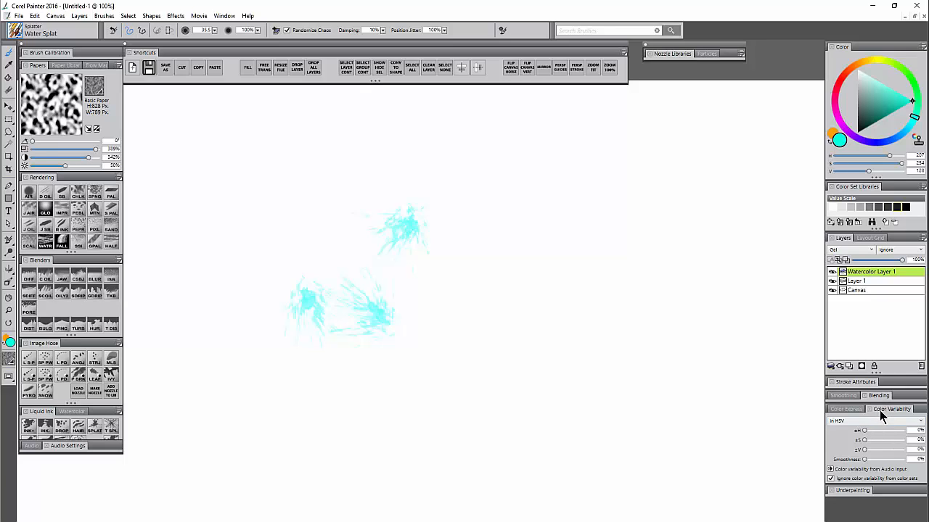
Step: Set the hue variability to 15% and add two Water Splat marks for comparison
{"action": "left_click", "coordinate": [871, 430]}
{"action": "left_click", "coordinate": [584, 247]}
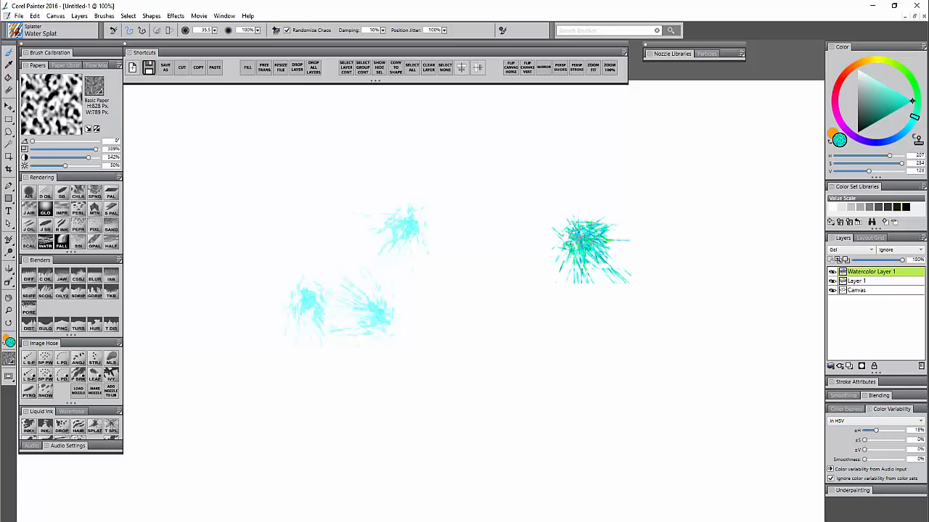
{"action": "left_click", "coordinate": [517, 299]}
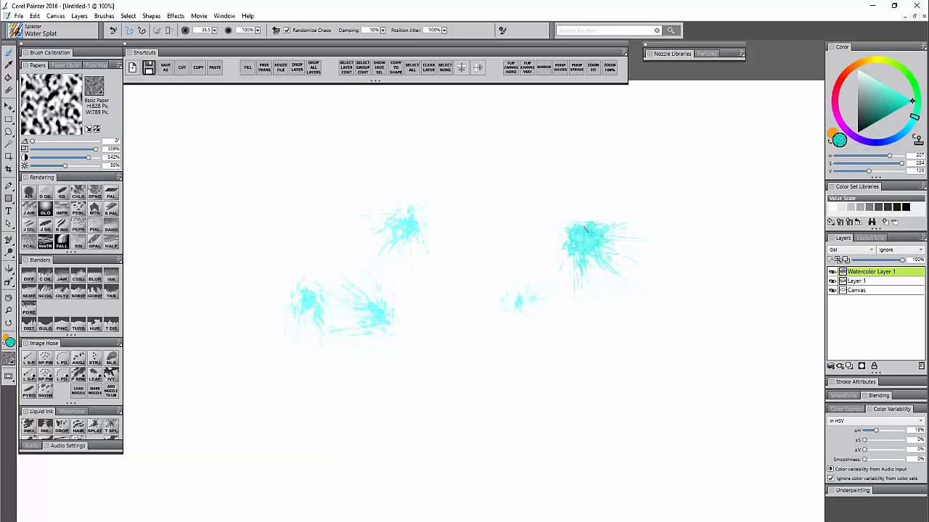
Step: Set hue variability to 0% and value variability to 19%, and scatter more cyan Water Splat marks around the canvas
{"action": "left_click", "coordinate": [878, 450]}
{"action": "left_click", "coordinate": [519, 163]}
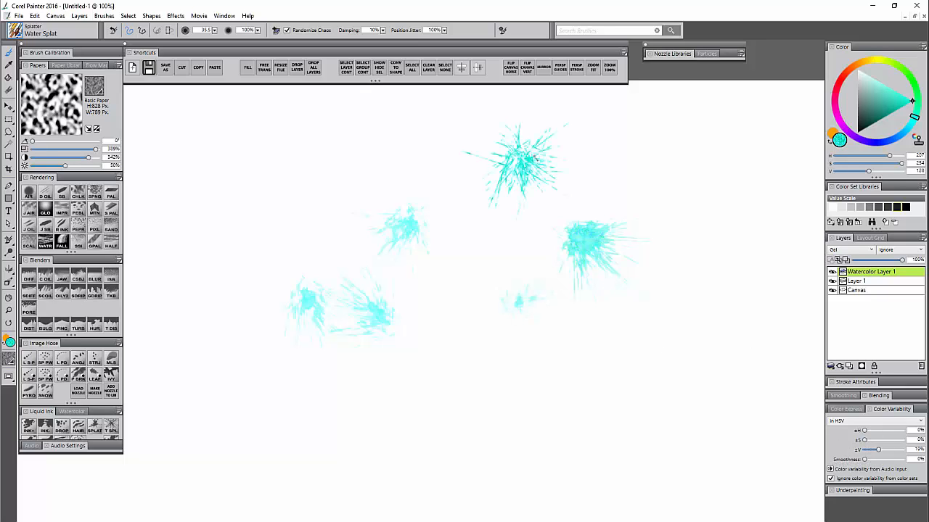
{"action": "left_click", "coordinate": [595, 138]}
{"action": "left_click", "coordinate": [696, 170]}
{"action": "left_click", "coordinate": [698, 276]}
{"action": "left_click", "coordinate": [601, 337]}
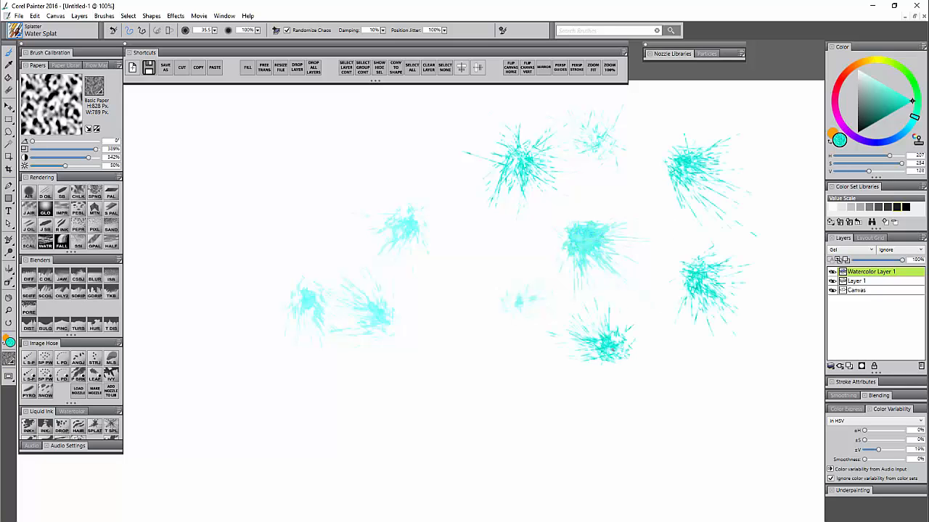
{"action": "left_click", "coordinate": [470, 352]}
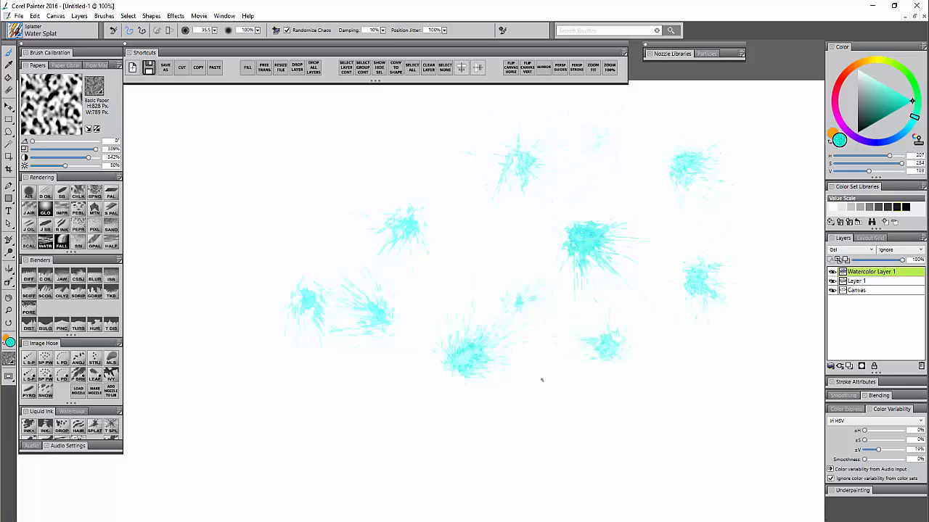
{"action": "left_click", "coordinate": [543, 379]}
{"action": "left_click", "coordinate": [413, 397]}
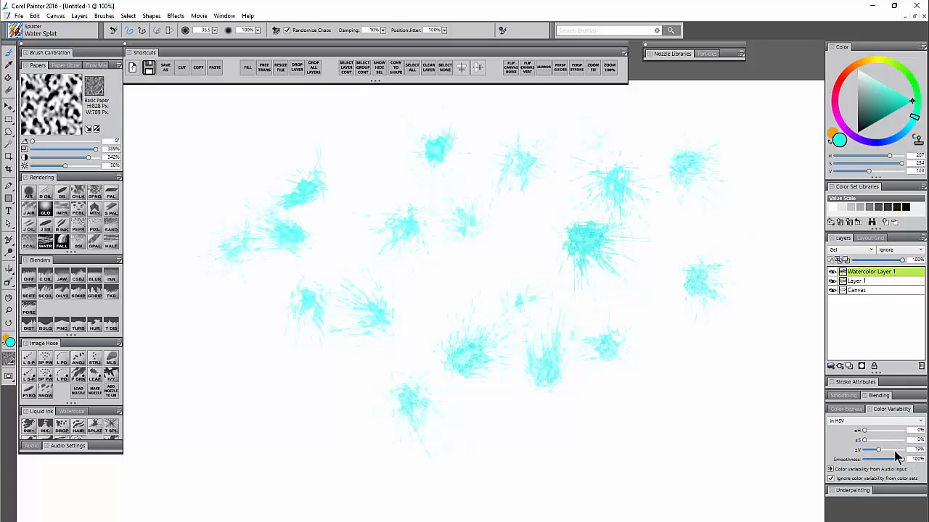
Step: Set value variability to 40% and smoothness to 100%, and place Water Splat marks along the right side and top of the canvas
{"action": "left_click", "coordinate": [664, 374]}
{"action": "left_click", "coordinate": [640, 444]}
{"action": "left_click", "coordinate": [751, 347]}
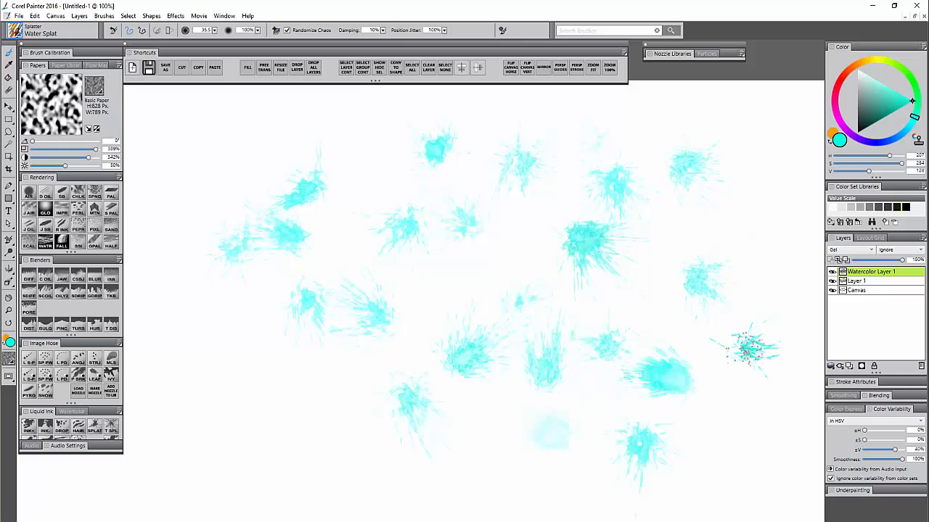
{"action": "left_click", "coordinate": [765, 258]}
{"action": "left_click", "coordinate": [775, 183]}
{"action": "left_click", "coordinate": [739, 120]}
{"action": "left_click", "coordinate": [640, 116]}
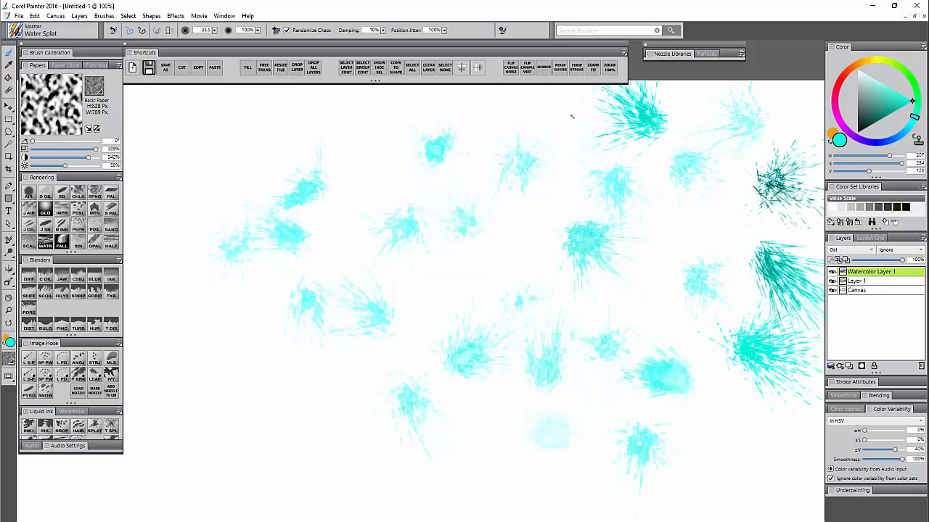
{"action": "left_click", "coordinate": [553, 106]}
{"action": "left_click", "coordinate": [425, 114]}
{"action": "left_click", "coordinate": [348, 142]}
{"action": "left_click", "coordinate": [270, 127]}
Step: Reduce the color variability smoothness to 0% and place four more Water Splat marks across the lower part of the canvas
{"action": "left_click_drag", "start_coordinate": [902, 459], "coordinate": [873, 472]}
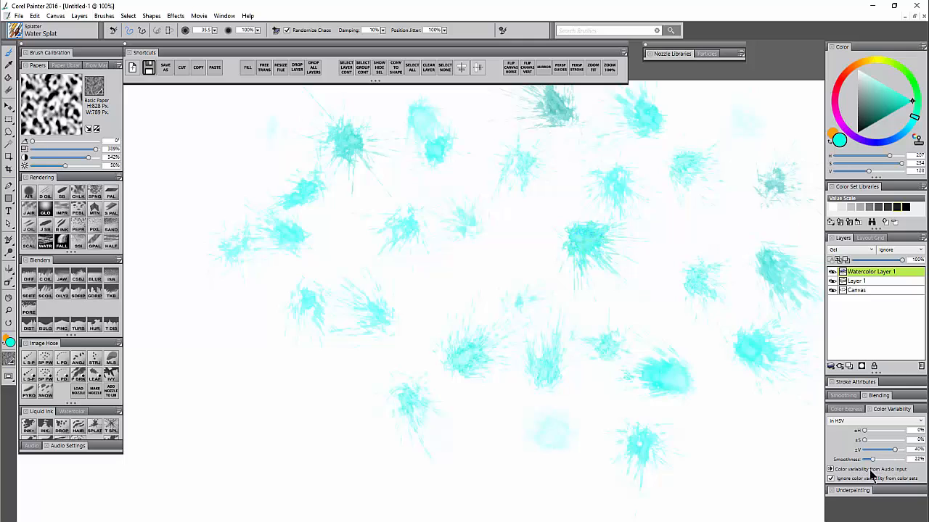
{"action": "left_click", "coordinate": [479, 434]}
{"action": "left_click", "coordinate": [323, 408]}
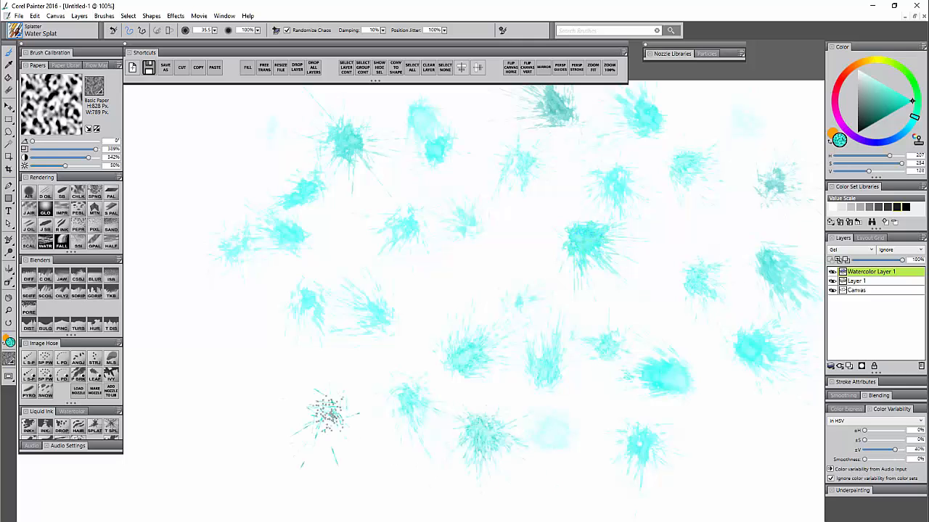
{"action": "left_click", "coordinate": [221, 433]}
{"action": "left_click", "coordinate": [281, 472]}
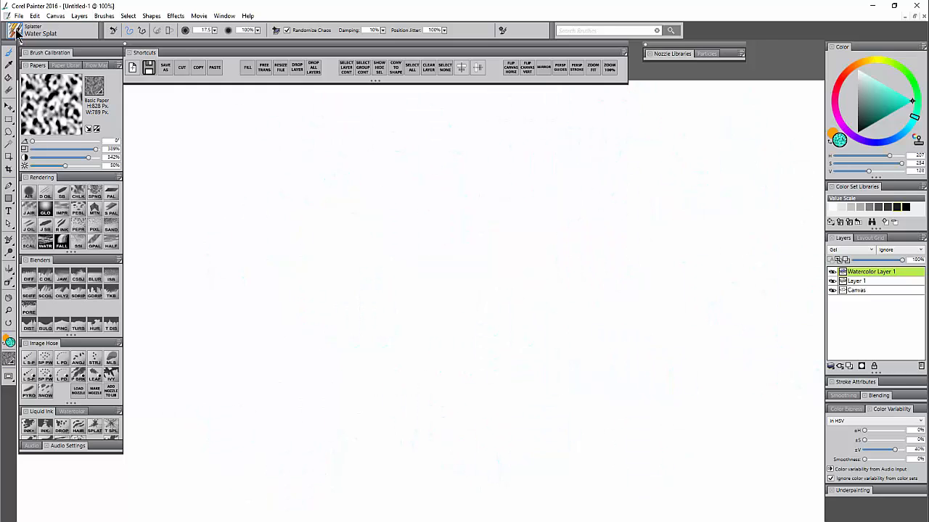
Step: Clear Watercolor Layer 1 and paint cyan dabs across the middle of the canvas with the Wet Sponge variant
{"action": "left_click", "coordinate": [18, 33]}
{"action": "left_click", "coordinate": [120, 243]}
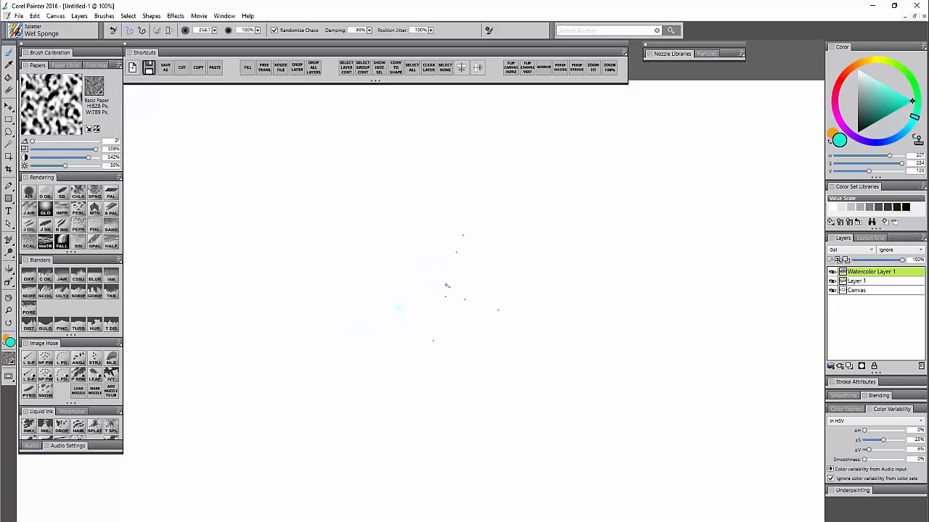
{"action": "mouse_move", "coordinate": [446, 286]}
{"action": "left_mouse_down"}
{"action": "mouse_move", "coordinate": [460, 304]}
{"action": "mouse_move", "coordinate": [479, 286]}
{"action": "mouse_move", "coordinate": [374, 298]}
{"action": "mouse_move", "coordinate": [554, 219]}
{"action": "mouse_move", "coordinate": [444, 367]}
{"action": "mouse_move", "coordinate": [272, 240]}
{"action": "mouse_move", "coordinate": [359, 377]}
{"action": "mouse_move", "coordinate": [523, 385]}
{"action": "mouse_move", "coordinate": [508, 167]}
{"action": "mouse_move", "coordinate": [664, 210]}
{"action": "mouse_move", "coordinate": [622, 383]}
{"action": "mouse_move", "coordinate": [713, 340]}
{"action": "left_mouse_up"}
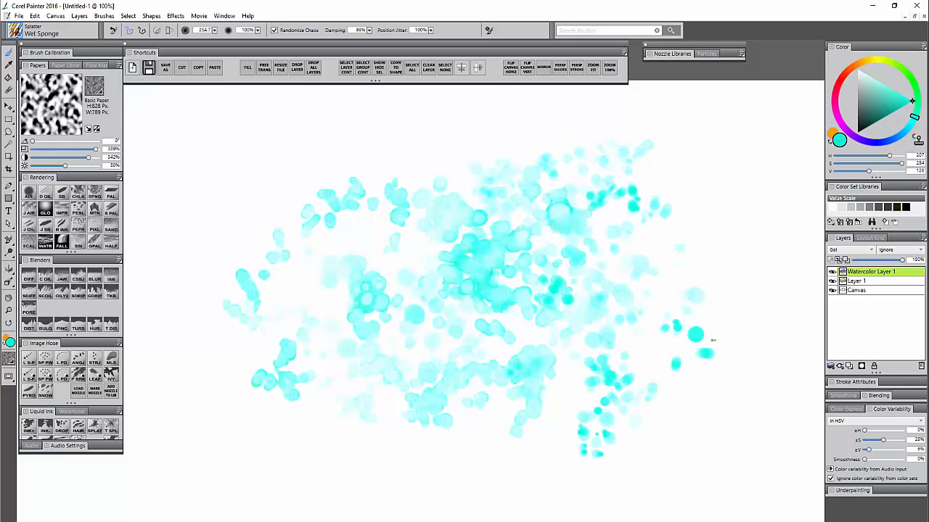
Step: Choose a very dark teal and paint Wet Sponge dabs over the cyan ones across the canvas
{"action": "left_click_drag", "start_coordinate": [874, 123], "coordinate": [857, 136]}
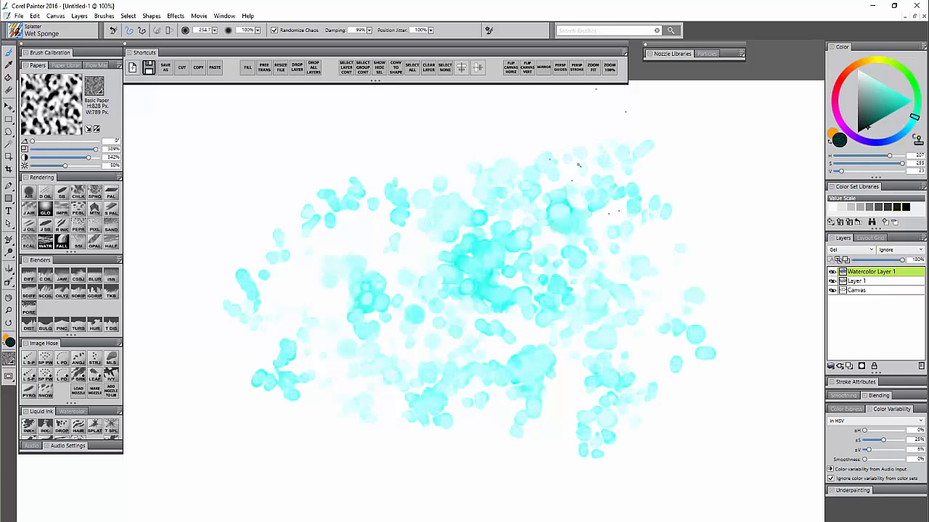
{"action": "mouse_move", "coordinate": [578, 165]}
{"action": "left_mouse_down"}
{"action": "mouse_move", "coordinate": [419, 246]}
{"action": "mouse_move", "coordinate": [439, 172]}
{"action": "mouse_move", "coordinate": [343, 219]}
{"action": "mouse_move", "coordinate": [291, 278]}
{"action": "mouse_move", "coordinate": [291, 341]}
{"action": "left_mouse_up"}
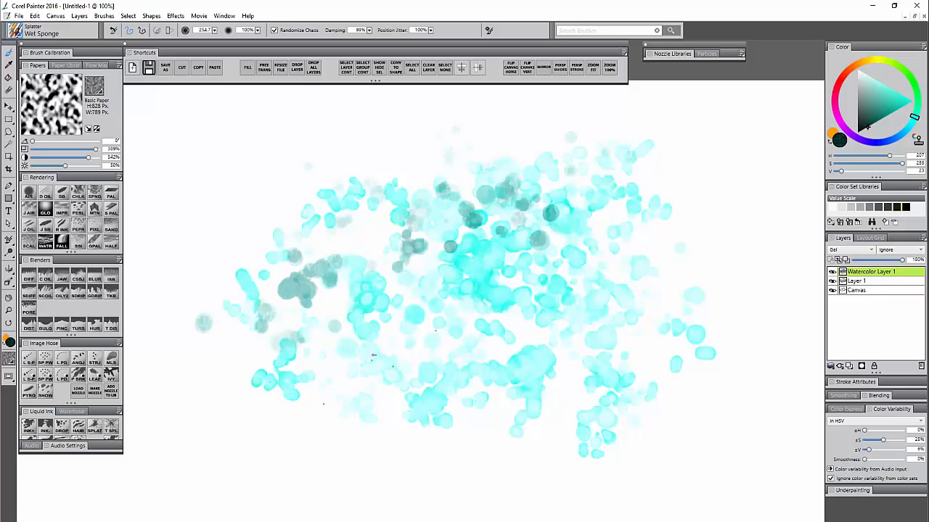
{"action": "mouse_move", "coordinate": [373, 355]}
{"action": "left_mouse_down"}
{"action": "mouse_move", "coordinate": [432, 408]}
{"action": "mouse_move", "coordinate": [506, 298]}
{"action": "mouse_move", "coordinate": [564, 332]}
{"action": "mouse_move", "coordinate": [576, 415]}
{"action": "mouse_move", "coordinate": [635, 346]}
{"action": "mouse_move", "coordinate": [673, 256]}
{"action": "mouse_move", "coordinate": [718, 341]}
{"action": "left_mouse_up"}
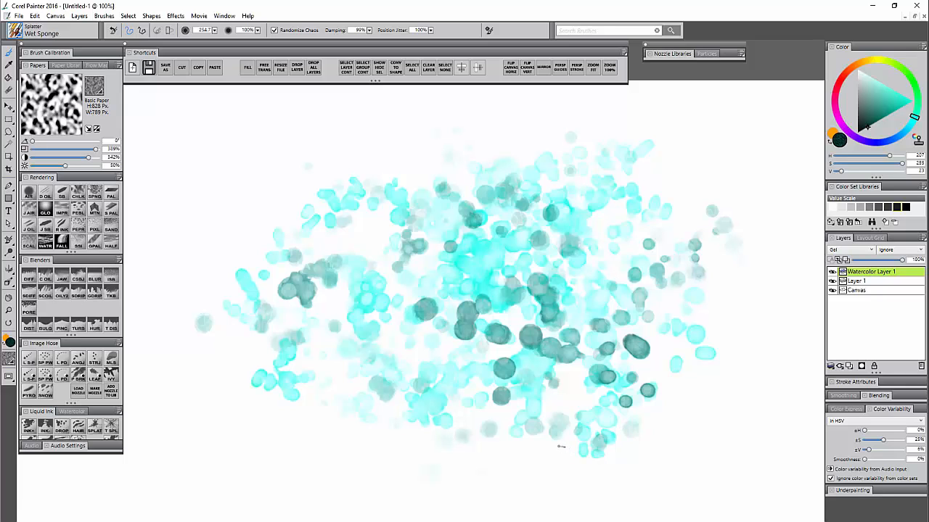
Step: Switch to the Water Splat variant and scatter eleven small dark teal splats over the sponge texture
{"action": "left_click", "coordinate": [15, 32]}
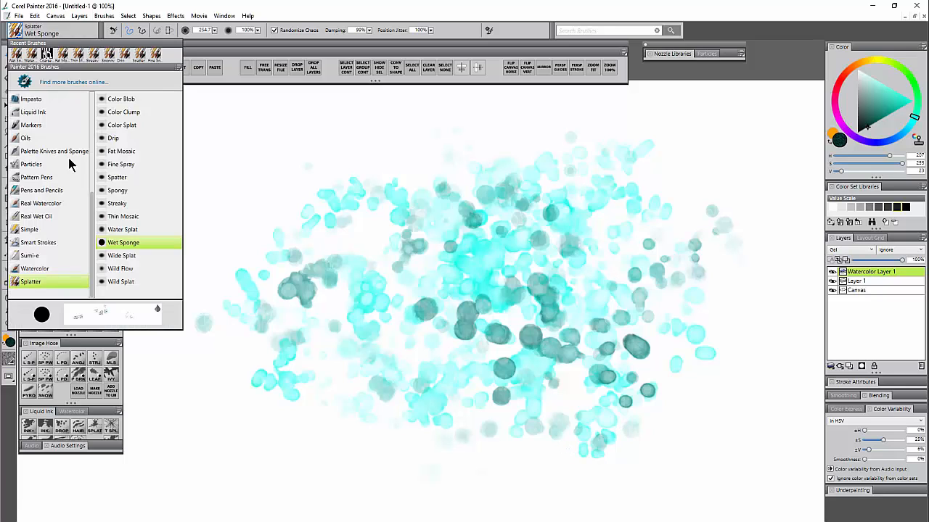
{"action": "left_click", "coordinate": [129, 234]}
{"action": "left_click", "coordinate": [345, 198]}
{"action": "left_click", "coordinate": [410, 216]}
{"action": "left_click", "coordinate": [443, 143]}
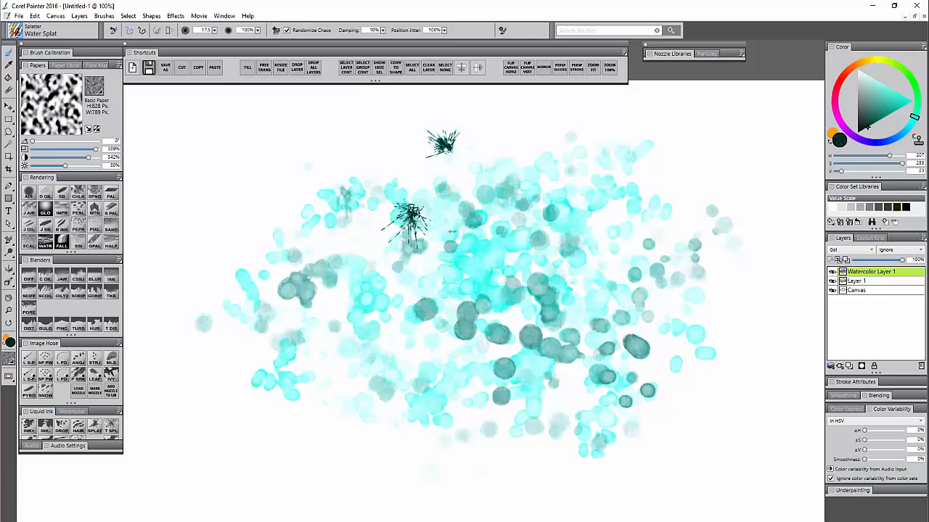
{"action": "left_click", "coordinate": [465, 254]}
{"action": "left_click", "coordinate": [344, 333]}
{"action": "left_click", "coordinate": [265, 388]}
{"action": "left_click", "coordinate": [373, 415]}
{"action": "left_click", "coordinate": [537, 234]}
{"action": "left_click", "coordinate": [583, 303]}
{"action": "left_click", "coordinate": [475, 388]}
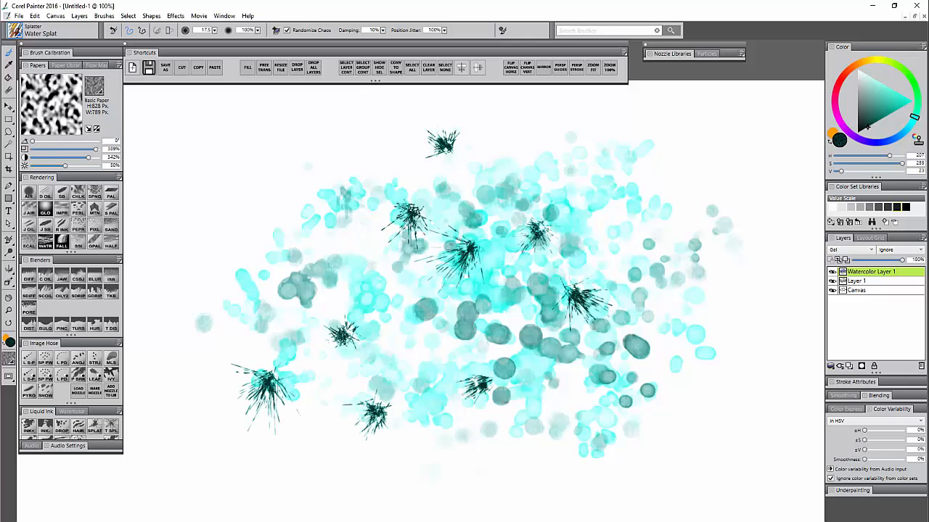
{"action": "left_click", "coordinate": [603, 192]}
Step: Choose a bright cyan and add eight Water Splat marks among and around the dark splats
{"action": "left_click_drag", "start_coordinate": [867, 127], "coordinate": [907, 104]}
{"action": "left_click", "coordinate": [650, 217]}
{"action": "left_click", "coordinate": [632, 251]}
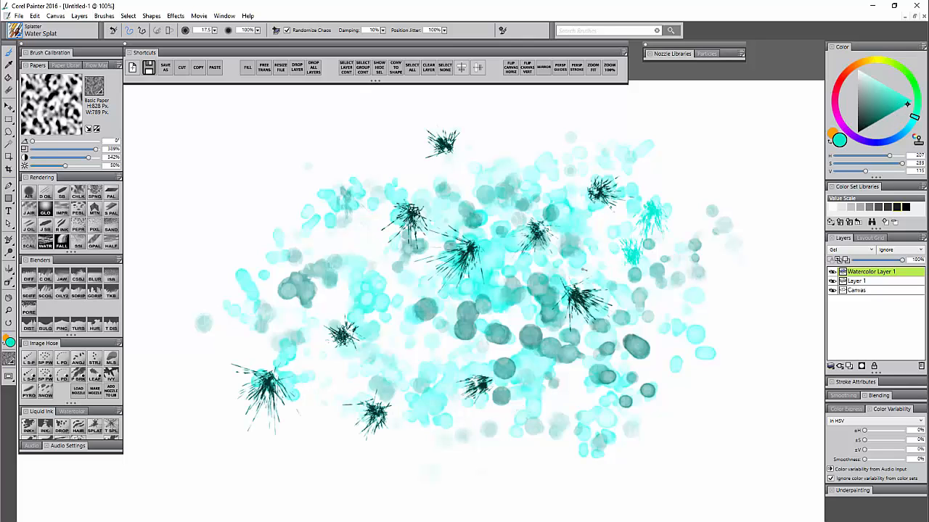
{"action": "left_click", "coordinate": [579, 248]}
{"action": "left_click", "coordinate": [523, 166]}
{"action": "left_click", "coordinate": [341, 187]}
{"action": "left_click", "coordinate": [246, 258]}
{"action": "left_click", "coordinate": [237, 321]}
{"action": "left_click", "coordinate": [334, 415]}
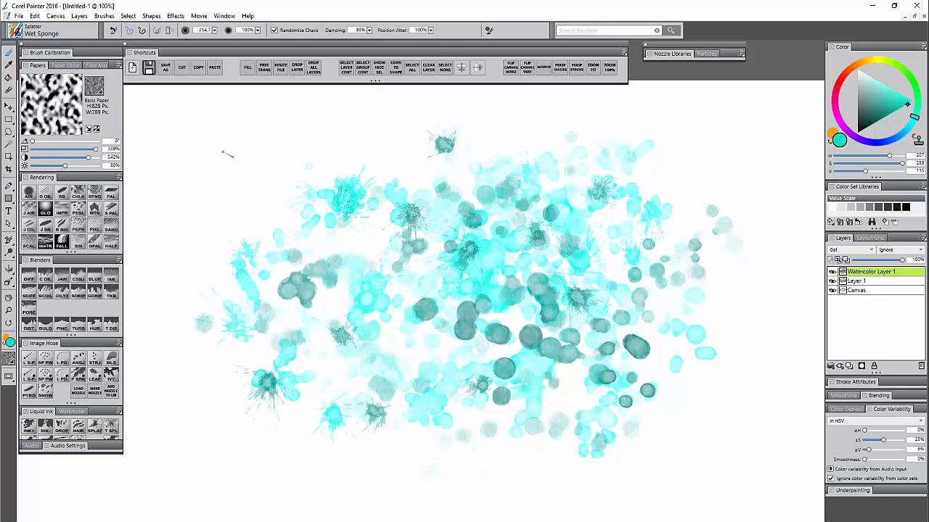
Step: Paint more Wet Sponge strokes over the artwork, first in cyan, and in black on the right side of the canvas
{"action": "left_click_drag", "start_coordinate": [225, 151], "coordinate": [189, 203]}
{"action": "mouse_move", "coordinate": [302, 145]}
{"action": "left_mouse_down"}
{"action": "mouse_move", "coordinate": [315, 183]}
{"action": "mouse_move", "coordinate": [325, 140]}
{"action": "mouse_move", "coordinate": [324, 174]}
{"action": "left_mouse_up"}
{"action": "mouse_move", "coordinate": [334, 142]}
{"action": "left_mouse_down"}
{"action": "mouse_move", "coordinate": [393, 139]}
{"action": "mouse_move", "coordinate": [373, 196]}
{"action": "left_mouse_up"}
{"action": "mouse_move", "coordinate": [466, 158]}
{"action": "left_mouse_down"}
{"action": "mouse_move", "coordinate": [525, 348]}
{"action": "mouse_move", "coordinate": [513, 308]}
{"action": "left_mouse_up"}
{"action": "left_click", "coordinate": [858, 132]}
{"action": "mouse_move", "coordinate": [595, 163]}
{"action": "left_mouse_down"}
{"action": "mouse_move", "coordinate": [553, 276]}
{"action": "mouse_move", "coordinate": [639, 230]}
{"action": "mouse_move", "coordinate": [793, 218]}
{"action": "mouse_move", "coordinate": [709, 452]}
{"action": "left_mouse_up"}
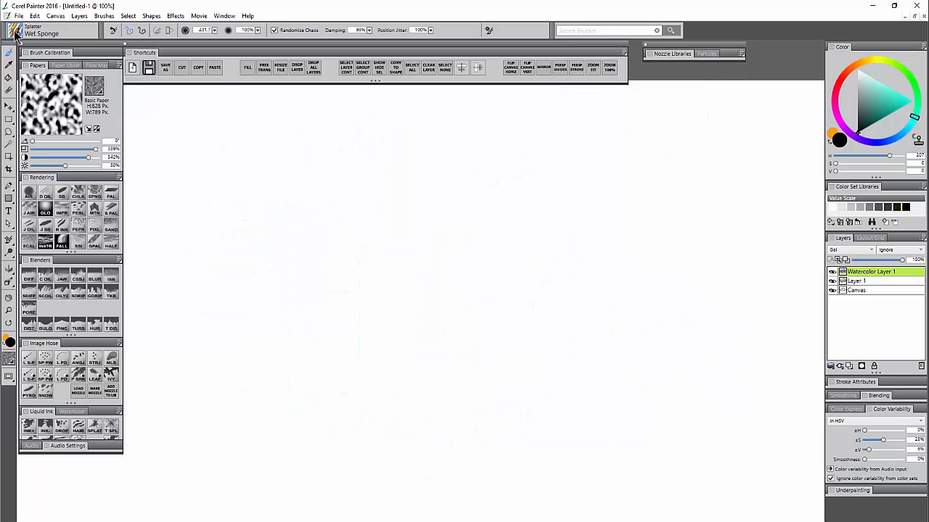
Step: Clear the watercolor marks and place seven separate black blots with the Wide Splat variant
{"action": "left_click", "coordinate": [16, 32]}
{"action": "left_click", "coordinate": [120, 255]}
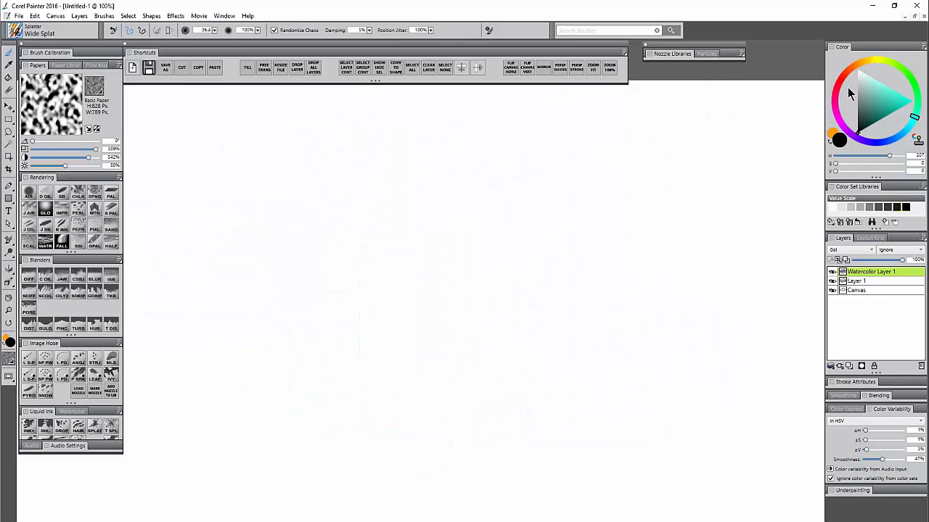
{"action": "left_click", "coordinate": [446, 291]}
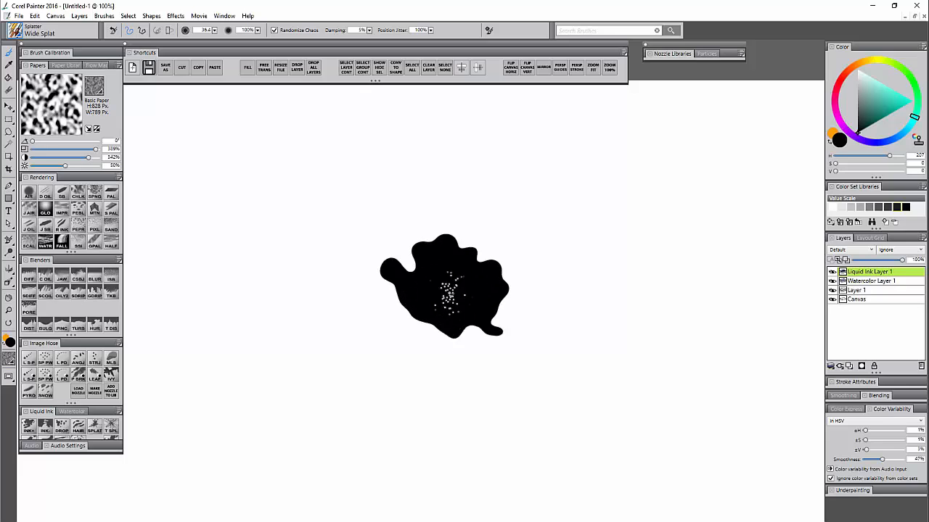
{"action": "left_click", "coordinate": [613, 280]}
{"action": "left_click", "coordinate": [632, 349]}
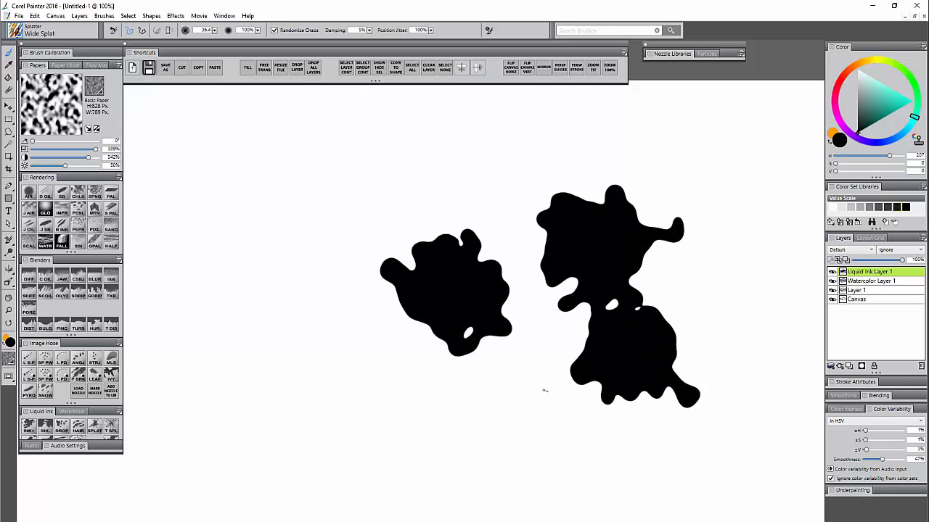
{"action": "left_click", "coordinate": [297, 299]}
{"action": "left_click", "coordinate": [358, 186]}
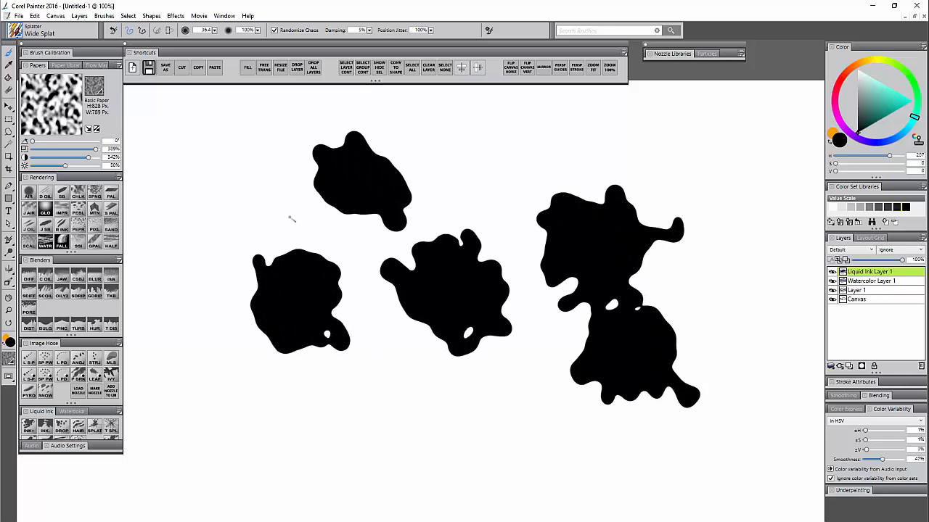
{"action": "left_click", "coordinate": [252, 198]}
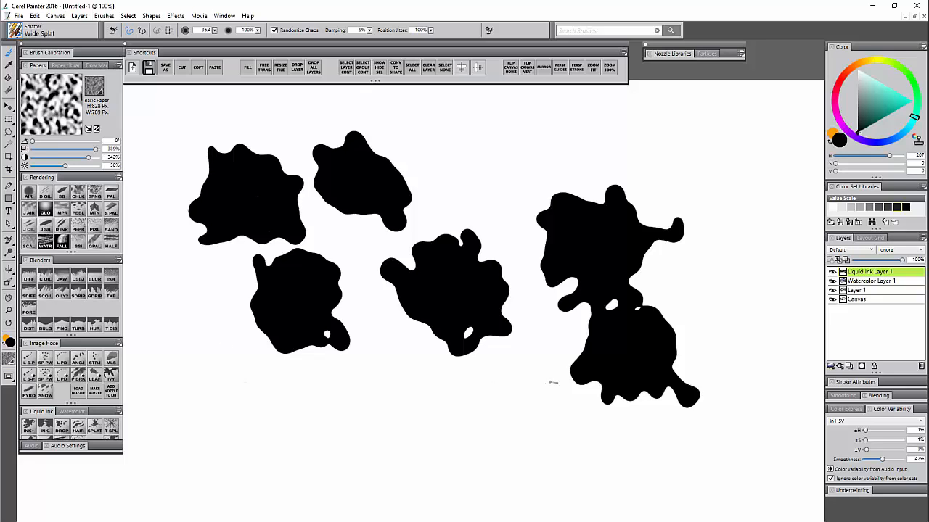
{"action": "left_click", "coordinate": [486, 429]}
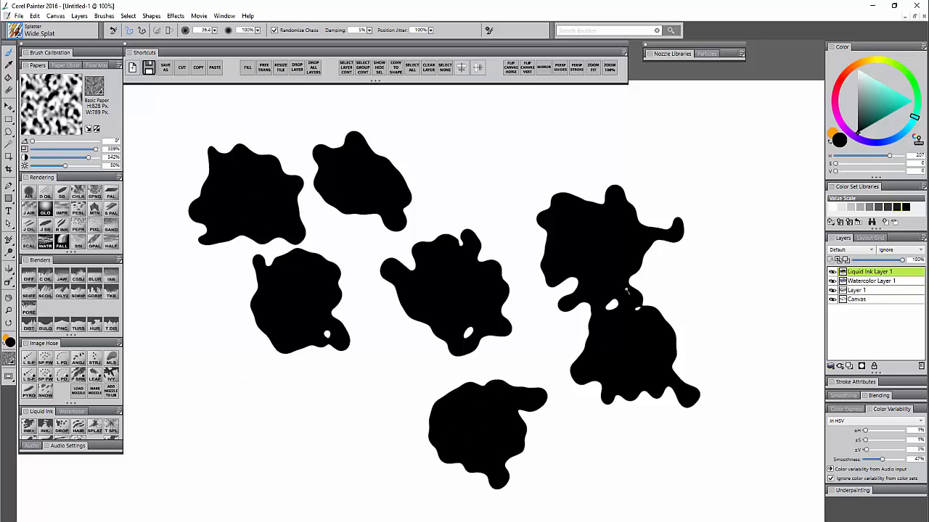
Step: Reduce the Wide Splat size to 33.0 and add smaller splats along the edges of the blots to extend and join them
{"action": "left_click", "coordinate": [621, 183]}
{"action": "left_click", "coordinate": [567, 204]}
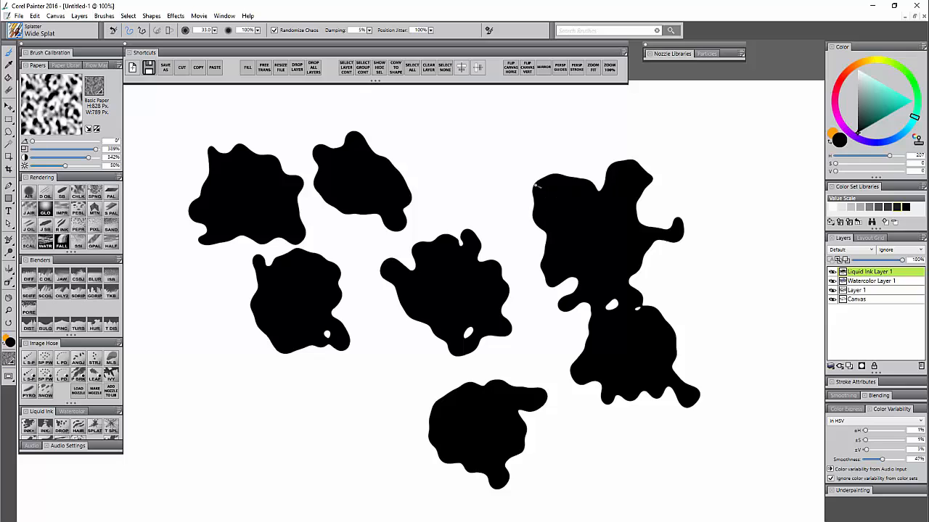
{"action": "left_click", "coordinate": [535, 181]}
{"action": "left_click", "coordinate": [666, 228]}
{"action": "left_click", "coordinate": [704, 208]}
{"action": "left_click", "coordinate": [639, 280]}
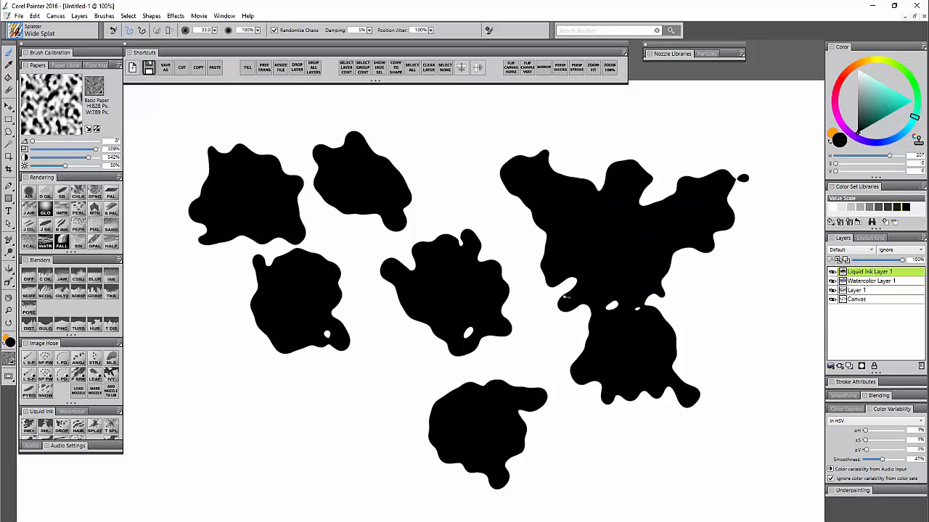
{"action": "left_click", "coordinate": [559, 290]}
{"action": "left_click", "coordinate": [484, 357]}
{"action": "left_click", "coordinate": [404, 377]}
{"action": "left_click", "coordinate": [309, 351]}
{"action": "left_click", "coordinate": [279, 365]}
{"action": "left_click", "coordinate": [245, 400]}
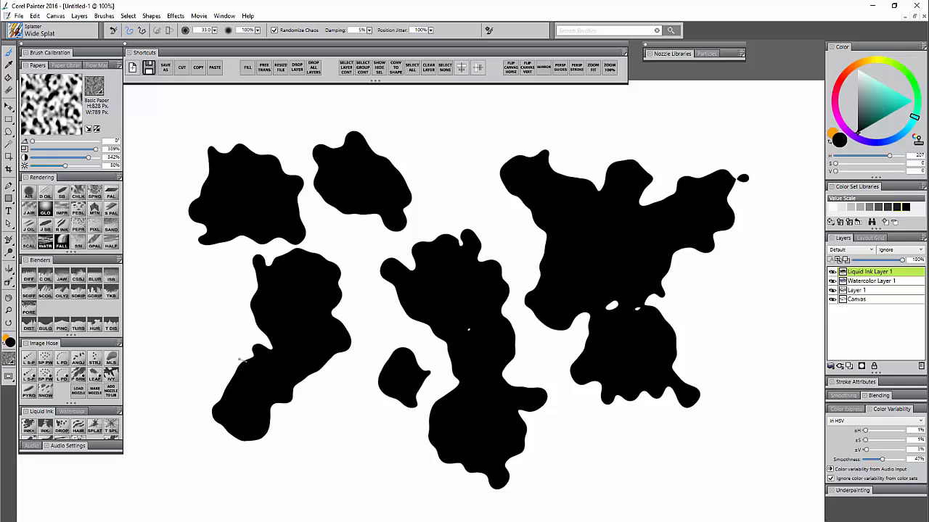
{"action": "left_click", "coordinate": [219, 370]}
{"action": "left_click", "coordinate": [255, 410]}
{"action": "left_click", "coordinate": [283, 446]}
{"action": "left_click", "coordinate": [410, 174]}
{"action": "left_click", "coordinate": [431, 163]}
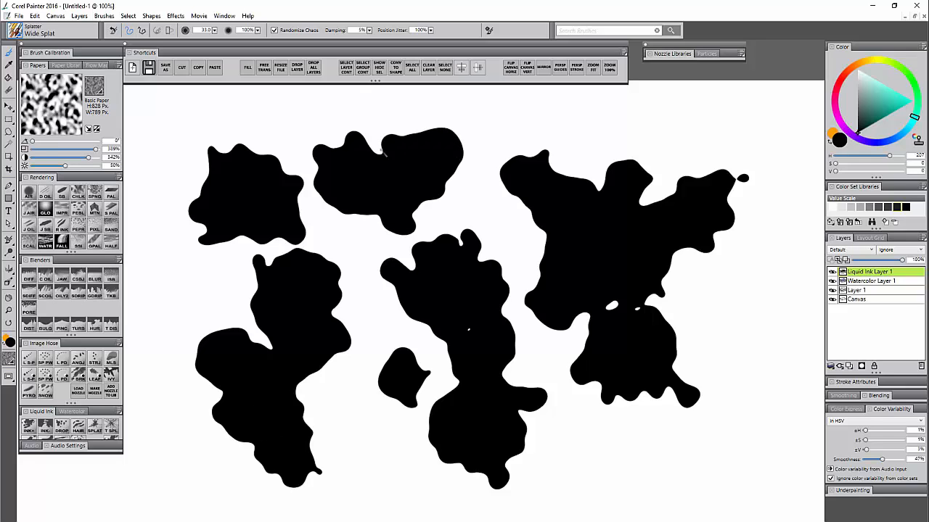
{"action": "left_click", "coordinate": [383, 134]}
{"action": "left_click", "coordinate": [225, 160]}
{"action": "left_click", "coordinate": [628, 410]}
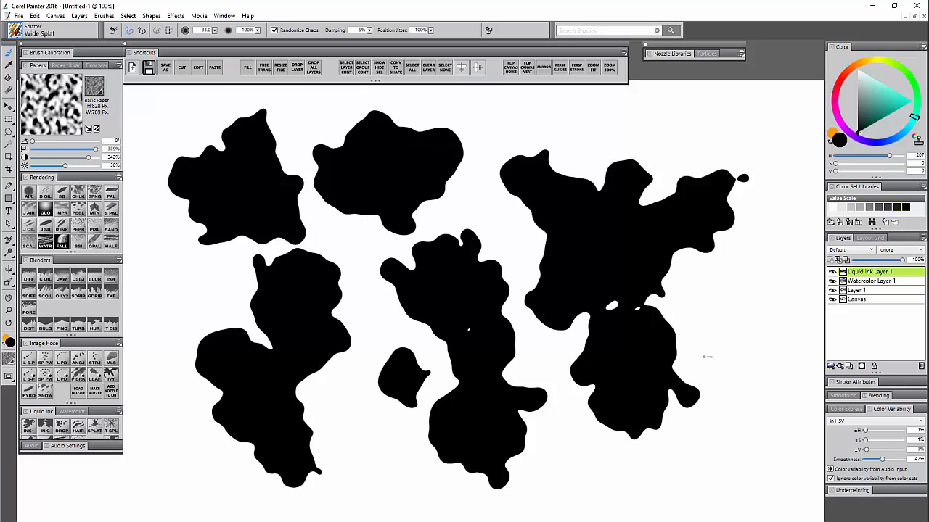
Step: Switch to the Drip variant and draw thin drips running down from the undersides of the black blots
{"action": "left_click", "coordinate": [22, 32]}
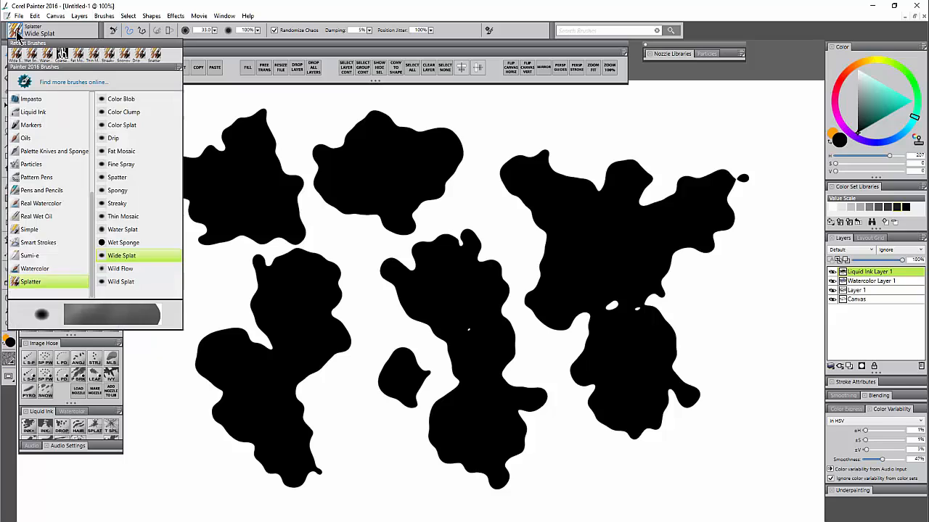
{"action": "left_click", "coordinate": [119, 138]}
{"action": "left_click_drag", "start_coordinate": [703, 237], "coordinate": [705, 324]}
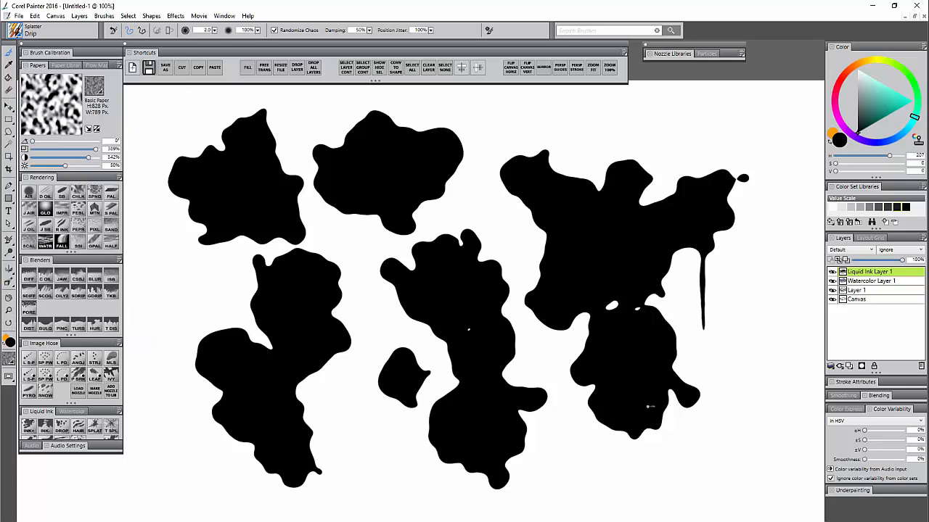
{"action": "left_click_drag", "start_coordinate": [648, 406], "coordinate": [649, 517]}
{"action": "left_click_drag", "start_coordinate": [617, 428], "coordinate": [620, 521]}
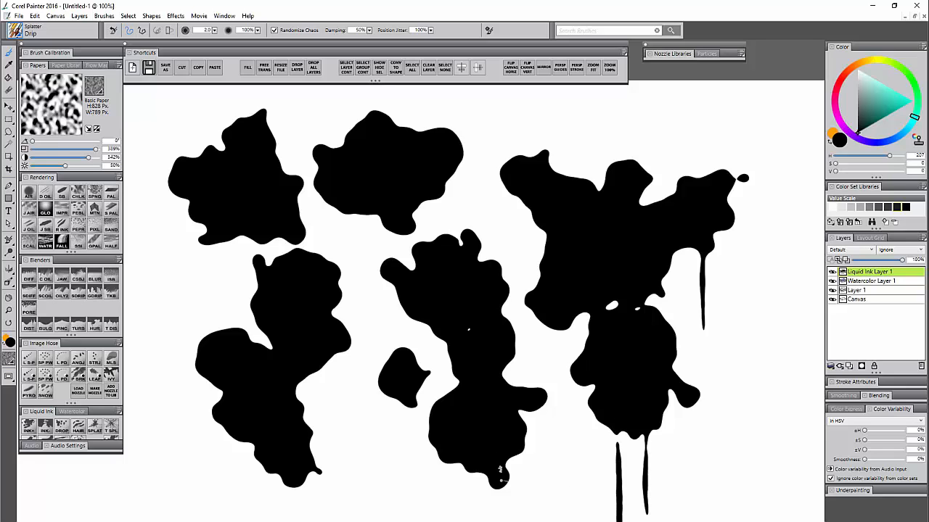
{"action": "left_click_drag", "start_coordinate": [499, 471], "coordinate": [502, 521]}
{"action": "left_click_drag", "start_coordinate": [356, 212], "coordinate": [363, 328]}
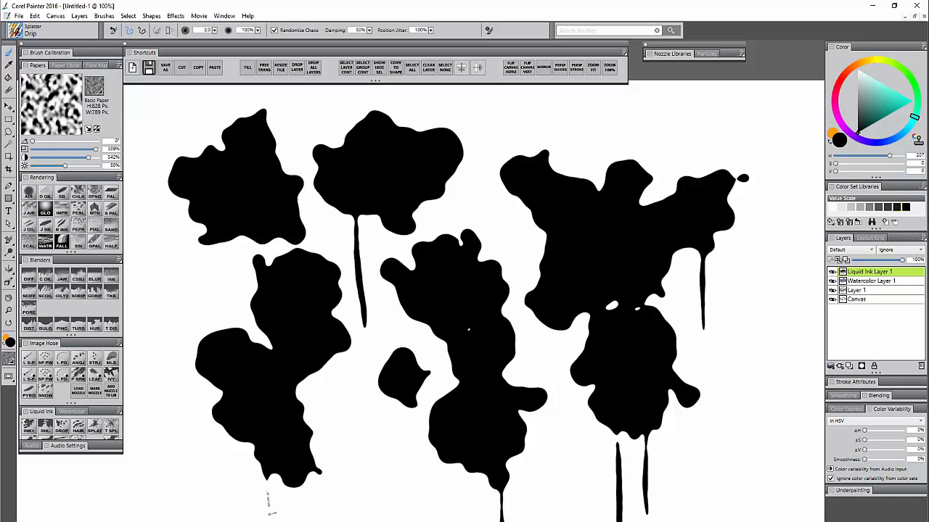
{"action": "left_click_drag", "start_coordinate": [270, 514], "coordinate": [270, 521]}
Step: Enlarge the Drip brush and fling strokes outward from the upper-right and upper-left blots
{"action": "left_click_drag", "start_coordinate": [642, 205], "coordinate": [660, 119]}
{"action": "left_click_drag", "start_coordinate": [630, 224], "coordinate": [742, 177]}
{"action": "left_click_drag", "start_coordinate": [240, 183], "coordinate": [185, 114]}
{"action": "left_click_drag", "start_coordinate": [222, 195], "coordinate": [178, 200]}
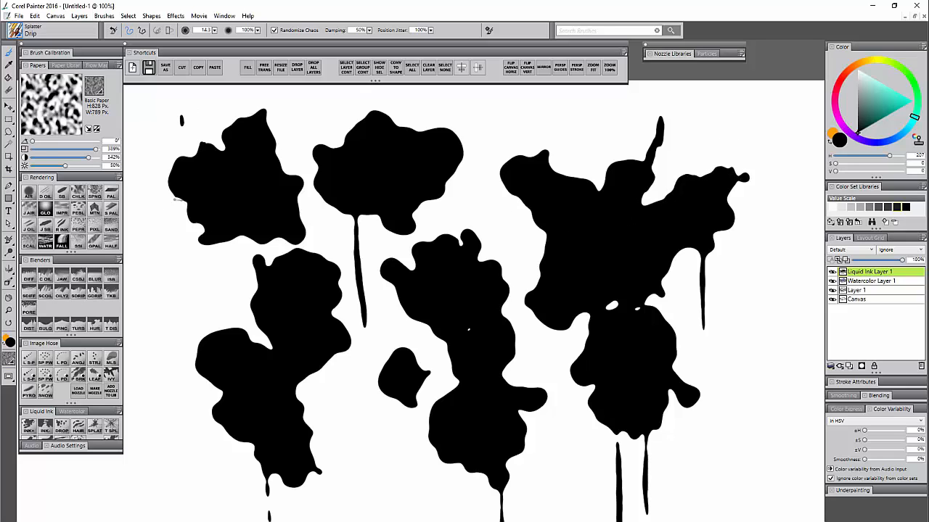
{"action": "left_click_drag", "start_coordinate": [239, 221], "coordinate": [121, 286]}
{"action": "left_click_drag", "start_coordinate": [210, 211], "coordinate": [131, 276]}
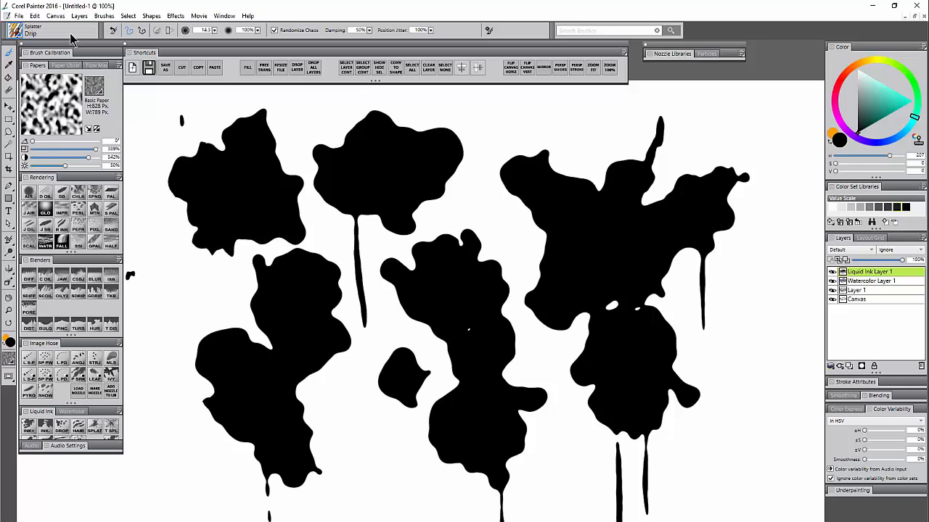
Step: Switch to the Spatter variant and scatter small black droplets around the blots across the canvas
{"action": "left_click", "coordinate": [14, 32]}
{"action": "left_click", "coordinate": [126, 179]}
{"action": "mouse_move", "coordinate": [254, 227]}
{"action": "left_mouse_down"}
{"action": "mouse_move", "coordinate": [233, 294]}
{"action": "mouse_move", "coordinate": [179, 372]}
{"action": "mouse_move", "coordinate": [195, 438]}
{"action": "left_mouse_up"}
{"action": "left_click", "coordinate": [370, 417]}
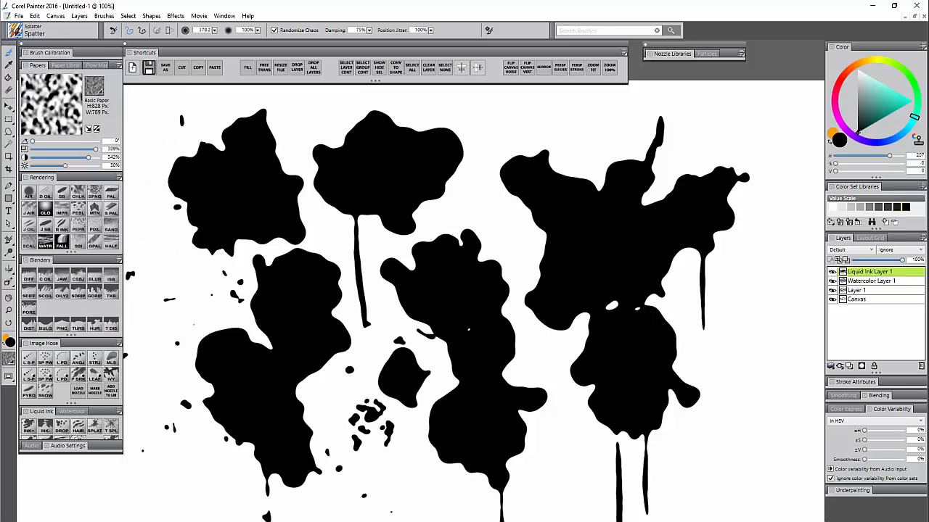
{"action": "left_click", "coordinate": [529, 197]}
{"action": "mouse_move", "coordinate": [661, 185]}
{"action": "left_mouse_down"}
{"action": "mouse_move", "coordinate": [746, 187]}
{"action": "mouse_move", "coordinate": [750, 230]}
{"action": "mouse_move", "coordinate": [686, 317]}
{"action": "mouse_move", "coordinate": [743, 366]}
{"action": "mouse_move", "coordinate": [649, 433]}
{"action": "mouse_move", "coordinate": [573, 468]}
{"action": "left_mouse_up"}
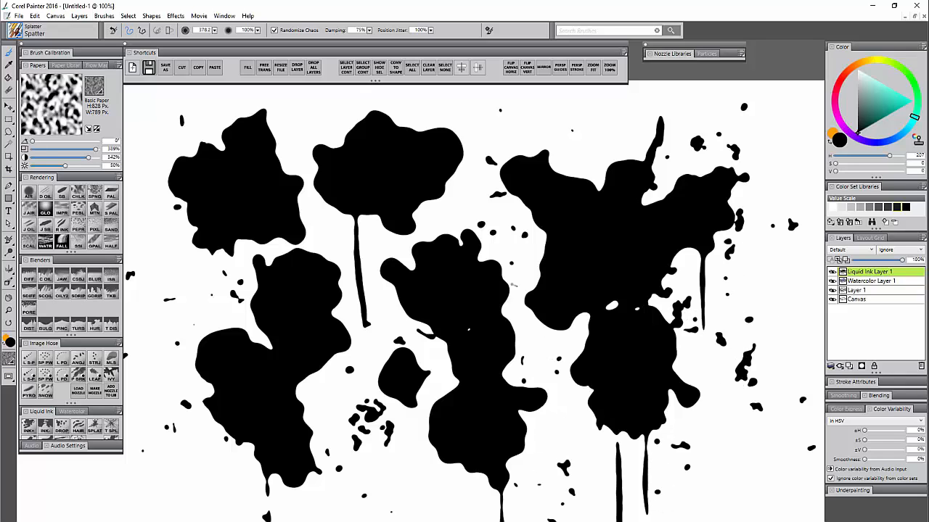
{"action": "left_click", "coordinate": [455, 199]}
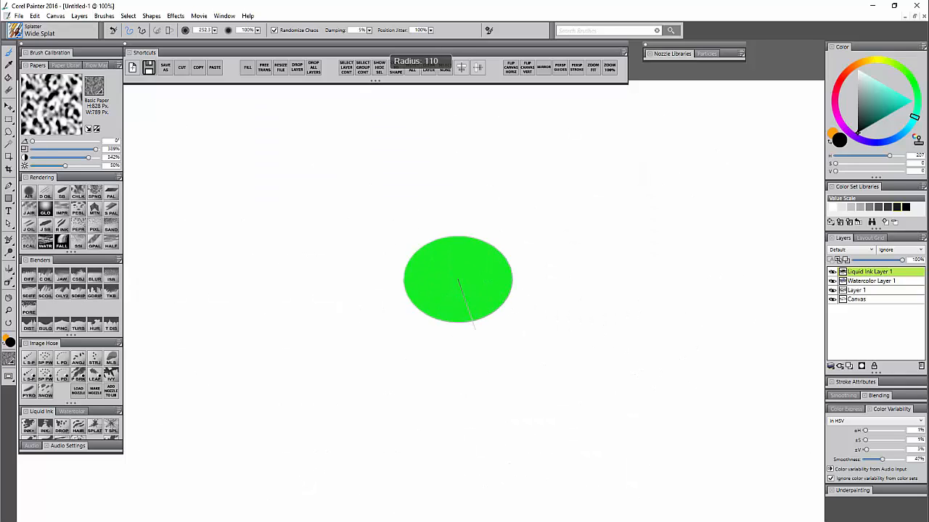
Step: Clear the ink layer and place one large black Wide Splat at size 125.0 in the middle of the canvas
{"action": "left_click", "coordinate": [436, 280]}
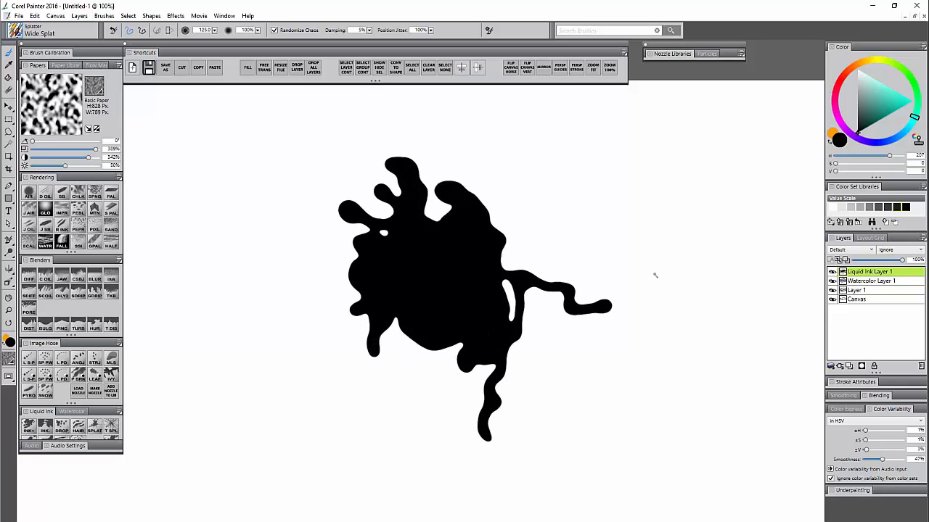
Step: Reduce the Wide Splat brush to size 11.2 and place several separate small black splats beside the large one
{"action": "left_click", "coordinate": [526, 205], "text": "ctrl+alt"}
{"action": "left_click", "coordinate": [540, 200]}
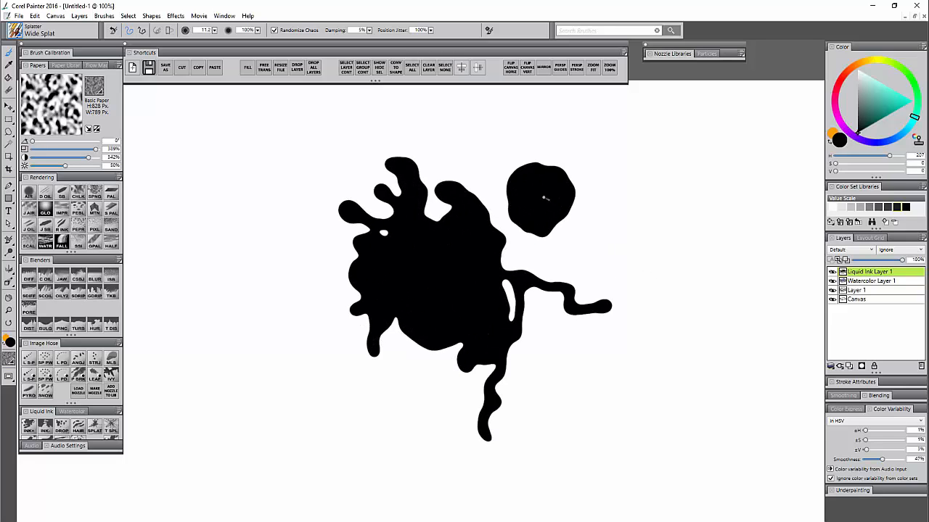
{"action": "key", "text": "ctrl+z"}
{"action": "left_click", "coordinate": [605, 196]}
{"action": "left_click", "coordinate": [531, 164]}
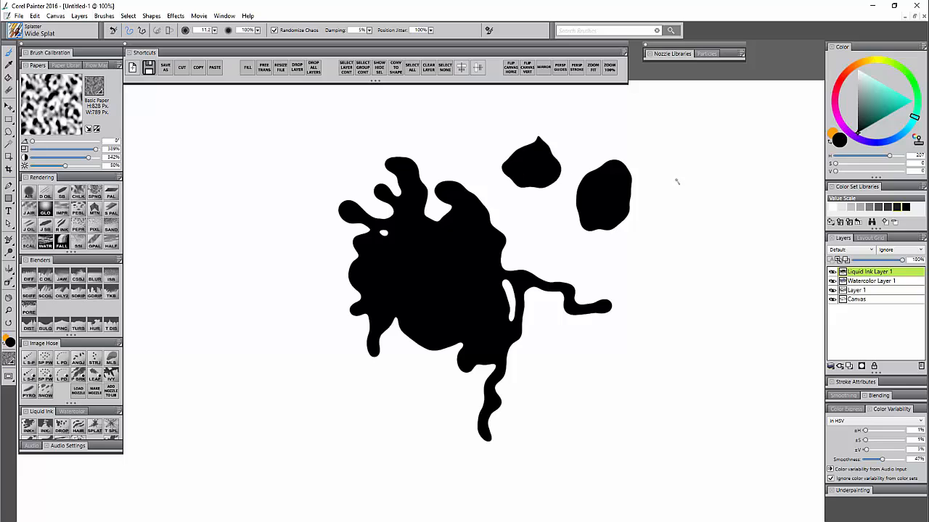
{"action": "left_click", "coordinate": [680, 175]}
{"action": "left_click", "coordinate": [670, 258]}
{"action": "left_click", "coordinate": [747, 260]}
{"action": "left_click", "coordinate": [671, 338]}
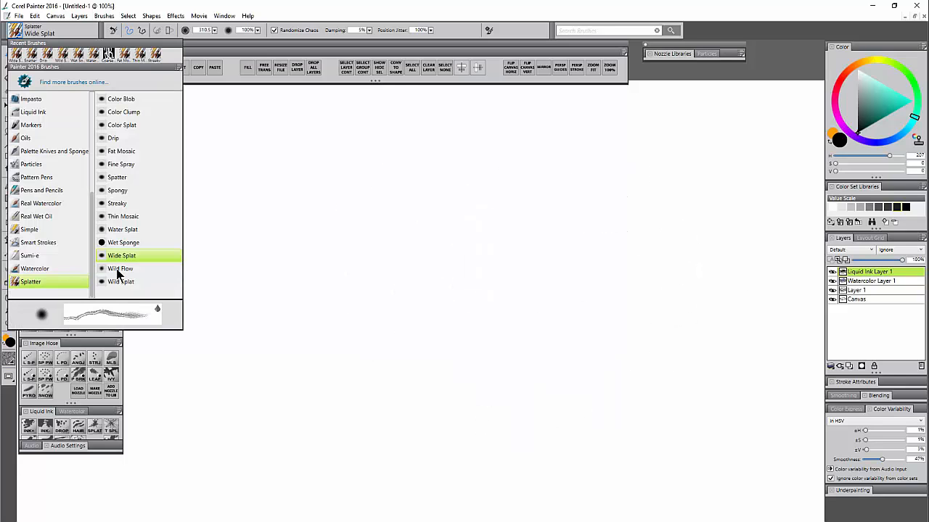
Step: Switch to the Wild Flow variant, choose a saturated purple and paint flowing strands across the canvas
{"action": "left_click", "coordinate": [118, 269]}
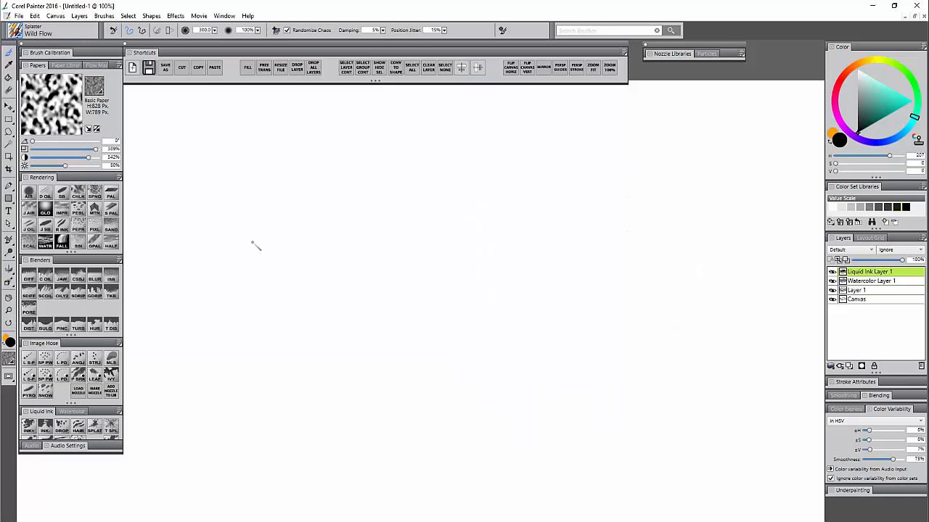
{"action": "left_click", "coordinate": [849, 135]}
{"action": "left_click", "coordinate": [912, 101]}
{"action": "mouse_move", "coordinate": [413, 135]}
{"action": "left_mouse_down"}
{"action": "mouse_move", "coordinate": [362, 258]}
{"action": "mouse_move", "coordinate": [342, 270]}
{"action": "mouse_move", "coordinate": [192, 248]}
{"action": "mouse_move", "coordinate": [254, 363]}
{"action": "mouse_move", "coordinate": [218, 435]}
{"action": "mouse_move", "coordinate": [435, 471]}
{"action": "mouse_move", "coordinate": [453, 154]}
{"action": "mouse_move", "coordinate": [508, 279]}
{"action": "mouse_move", "coordinate": [537, 435]}
{"action": "mouse_move", "coordinate": [617, 392]}
{"action": "mouse_move", "coordinate": [659, 170]}
{"action": "mouse_move", "coordinate": [696, 450]}
{"action": "mouse_move", "coordinate": [718, 290]}
{"action": "mouse_move", "coordinate": [479, 137]}
{"action": "mouse_move", "coordinate": [170, 172]}
{"action": "mouse_move", "coordinate": [174, 428]}
{"action": "mouse_move", "coordinate": [362, 261]}
{"action": "mouse_move", "coordinate": [475, 356]}
{"action": "left_mouse_up"}
{"action": "key", "text": "ctrl+z"}
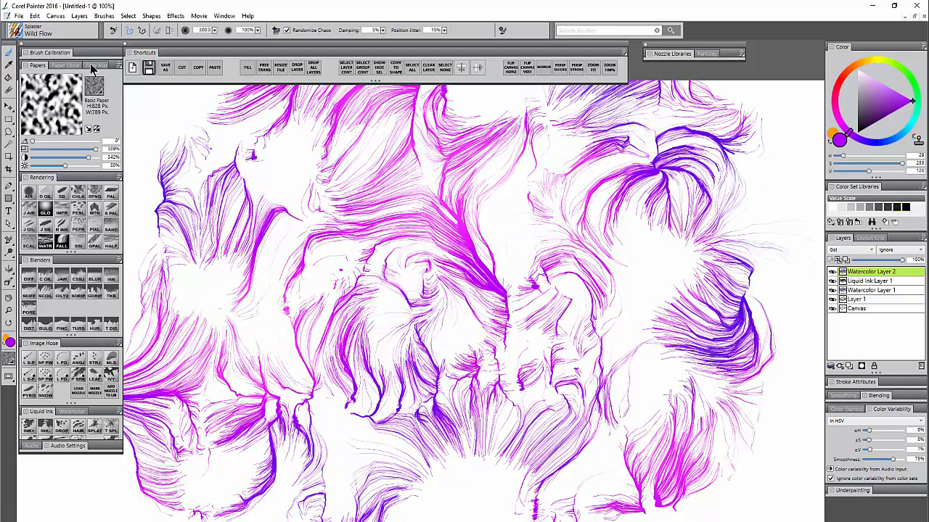
{"action": "key", "text": "ctrl+z"}
Step: Choose the Fine Dots flow map and paint purple Wild Flow strokes over the middle of the canvas
{"action": "left_click", "coordinate": [95, 65]}
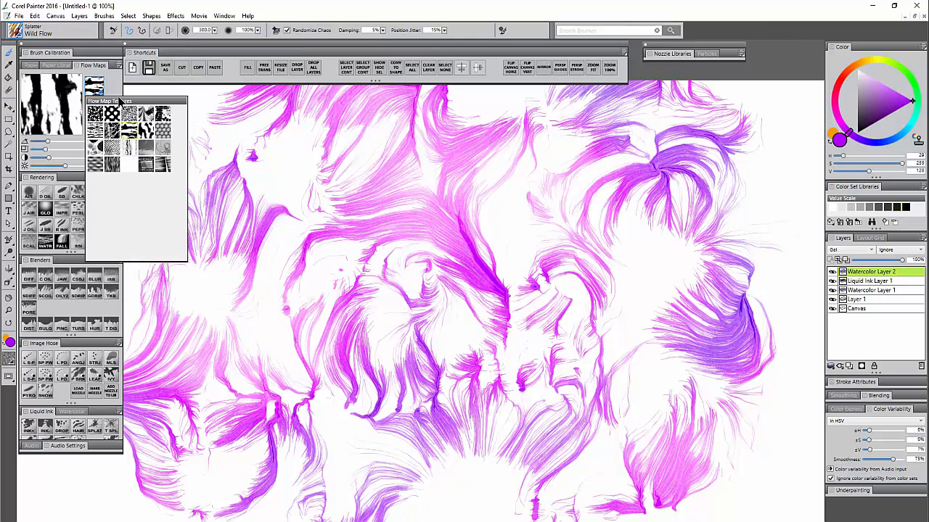
{"action": "left_click", "coordinate": [101, 90]}
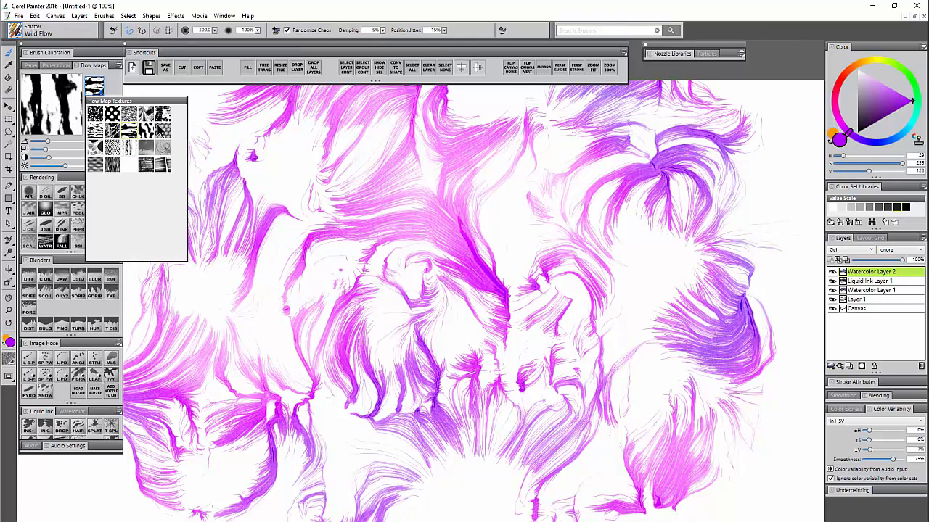
{"action": "left_click", "coordinate": [111, 116]}
{"action": "mouse_move", "coordinate": [407, 174]}
{"action": "left_mouse_down"}
{"action": "mouse_move", "coordinate": [442, 225]}
{"action": "mouse_move", "coordinate": [312, 283]}
{"action": "mouse_move", "coordinate": [523, 109]}
{"action": "left_mouse_up"}
{"action": "mouse_move", "coordinate": [504, 239]}
{"action": "left_mouse_down"}
{"action": "mouse_move", "coordinate": [363, 388]}
{"action": "mouse_move", "coordinate": [500, 319]}
{"action": "mouse_move", "coordinate": [617, 218]}
{"action": "mouse_move", "coordinate": [599, 439]}
{"action": "mouse_move", "coordinate": [617, 239]}
{"action": "mouse_move", "coordinate": [591, 192]}
{"action": "left_mouse_up"}
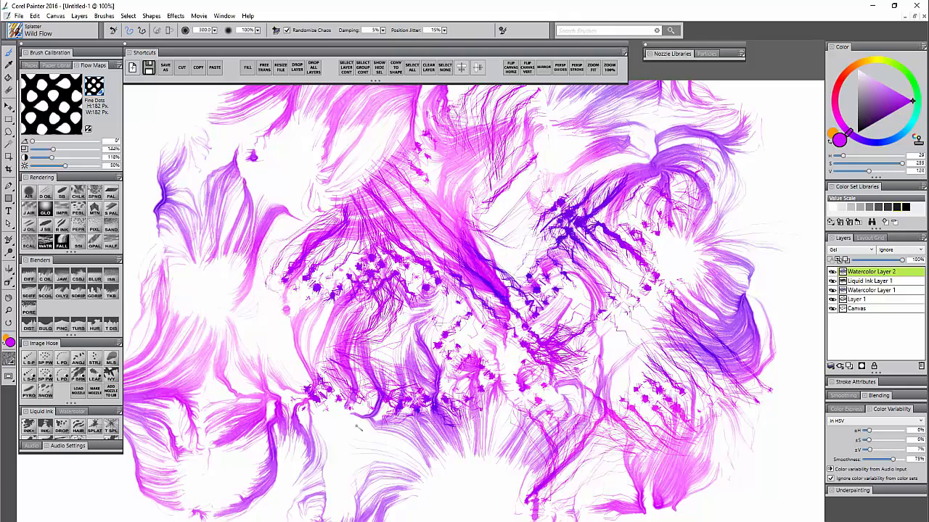
Step: Choose the Hot Lava flow map and paint black Wild Flow strokes over the purple strands
{"action": "left_click", "coordinate": [94, 86]}
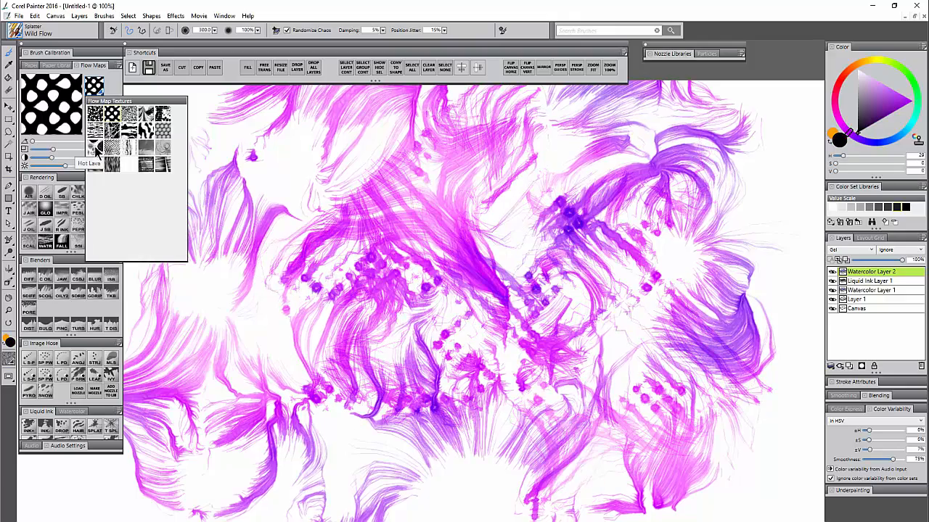
{"action": "left_click", "coordinate": [97, 149]}
{"action": "mouse_move", "coordinate": [338, 155]}
{"action": "left_mouse_down"}
{"action": "mouse_move", "coordinate": [189, 218]}
{"action": "mouse_move", "coordinate": [516, 188]}
{"action": "mouse_move", "coordinate": [229, 428]}
{"action": "mouse_move", "coordinate": [479, 457]}
{"action": "mouse_move", "coordinate": [616, 370]}
{"action": "mouse_move", "coordinate": [617, 182]}
{"action": "left_mouse_up"}
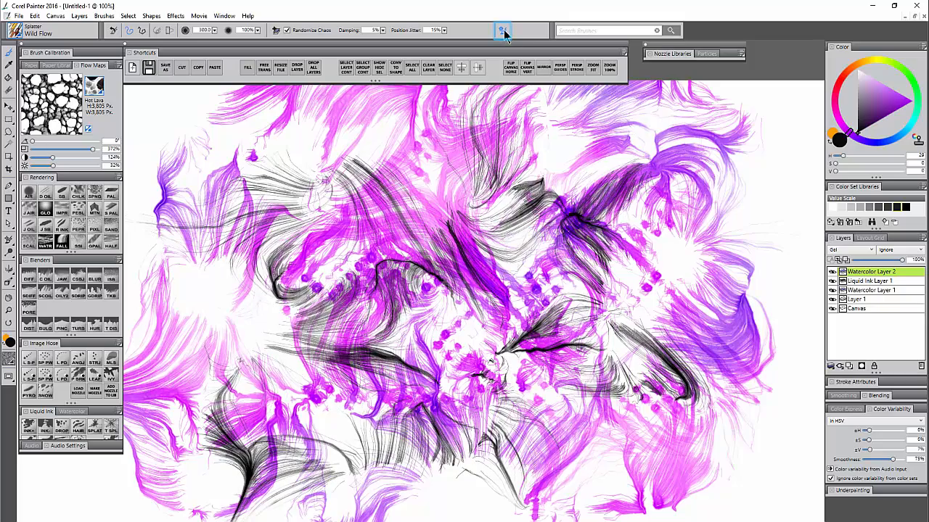
Step: With the Flow Particles controls shown, scale the Hot Lava flow map to 114% and rotate it to 80°, painting a black stroke after each change
{"action": "left_click", "coordinate": [504, 30]}
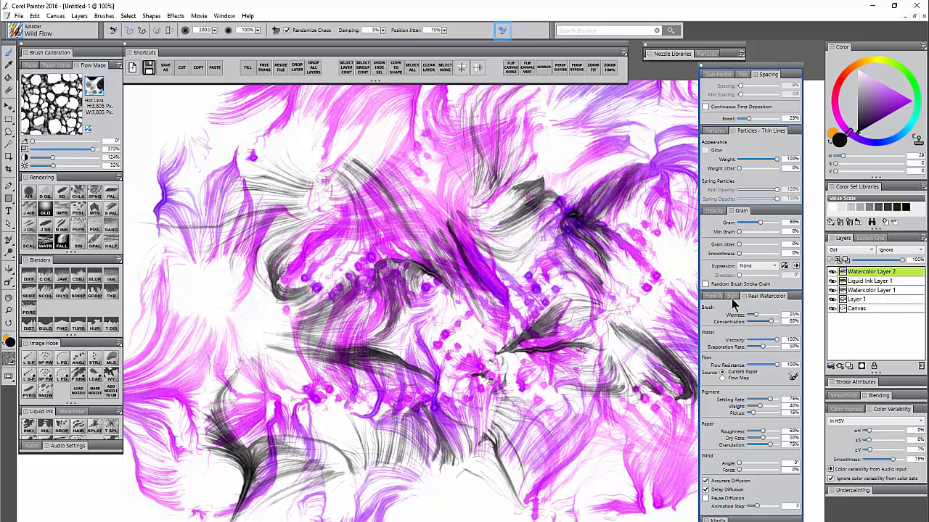
{"action": "left_click", "coordinate": [713, 298]}
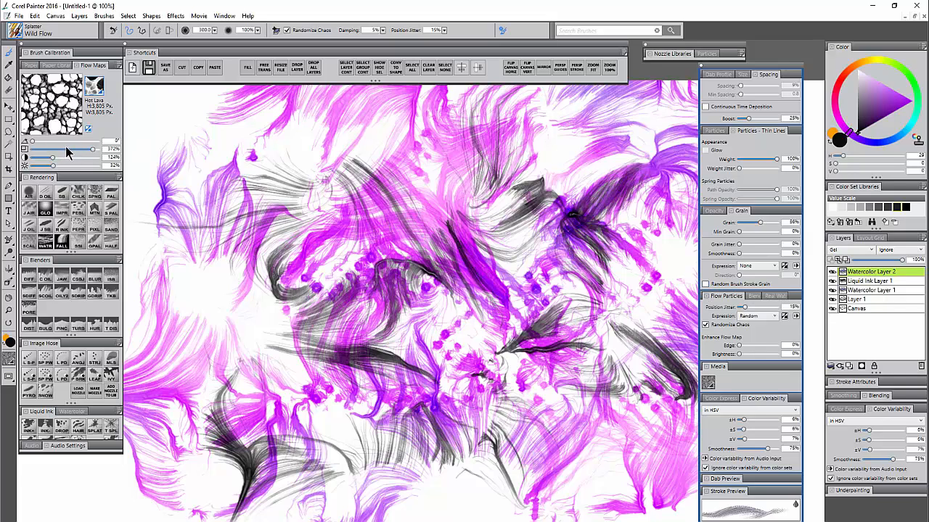
{"action": "left_click_drag", "start_coordinate": [67, 151], "coordinate": [44, 149]}
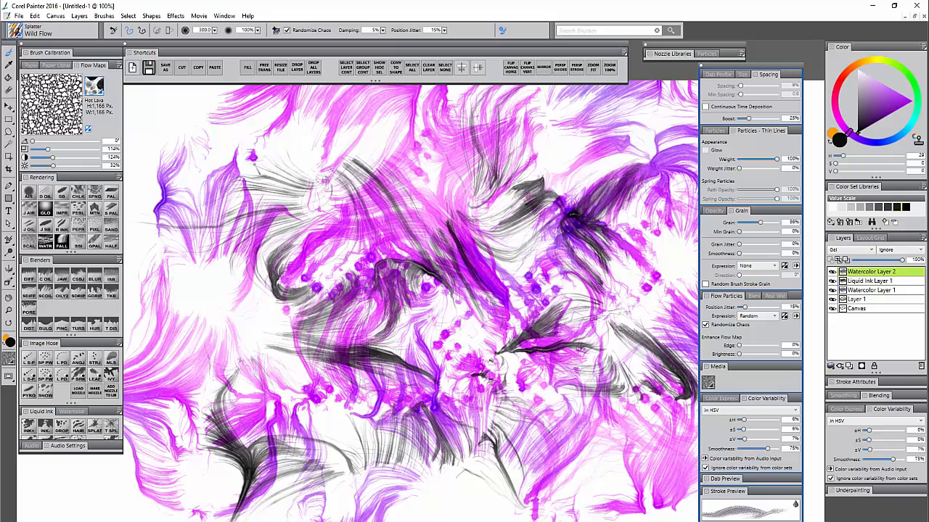
{"action": "mouse_move", "coordinate": [306, 151]}
{"action": "left_mouse_down"}
{"action": "mouse_move", "coordinate": [294, 148]}
{"action": "mouse_move", "coordinate": [362, 156]}
{"action": "mouse_move", "coordinate": [232, 202]}
{"action": "left_mouse_up"}
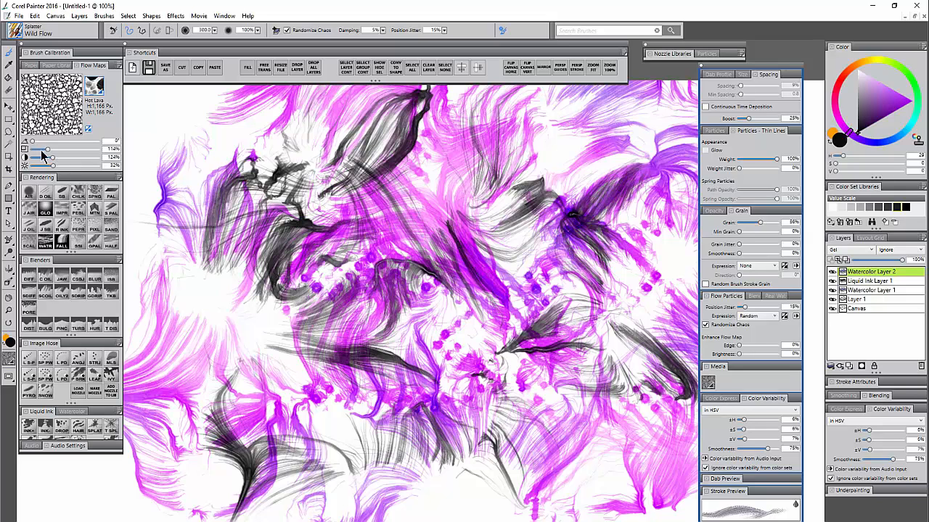
{"action": "left_click_drag", "start_coordinate": [32, 140], "coordinate": [47, 141]}
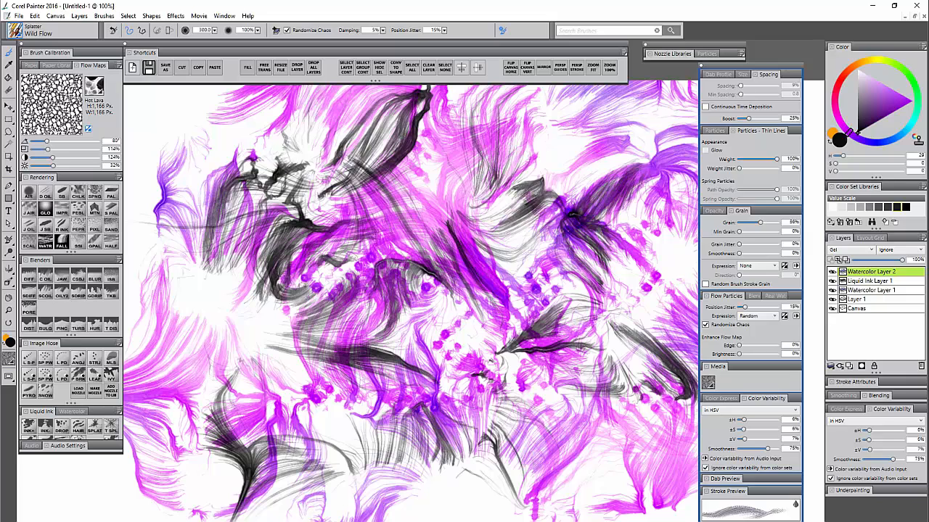
{"action": "mouse_move", "coordinate": [585, 136]}
{"action": "left_mouse_down"}
{"action": "mouse_move", "coordinate": [577, 152]}
{"action": "mouse_move", "coordinate": [544, 166]}
{"action": "mouse_move", "coordinate": [544, 246]}
{"action": "mouse_move", "coordinate": [576, 272]}
{"action": "left_mouse_up"}
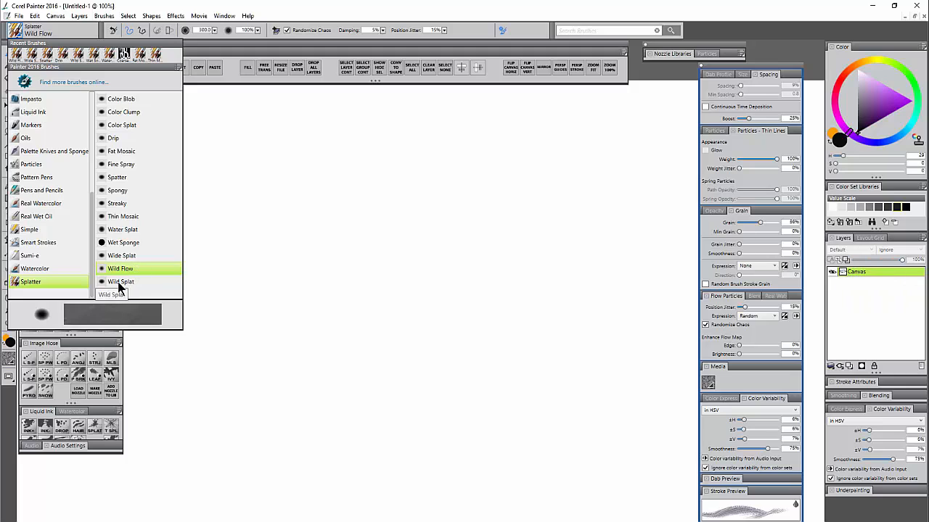
Step: Switch to the Wild Splat variant, choose a saturated hot pink and place three splats in the upper and middle canvas
{"action": "left_click", "coordinate": [123, 284]}
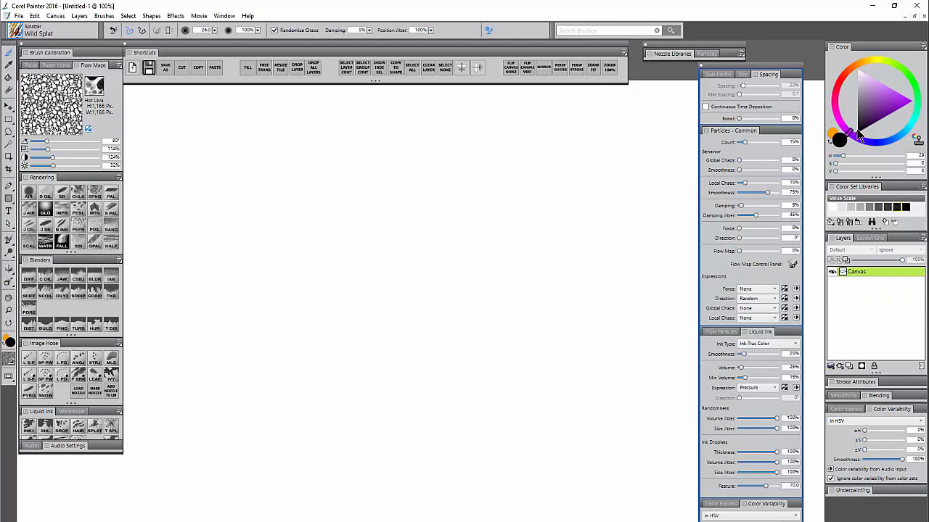
{"action": "left_click", "coordinate": [836, 109]}
{"action": "left_click_drag", "start_coordinate": [893, 109], "coordinate": [913, 101]}
{"action": "left_click_drag", "start_coordinate": [369, 298], "coordinate": [386, 310]}
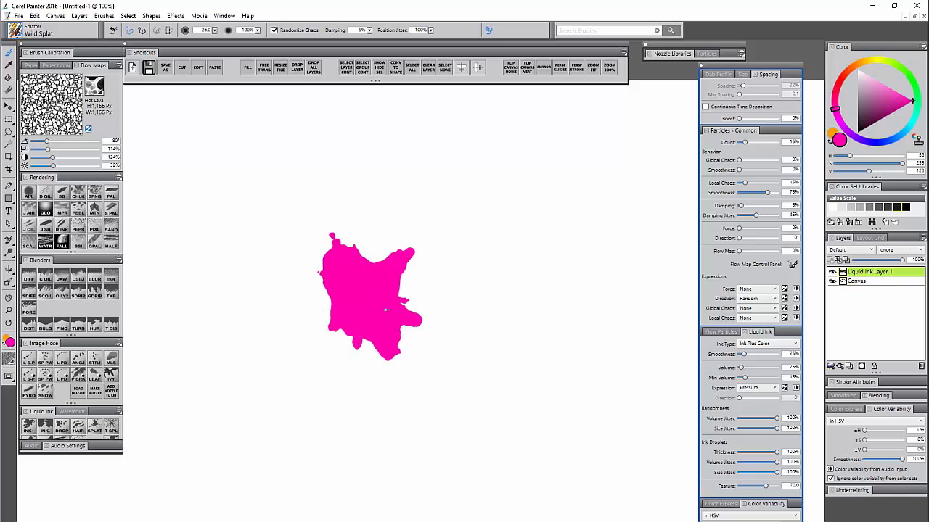
{"action": "left_click_drag", "start_coordinate": [490, 255], "coordinate": [504, 325]}
{"action": "left_click", "coordinate": [338, 156]}
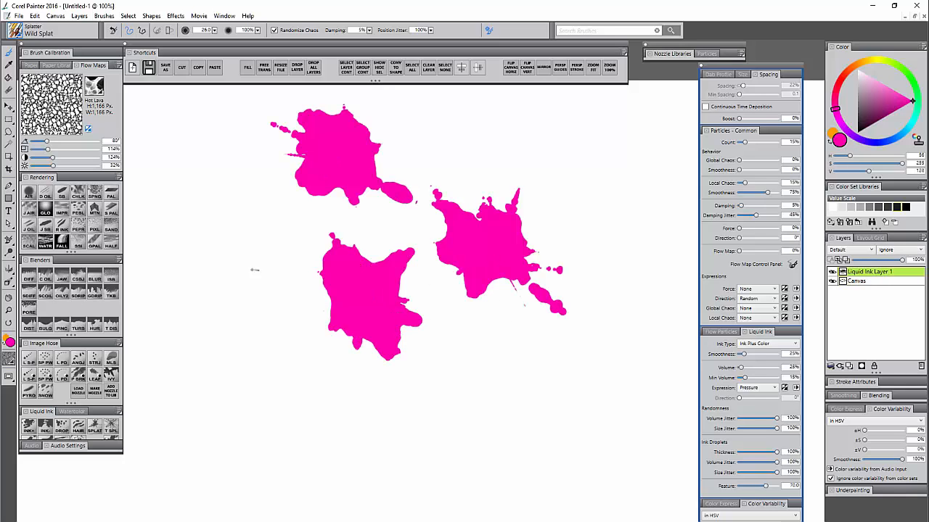
Step: Fill the remaining empty areas around the first three splats with more pink Wild Splats at size 26.0
{"action": "left_click", "coordinate": [254, 269]}
{"action": "left_click", "coordinate": [236, 391]}
{"action": "left_click", "coordinate": [355, 425]}
{"action": "left_click", "coordinate": [462, 392]}
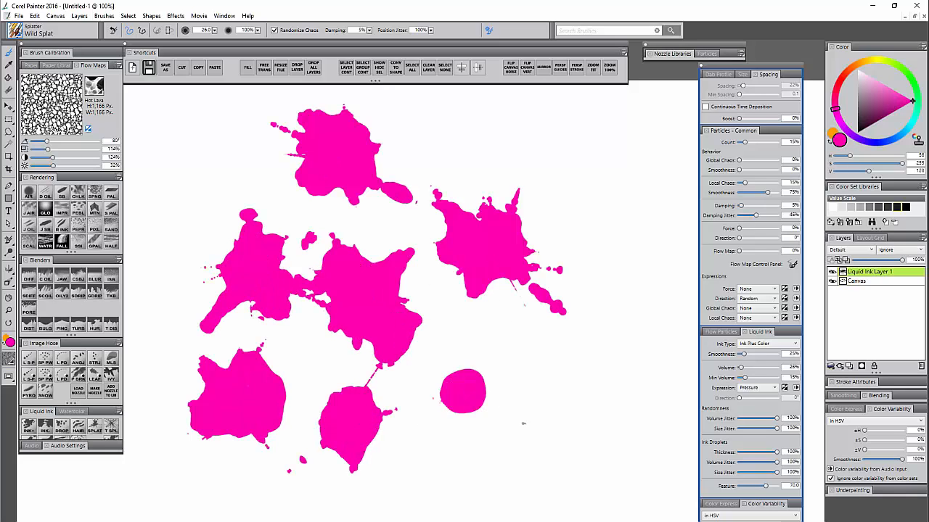
{"action": "left_click", "coordinate": [519, 453]}
{"action": "left_click", "coordinate": [563, 349]}
{"action": "left_click", "coordinate": [617, 407]}
{"action": "left_click", "coordinate": [616, 225]}
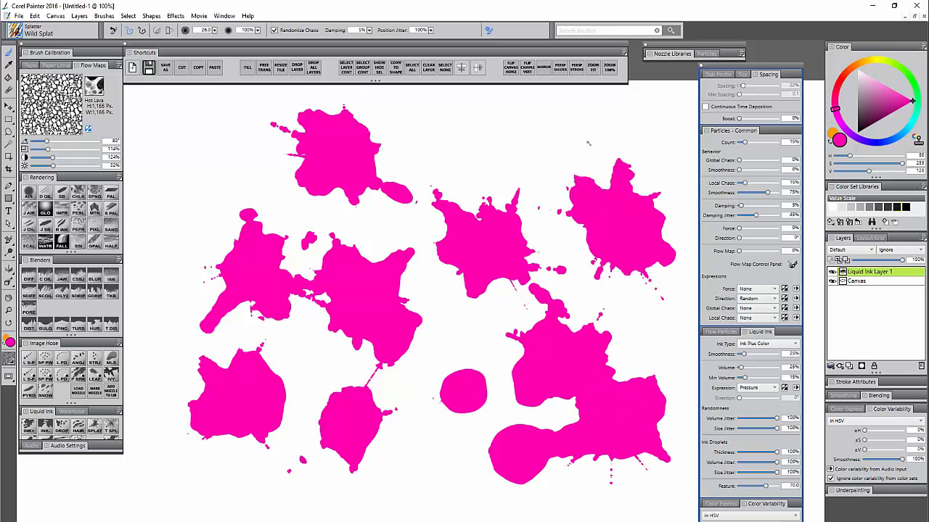
{"action": "left_click", "coordinate": [577, 134]}
{"action": "left_click", "coordinate": [476, 149]}
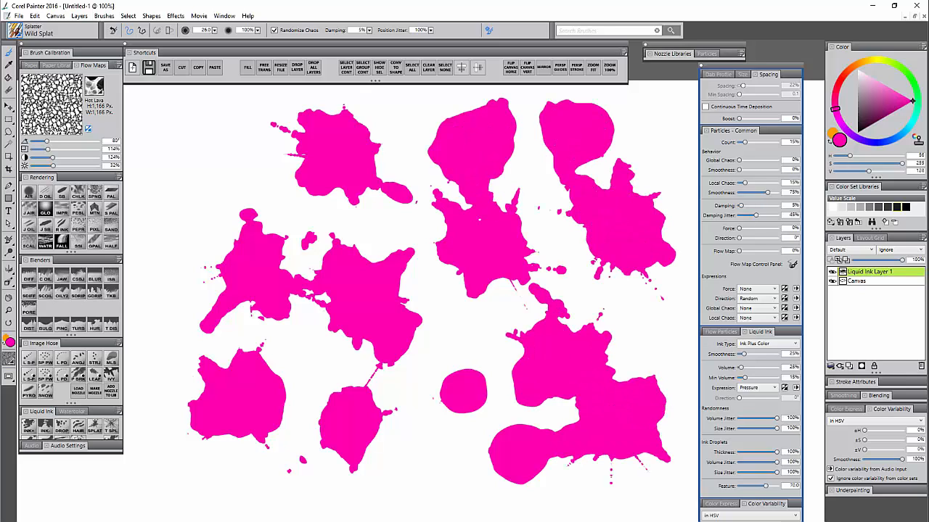
{"action": "left_click", "coordinate": [203, 149]}
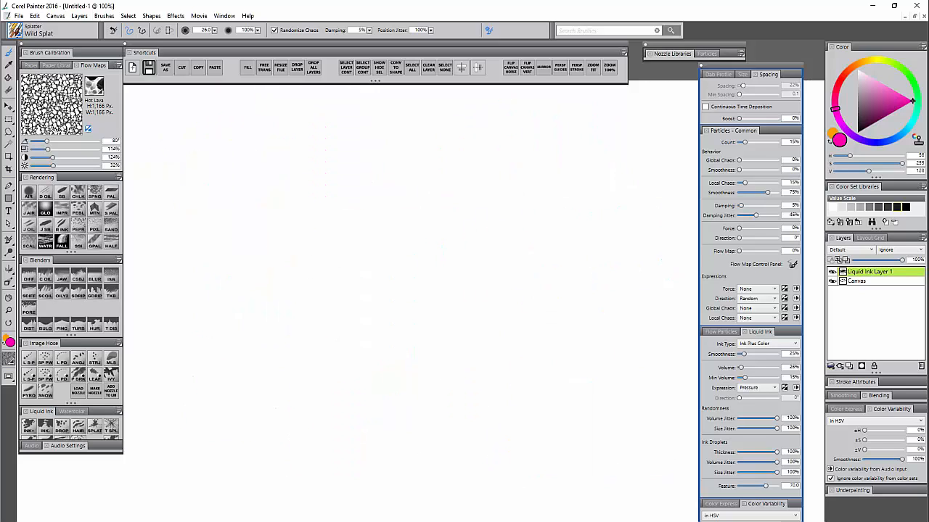
Step: Cover the middle of the cleared canvas with pink Wild Splats, enlarging the brush to size 221.7 for the biggest ones
{"action": "left_click", "coordinate": [311, 269]}
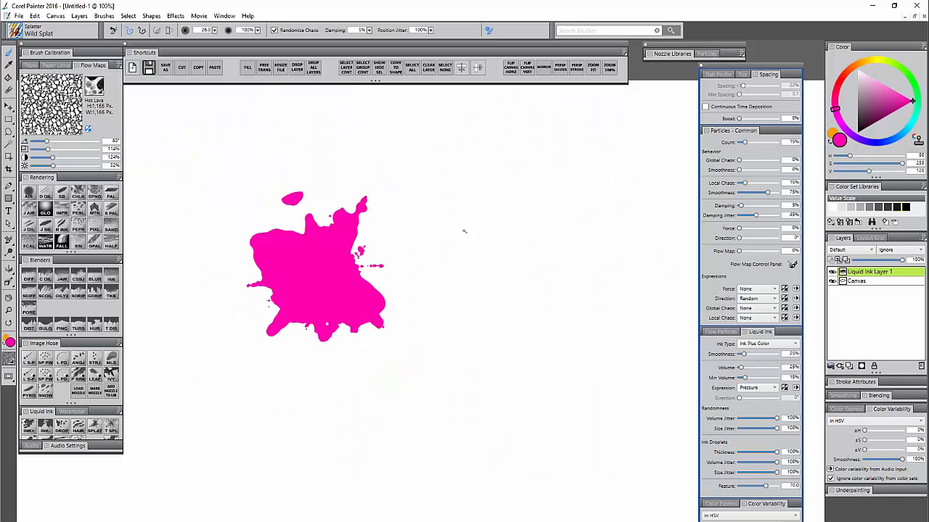
{"action": "left_click", "coordinate": [460, 230]}
{"action": "left_click", "coordinate": [463, 315]}
{"action": "left_click", "coordinate": [325, 378]}
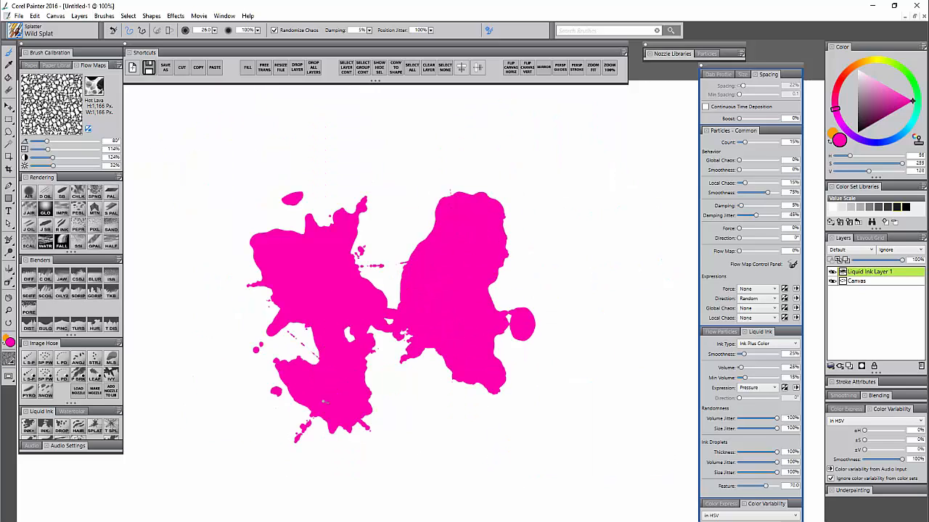
{"action": "left_click", "coordinate": [232, 419]}
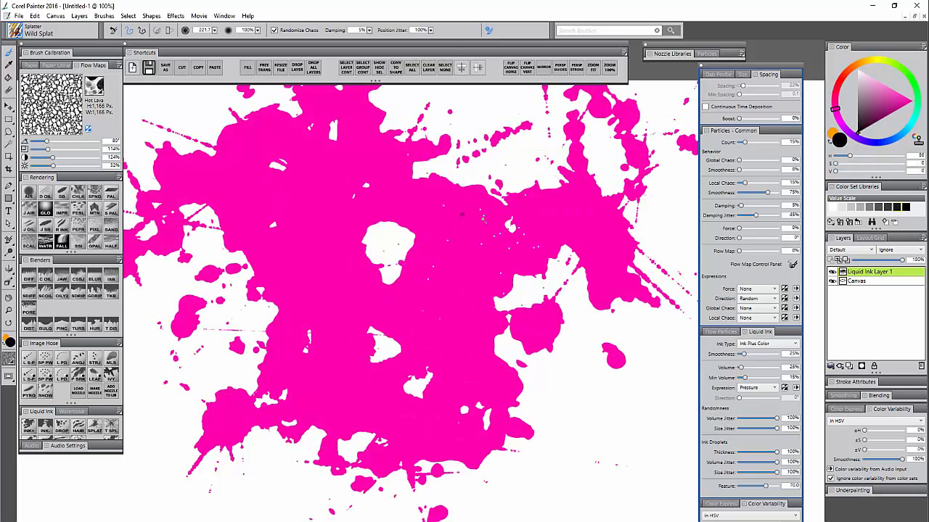
Step: Try black Wild Splats over the pink ones on the same liquid ink layer and undo them
{"action": "left_click", "coordinate": [463, 214]}
{"action": "left_click", "coordinate": [308, 363]}
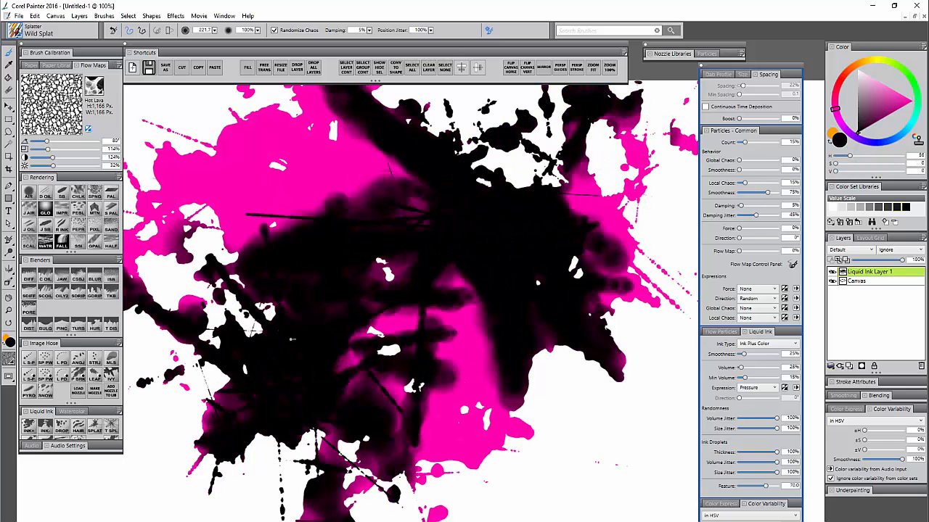
{"action": "left_click", "coordinate": [289, 191]}
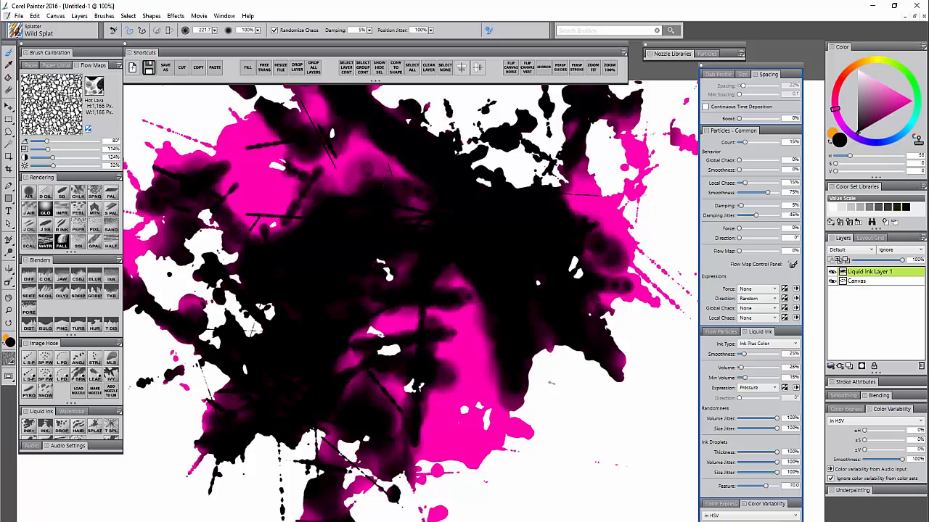
{"action": "key", "text": "ctrl+z"}
{"action": "key", "text": "ctrl+z"}
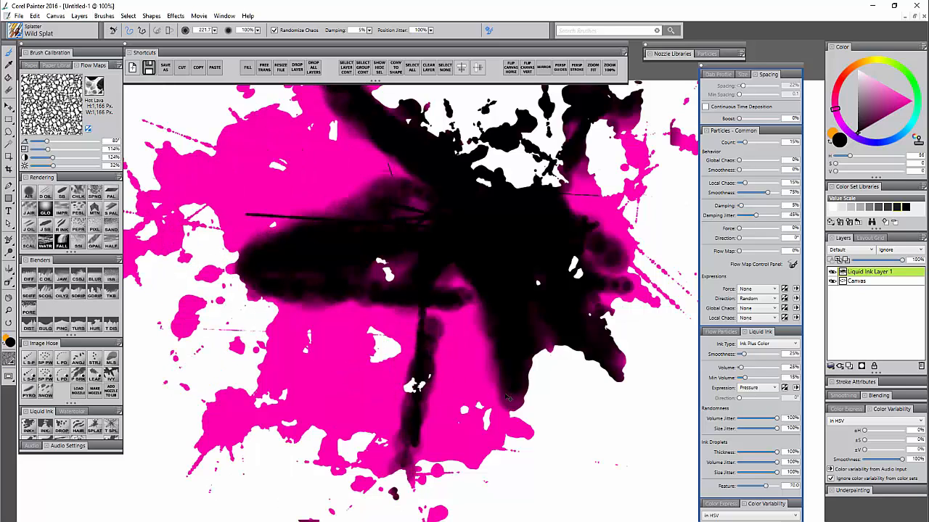
{"action": "key", "text": "ctrl+z"}
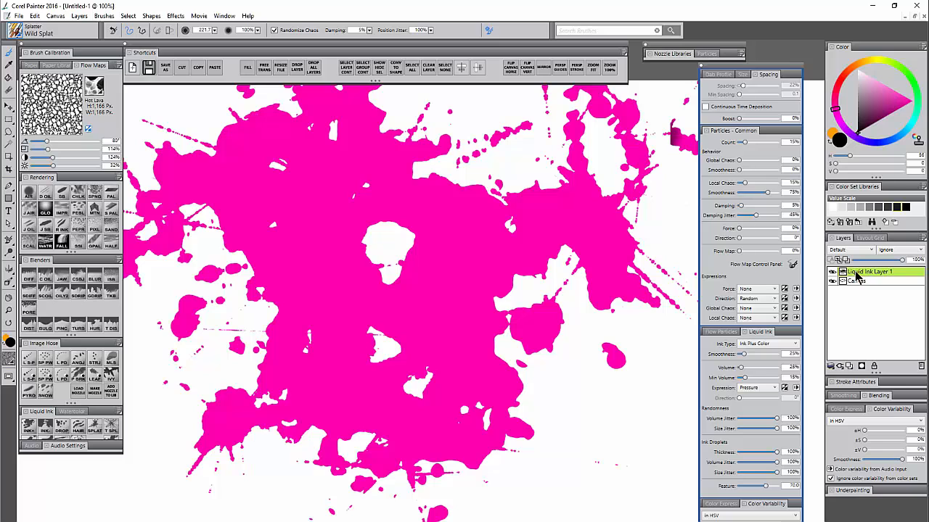
Step: Add a new layer above the pink ink layer and place large black Wild Splats over the pink ones
{"action": "left_click", "coordinate": [850, 366]}
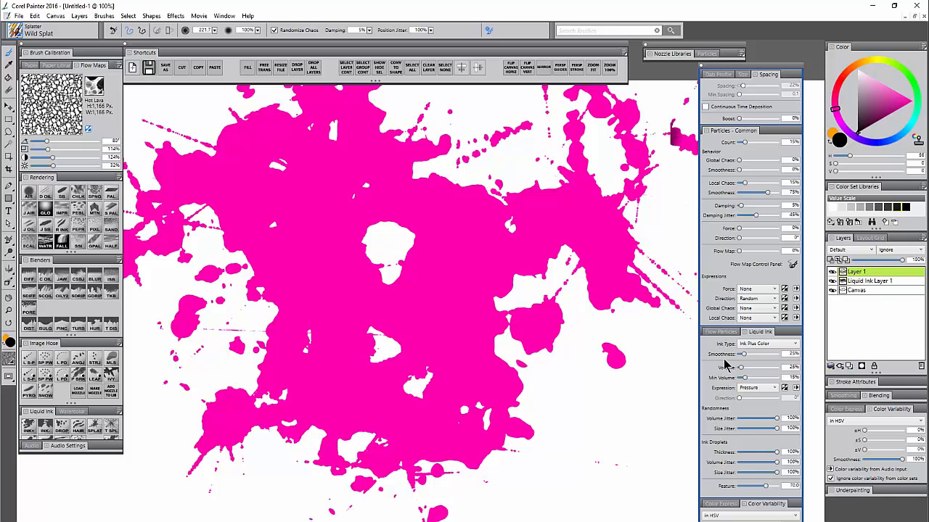
{"action": "left_click", "coordinate": [507, 304]}
{"action": "left_click", "coordinate": [373, 229]}
{"action": "left_click", "coordinate": [272, 362]}
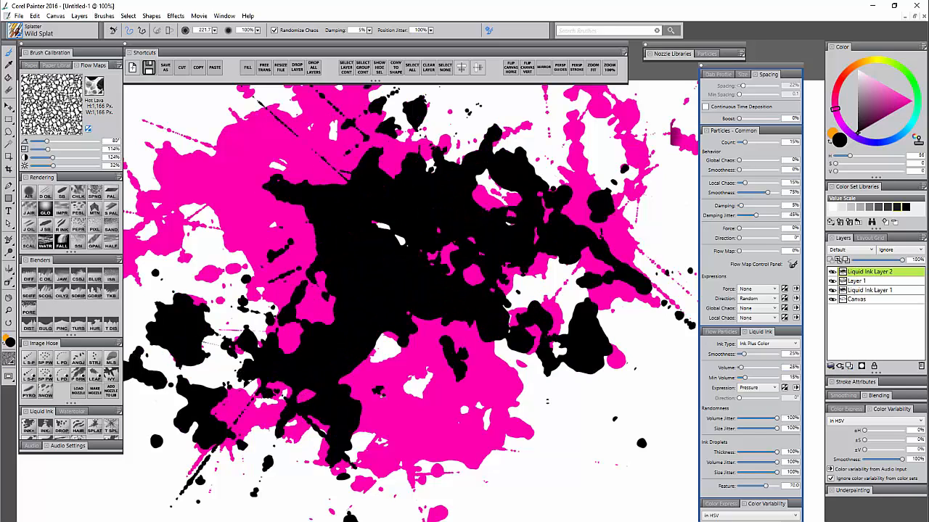
{"action": "left_click", "coordinate": [392, 428]}
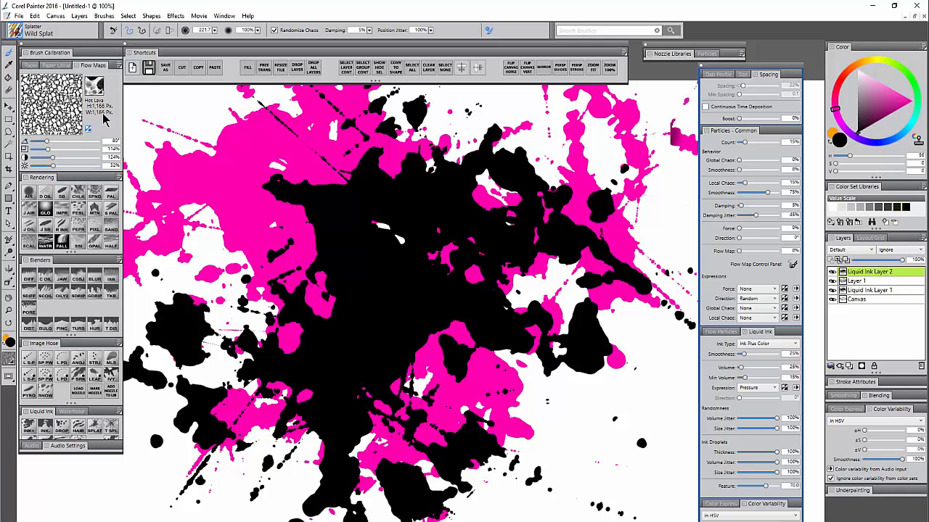
Step: Move the black ink layer slightly downward with the Layer Adjuster and select Layer 1 between the two ink layers
{"action": "left_click", "coordinate": [9, 107]}
{"action": "mouse_move", "coordinate": [369, 234]}
{"action": "left_mouse_down"}
{"action": "mouse_move", "coordinate": [374, 248]}
{"action": "mouse_move", "coordinate": [479, 270]}
{"action": "mouse_move", "coordinate": [356, 299]}
{"action": "mouse_move", "coordinate": [370, 255]}
{"action": "left_mouse_up"}
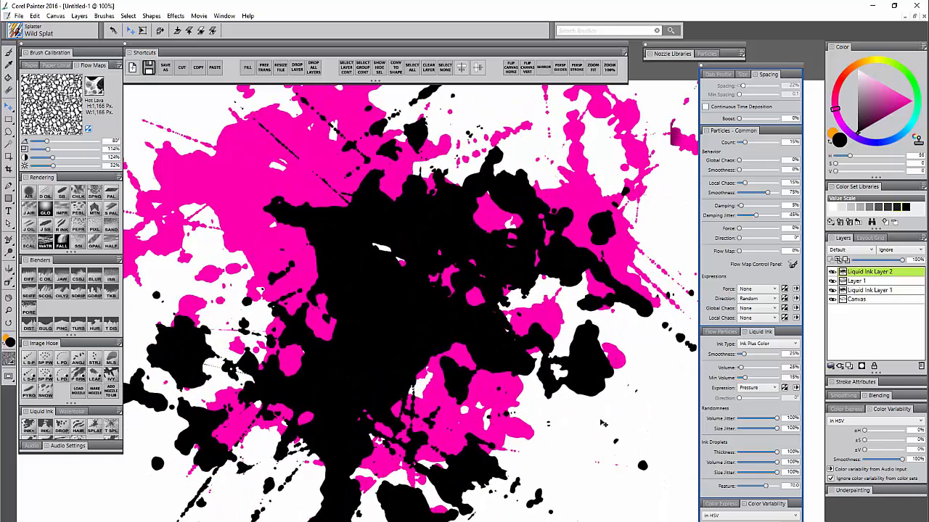
{"action": "left_click", "coordinate": [861, 283]}
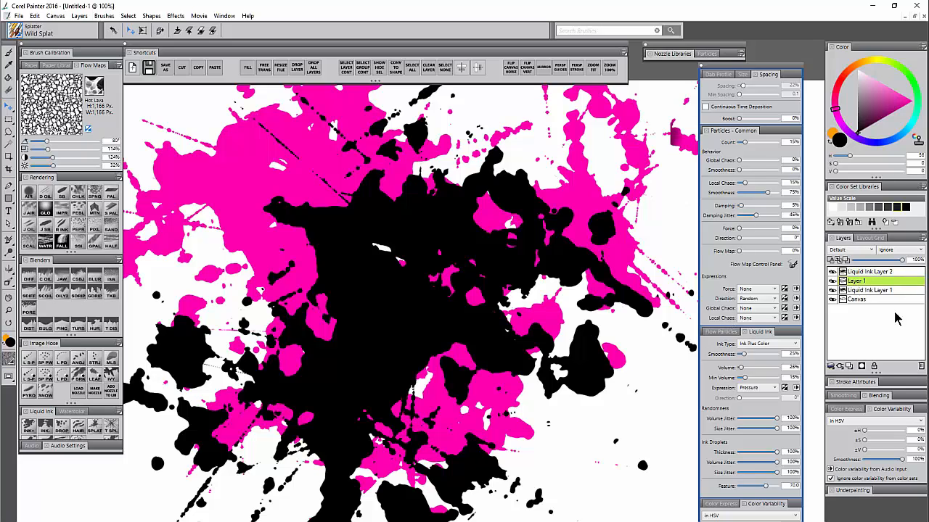
Step: Delete the empty Layer 1 between the two ink layers and add a new layer above the black ink layer
{"action": "left_click", "coordinate": [921, 368]}
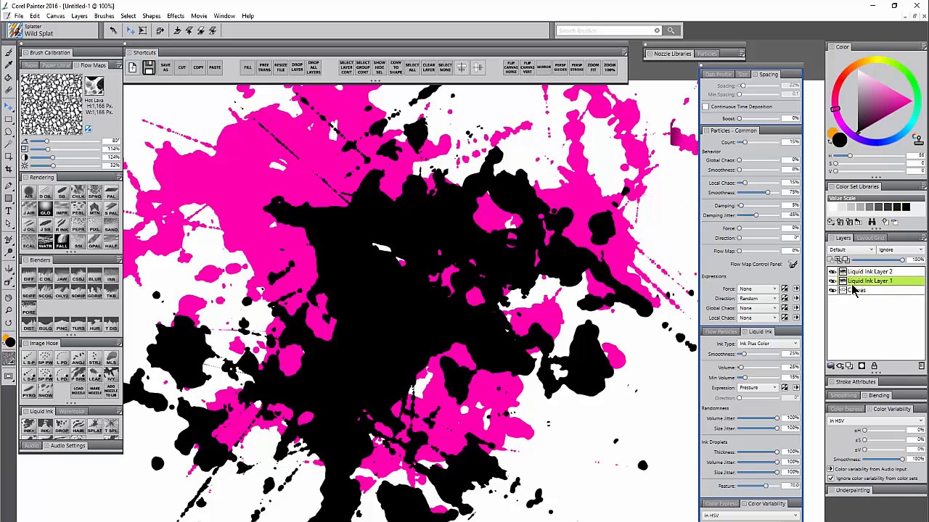
{"action": "left_click", "coordinate": [871, 272]}
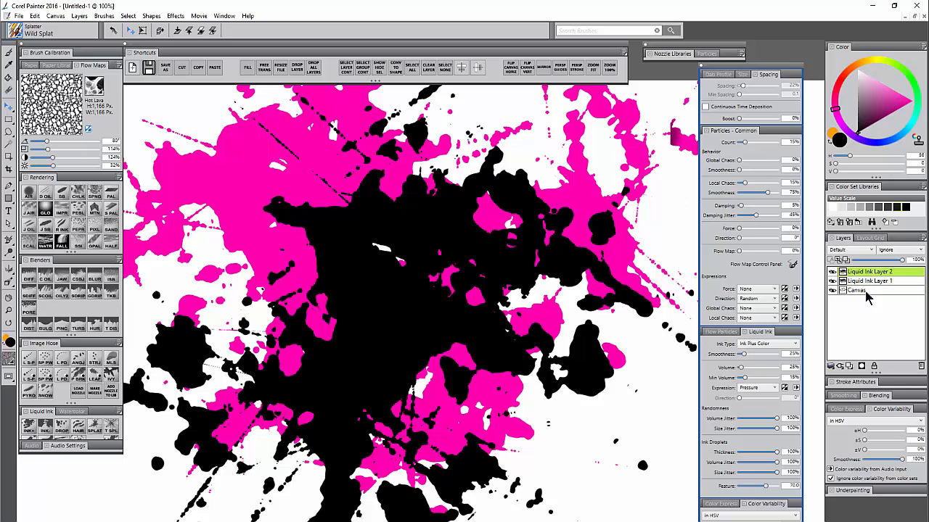
{"action": "left_click", "coordinate": [850, 366]}
Step: Choose a fully saturated golden yellow and place large Wild Splats over the black and pink ink across the middle of the canvas
{"action": "left_click", "coordinate": [869, 61]}
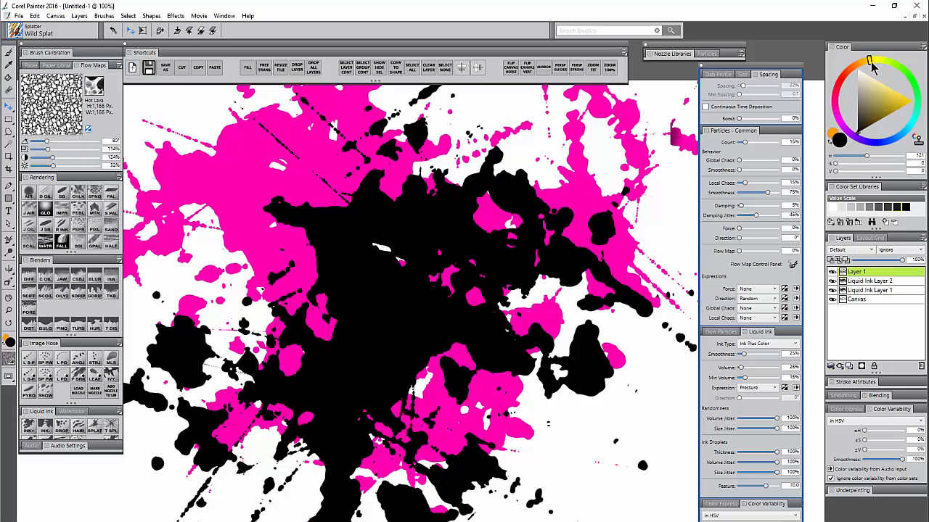
{"action": "left_click", "coordinate": [911, 101]}
{"action": "key", "text": "b"}
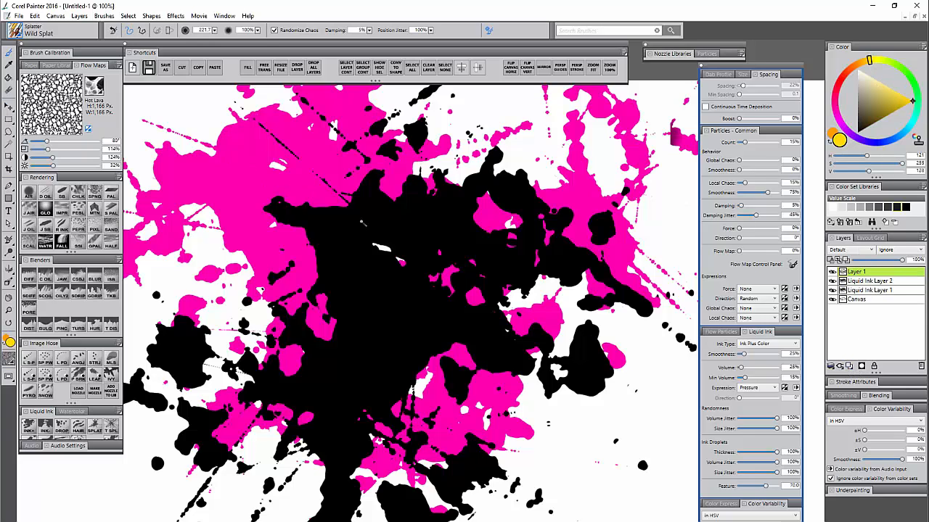
{"action": "mouse_move", "coordinate": [317, 194]}
{"action": "left_mouse_down"}
{"action": "mouse_move", "coordinate": [377, 240]}
{"action": "mouse_move", "coordinate": [295, 395]}
{"action": "mouse_move", "coordinate": [414, 337]}
{"action": "left_mouse_up"}
{"action": "left_click_drag", "start_coordinate": [468, 308], "coordinate": [501, 385]}
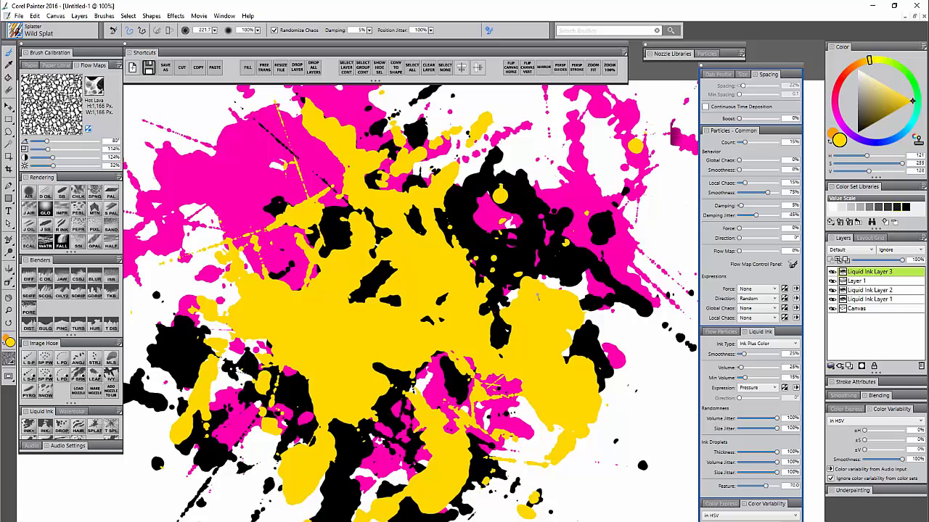
Step: Collapse Layer 1 and all three liquid ink layers into a single image layer, committing the ink, and select the collapsed layer
{"action": "left_click", "coordinate": [871, 302], "text": "shift"}
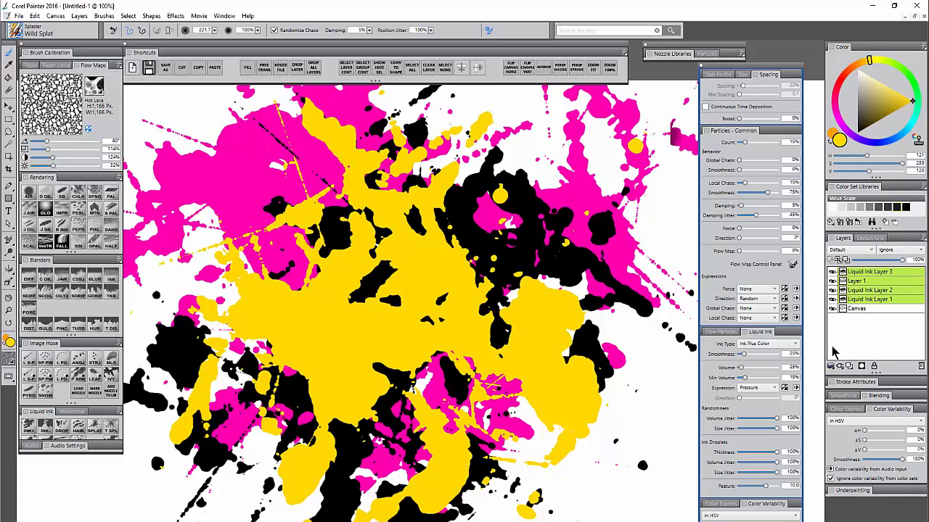
{"action": "left_click", "coordinate": [830, 366]}
{"action": "left_click", "coordinate": [787, 390]}
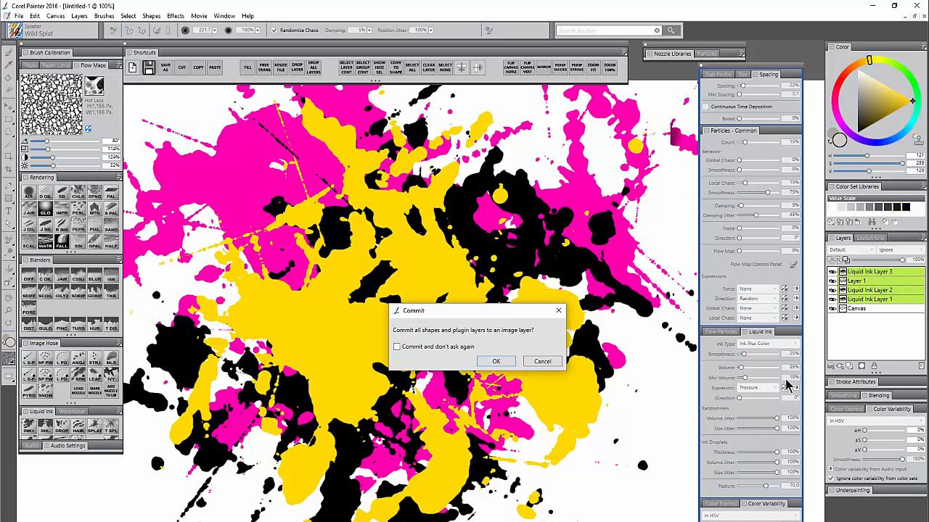
{"action": "left_click", "coordinate": [496, 362]}
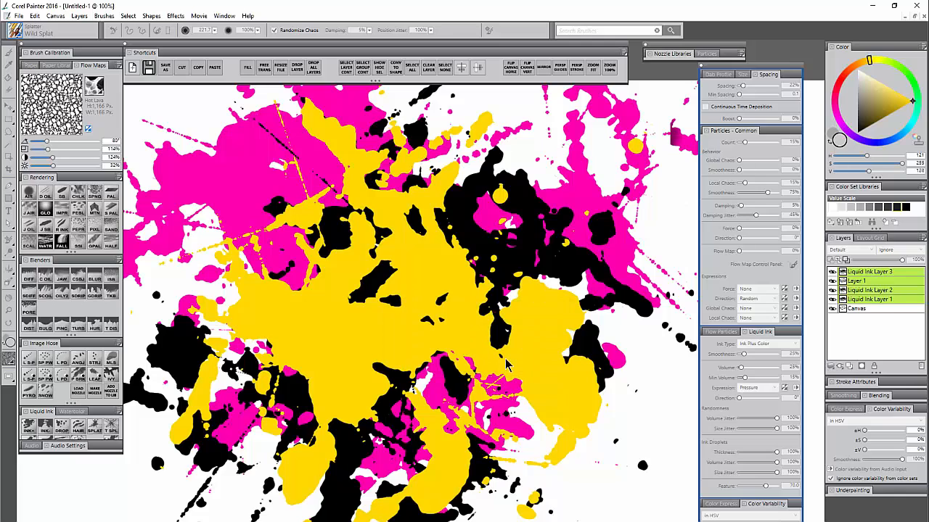
{"action": "left_click", "coordinate": [858, 275]}
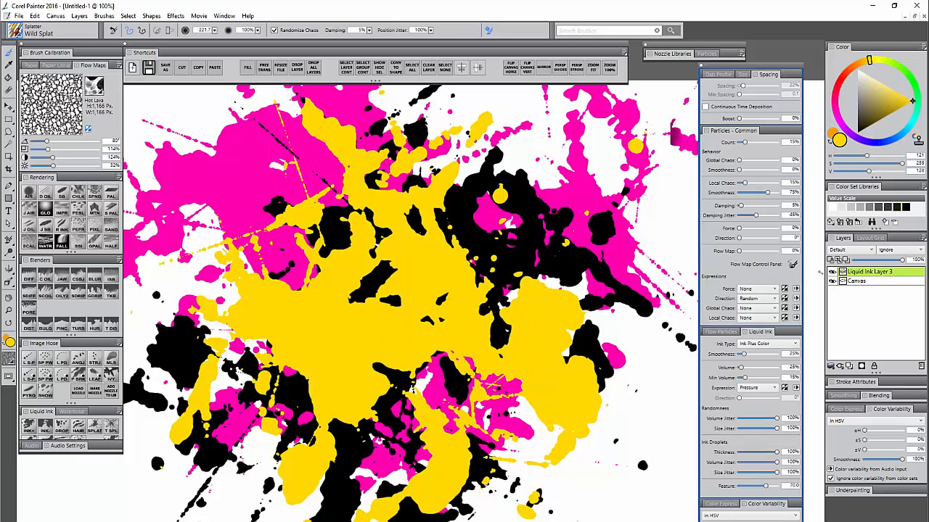
Step: Blend the yellow, black and pink splats together across the canvas with the Coarse Oily Blender 2 brush
{"action": "left_click", "coordinate": [49, 277]}
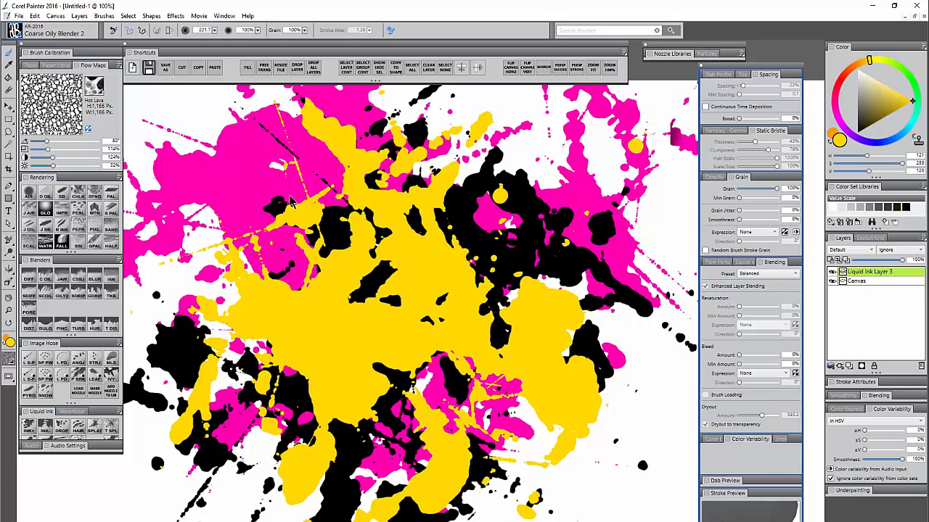
{"action": "mouse_move", "coordinate": [269, 207]}
{"action": "left_mouse_down"}
{"action": "mouse_move", "coordinate": [259, 249]}
{"action": "mouse_move", "coordinate": [320, 181]}
{"action": "mouse_move", "coordinate": [462, 209]}
{"action": "mouse_move", "coordinate": [249, 176]}
{"action": "mouse_move", "coordinate": [232, 436]}
{"action": "mouse_move", "coordinate": [417, 464]}
{"action": "mouse_move", "coordinate": [573, 185]}
{"action": "mouse_move", "coordinate": [602, 290]}
{"action": "mouse_move", "coordinate": [671, 443]}
{"action": "left_mouse_up"}
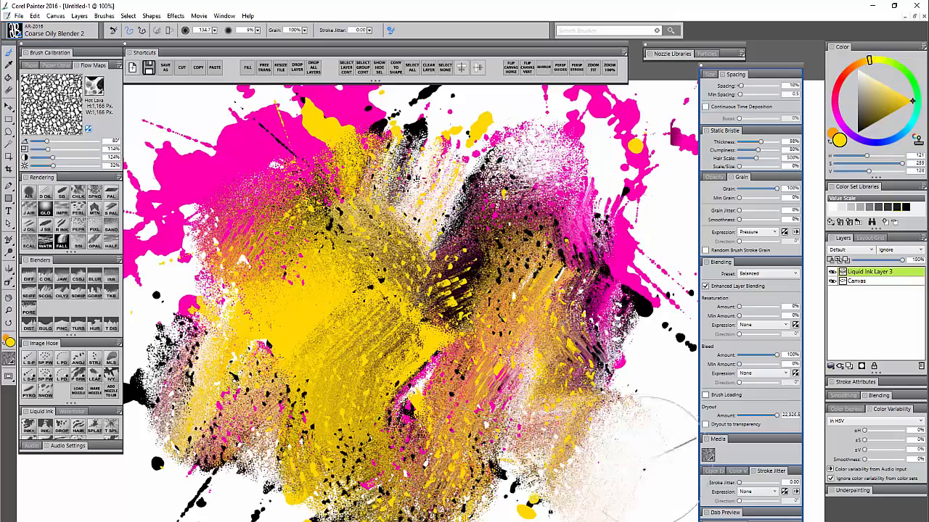